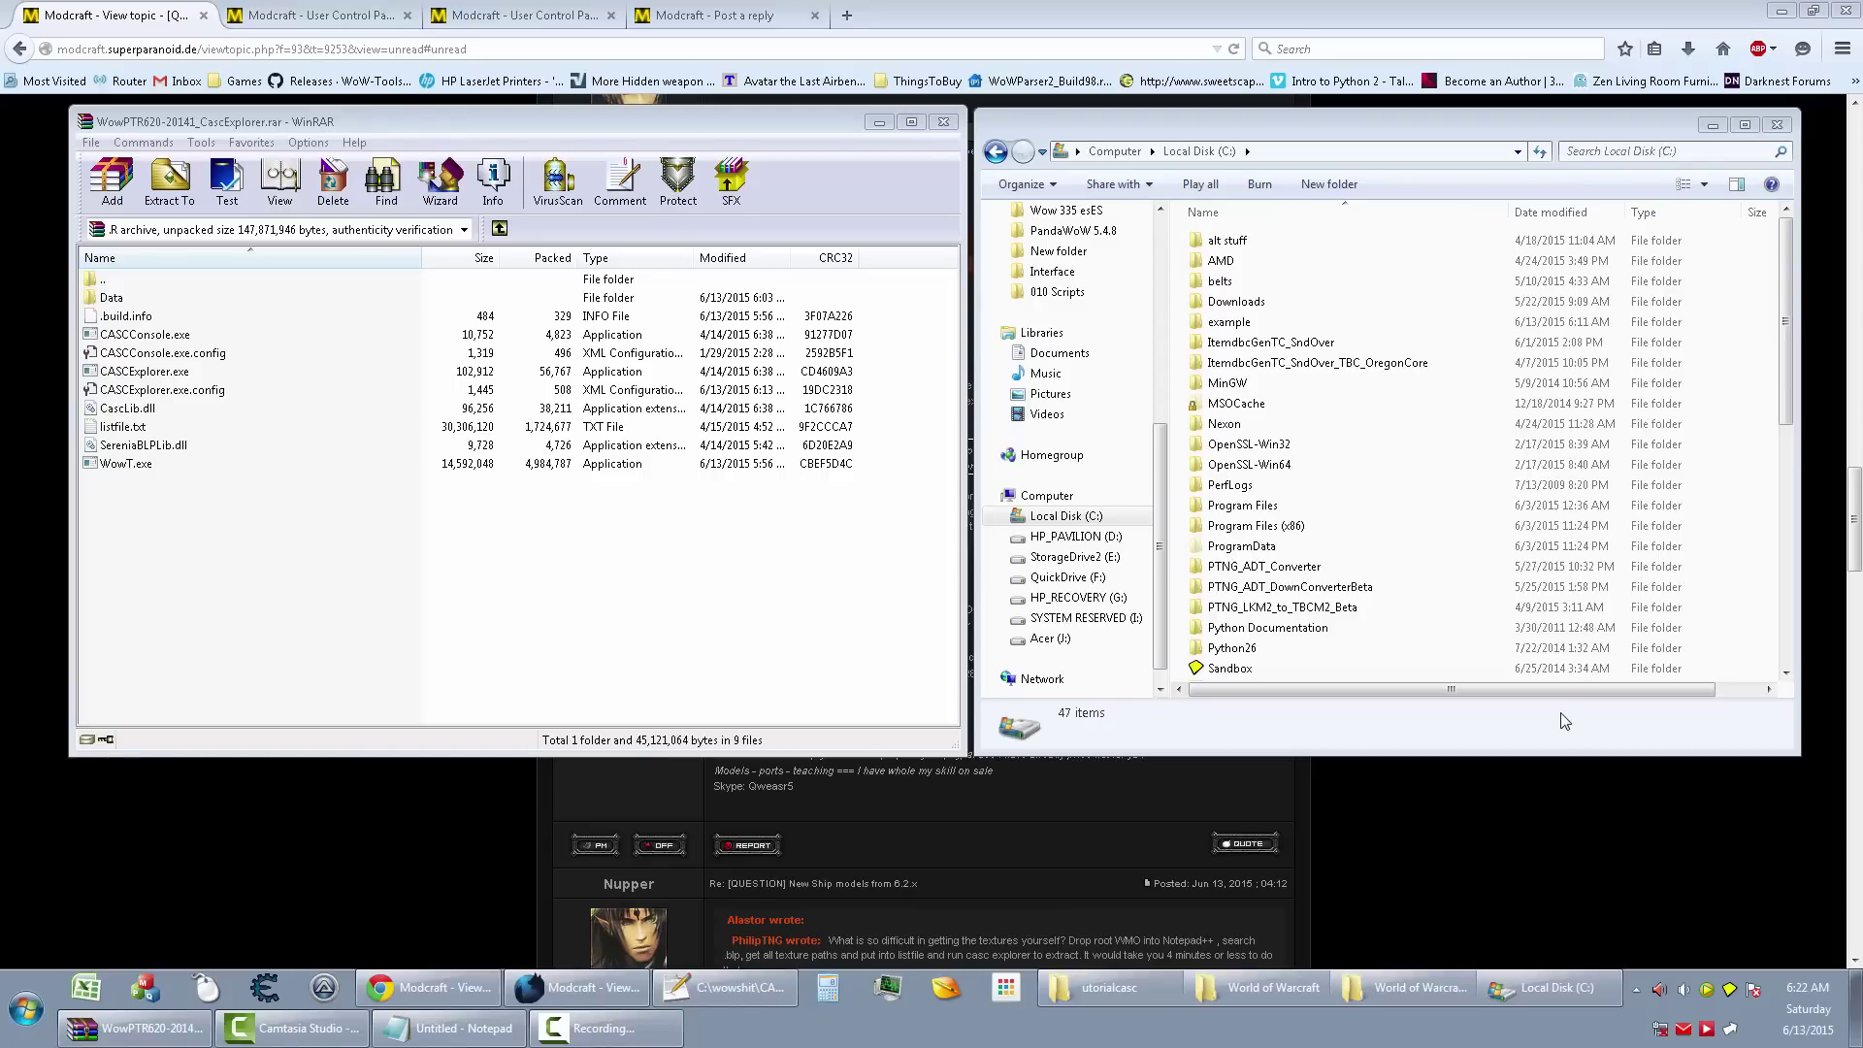
Create a wowshtuff folder on drive C: and extract all contents of the WowPTR620-20141_CascExplorer archive into it.
click(1563, 719)
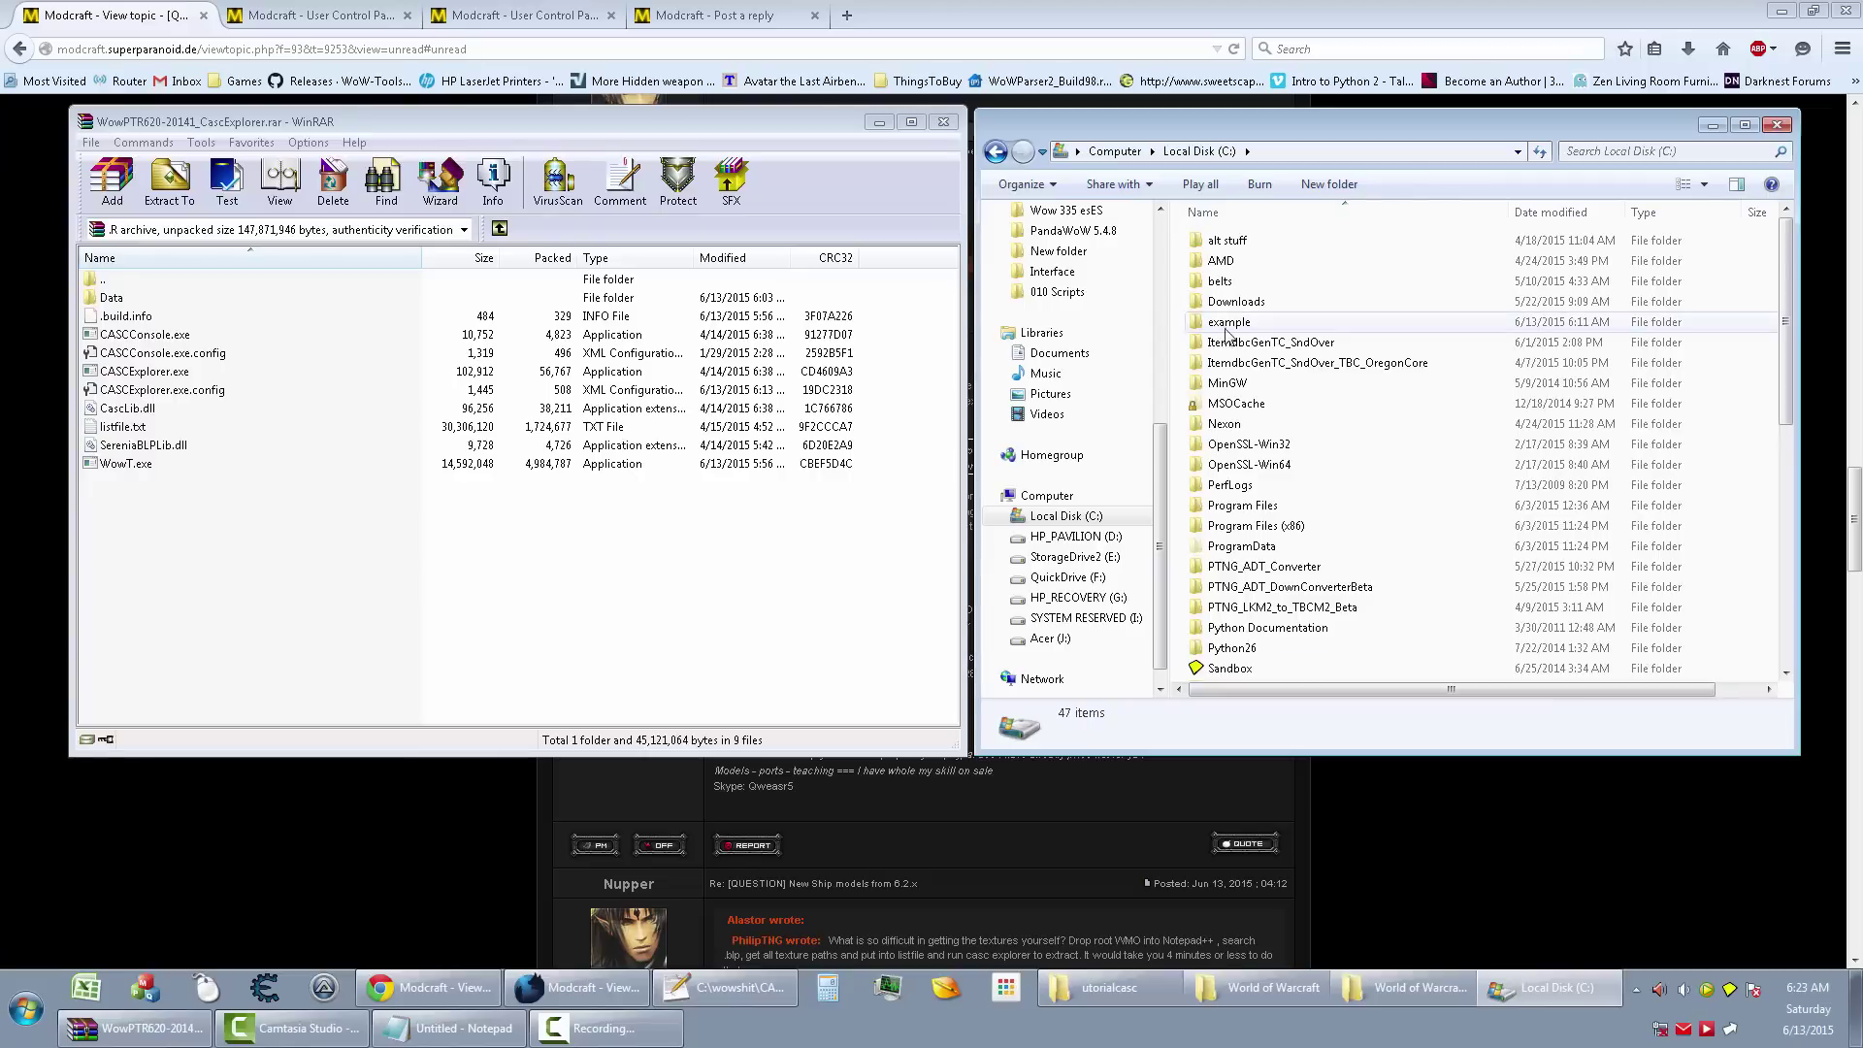
click(618, 633)
drag(396, 635, 161, 293)
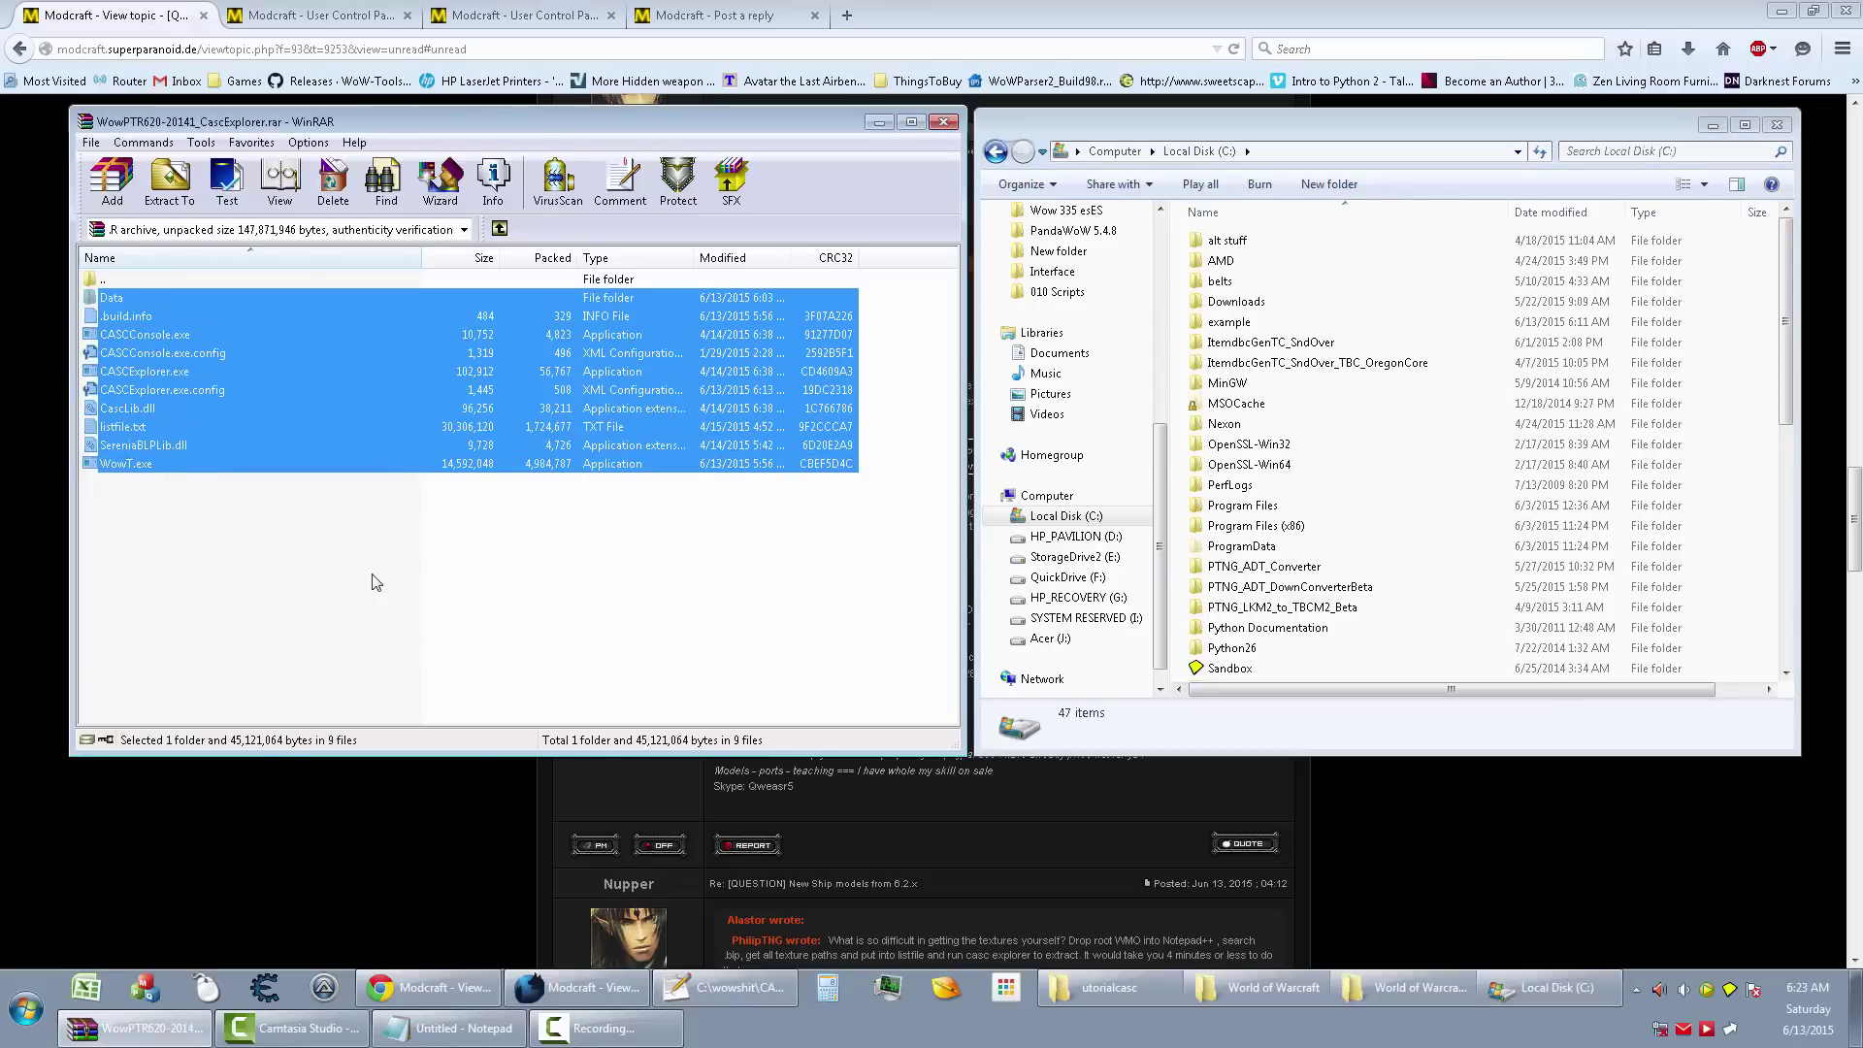
click(1328, 186)
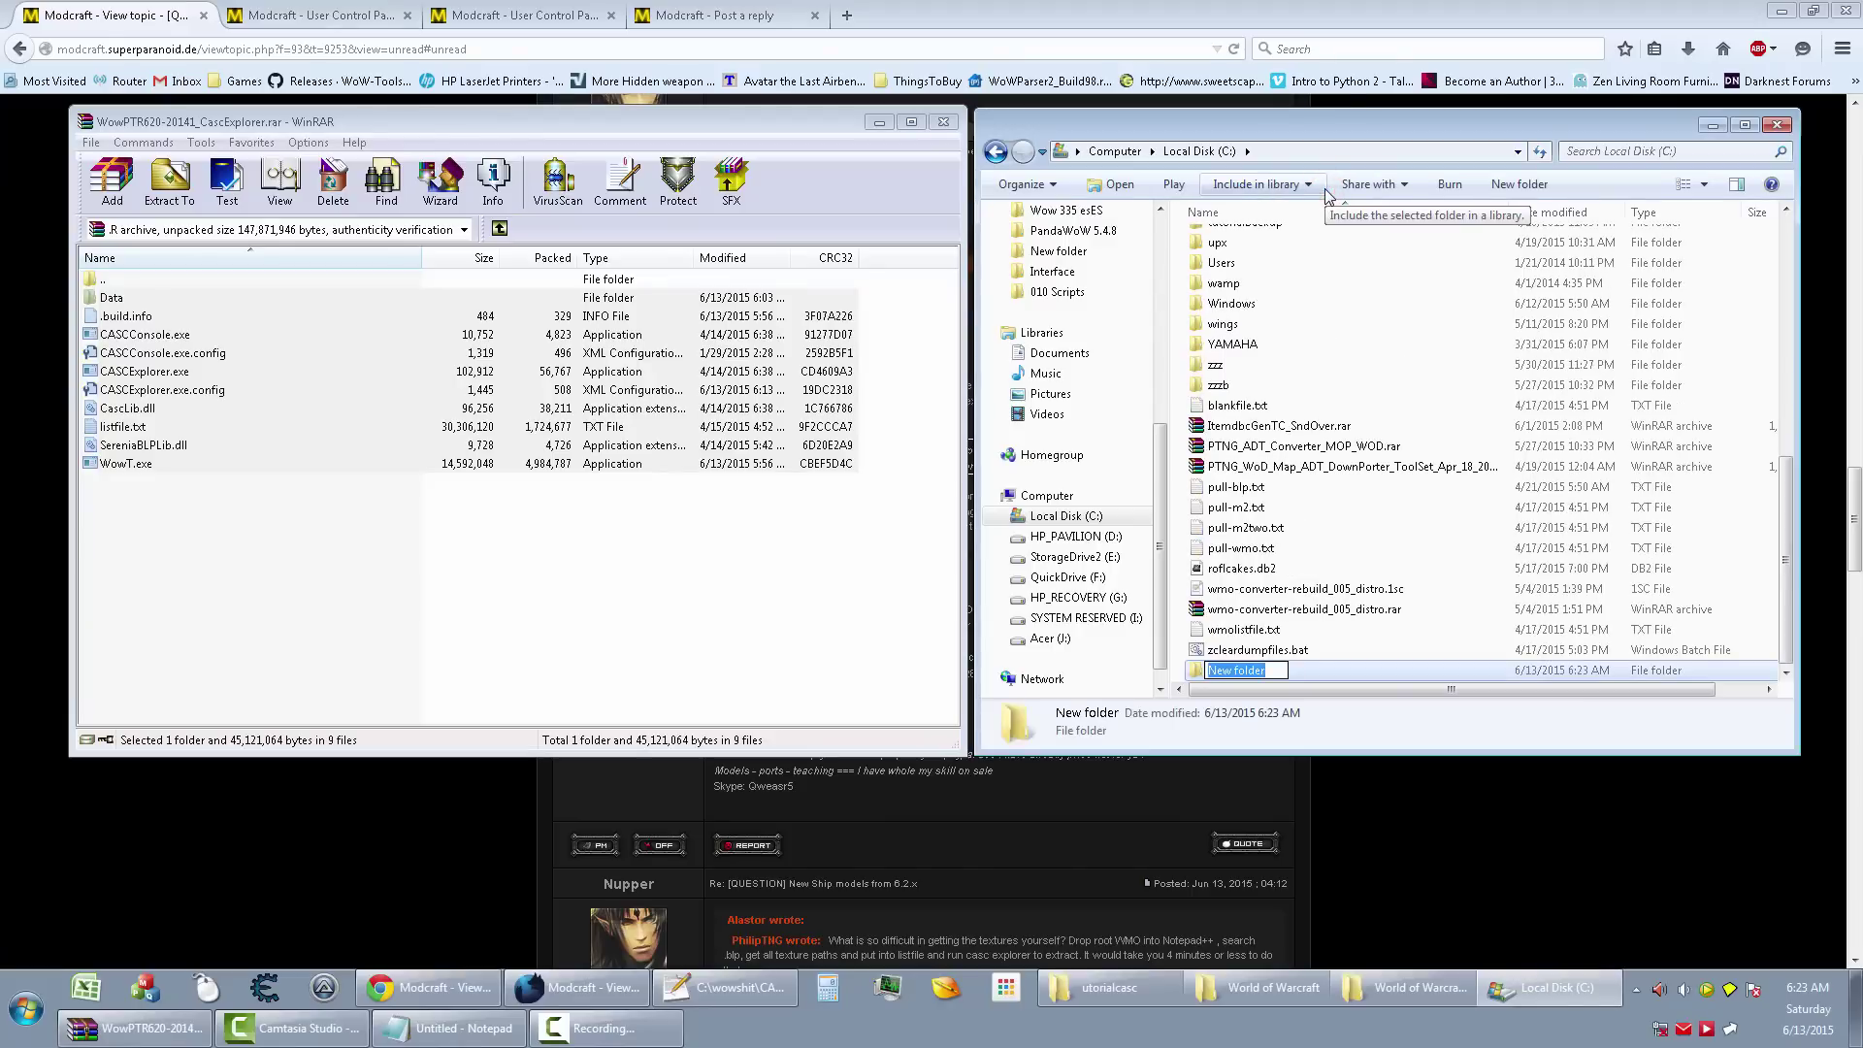
text(wowshtuff)
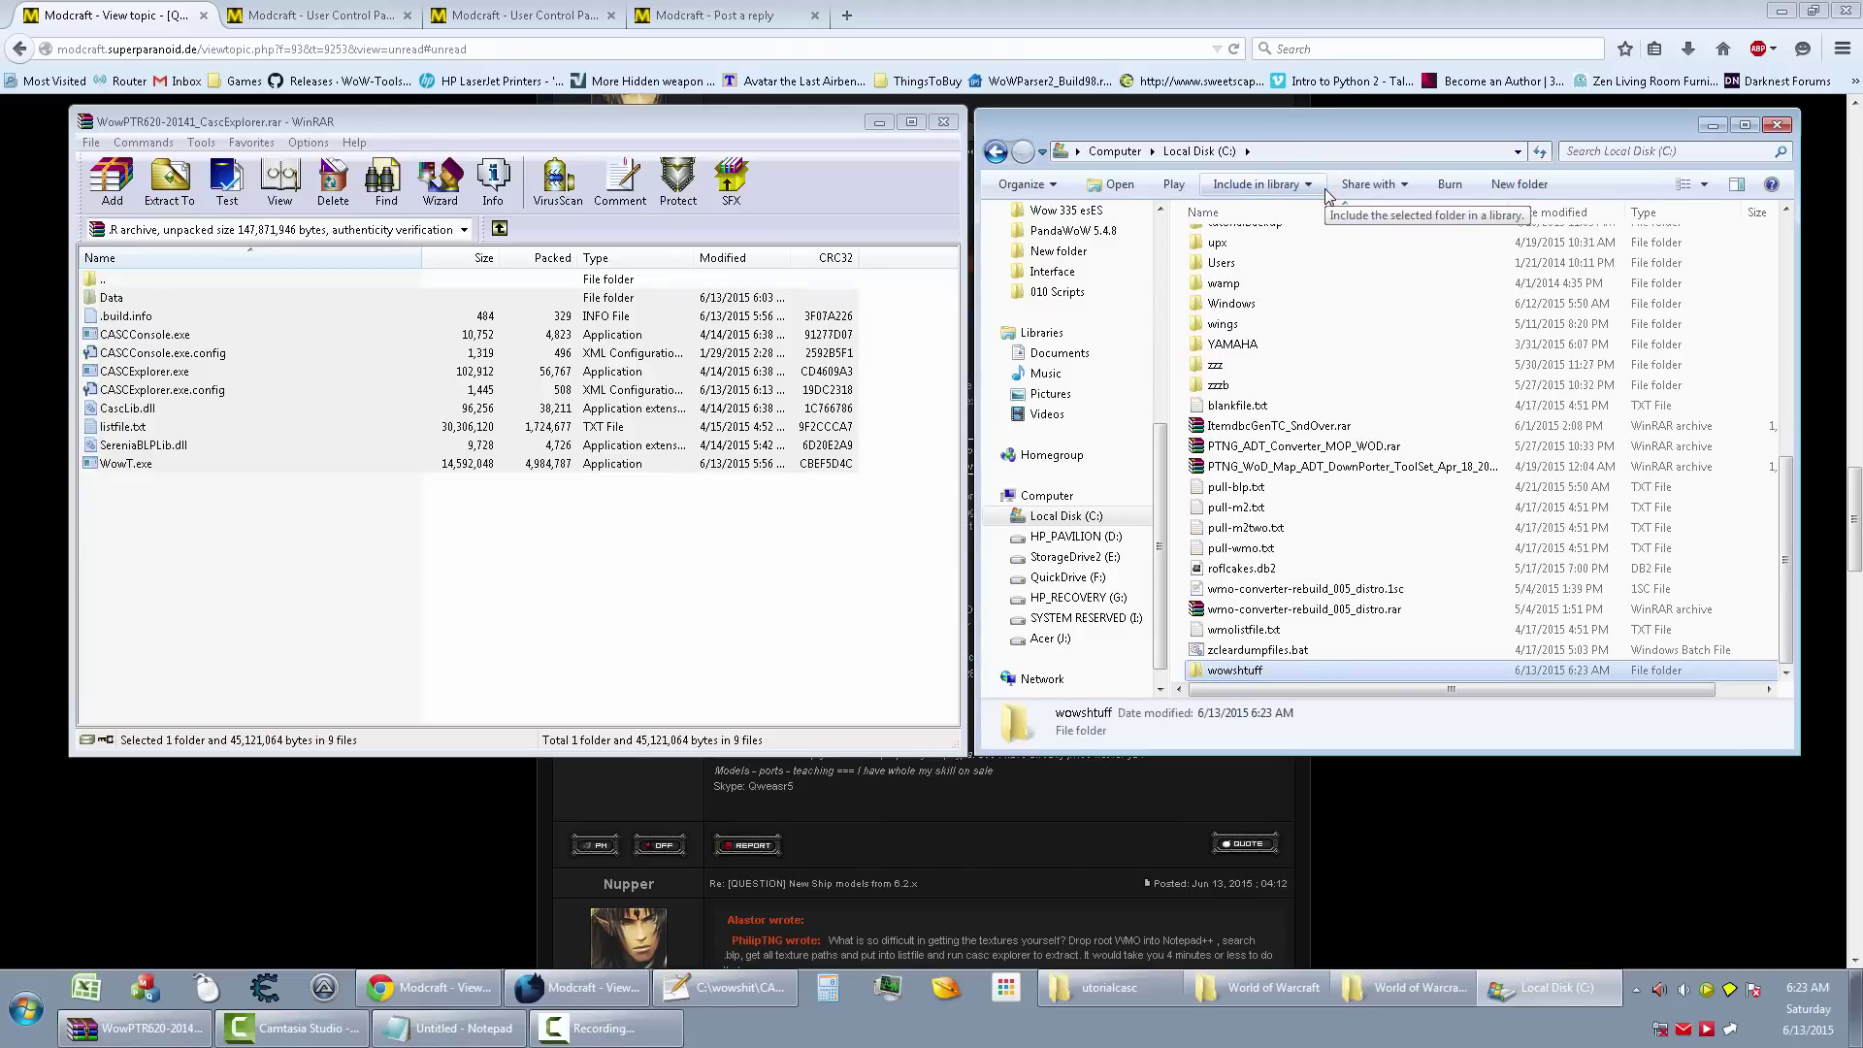
key(Return)
key(Return)
drag(611, 531, 1417, 480)
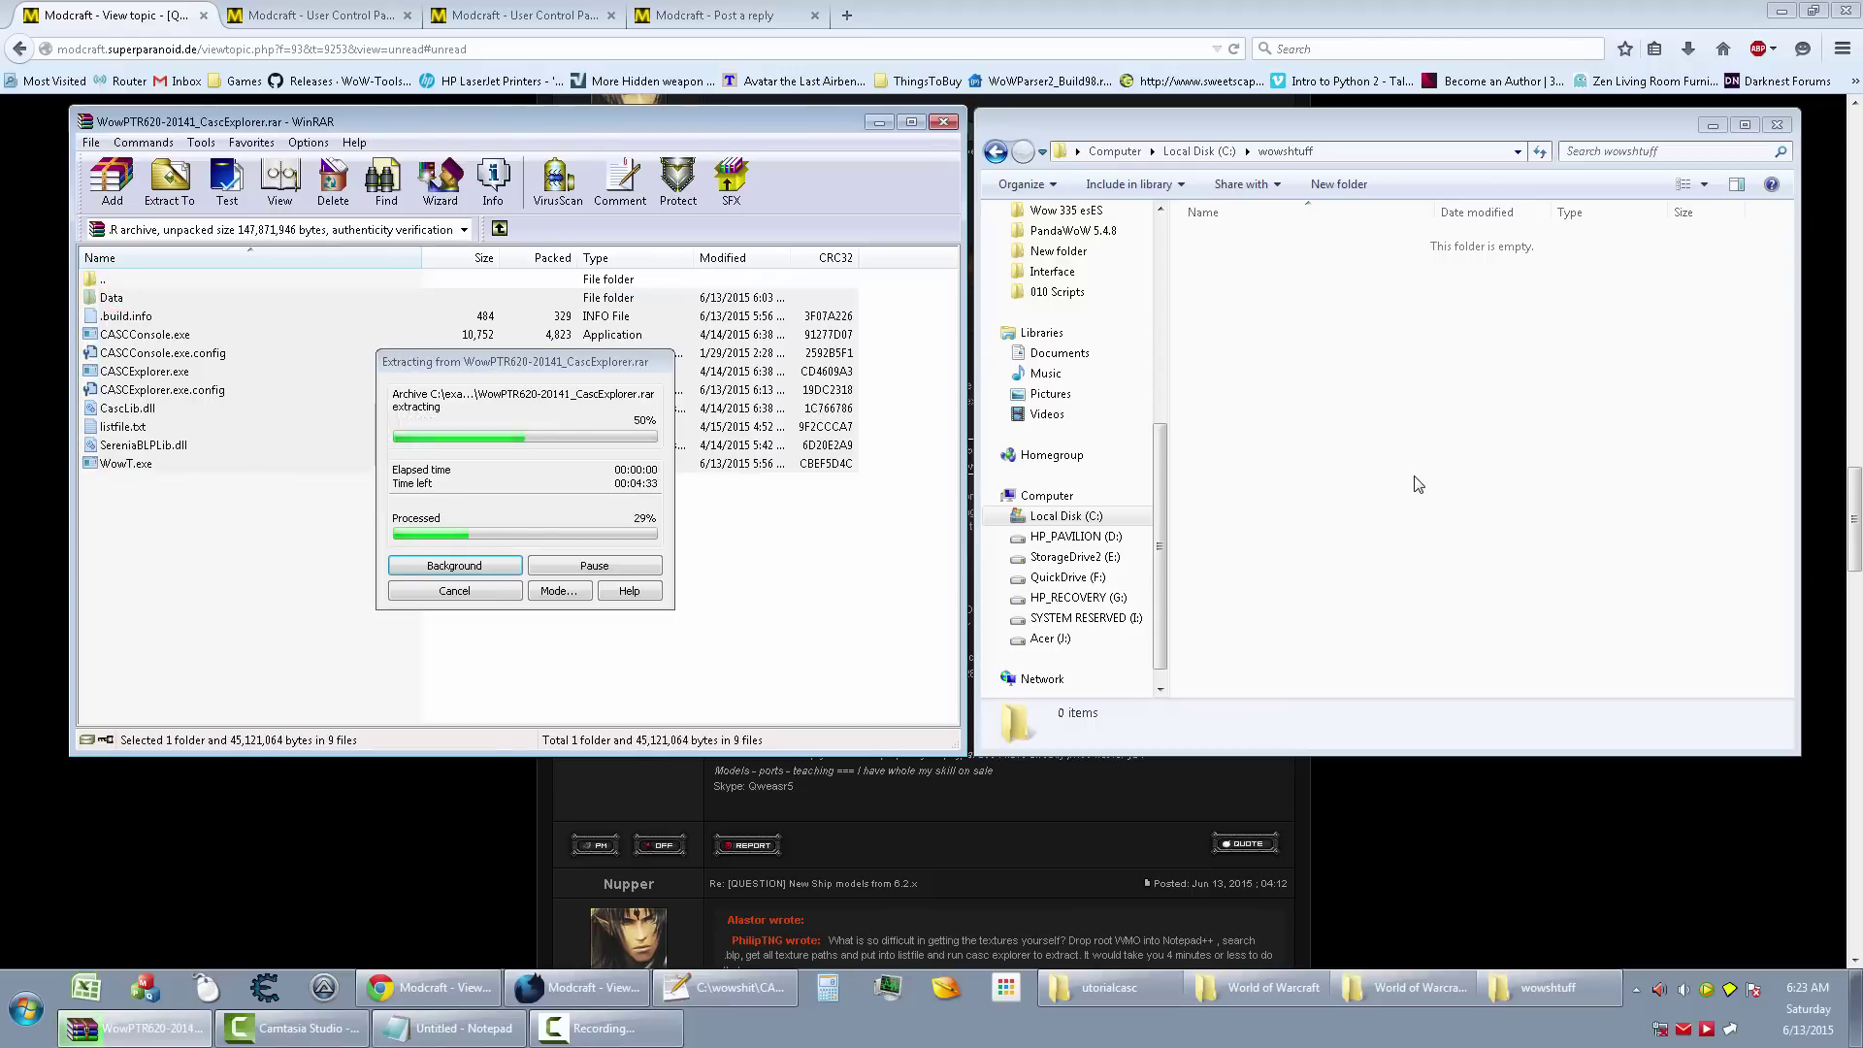
click(1342, 494)
Open the extracted CASCExplorer.exe.config in Notepad++ and close the old C:\wowshit copy of the config.
right_click(1224, 324)
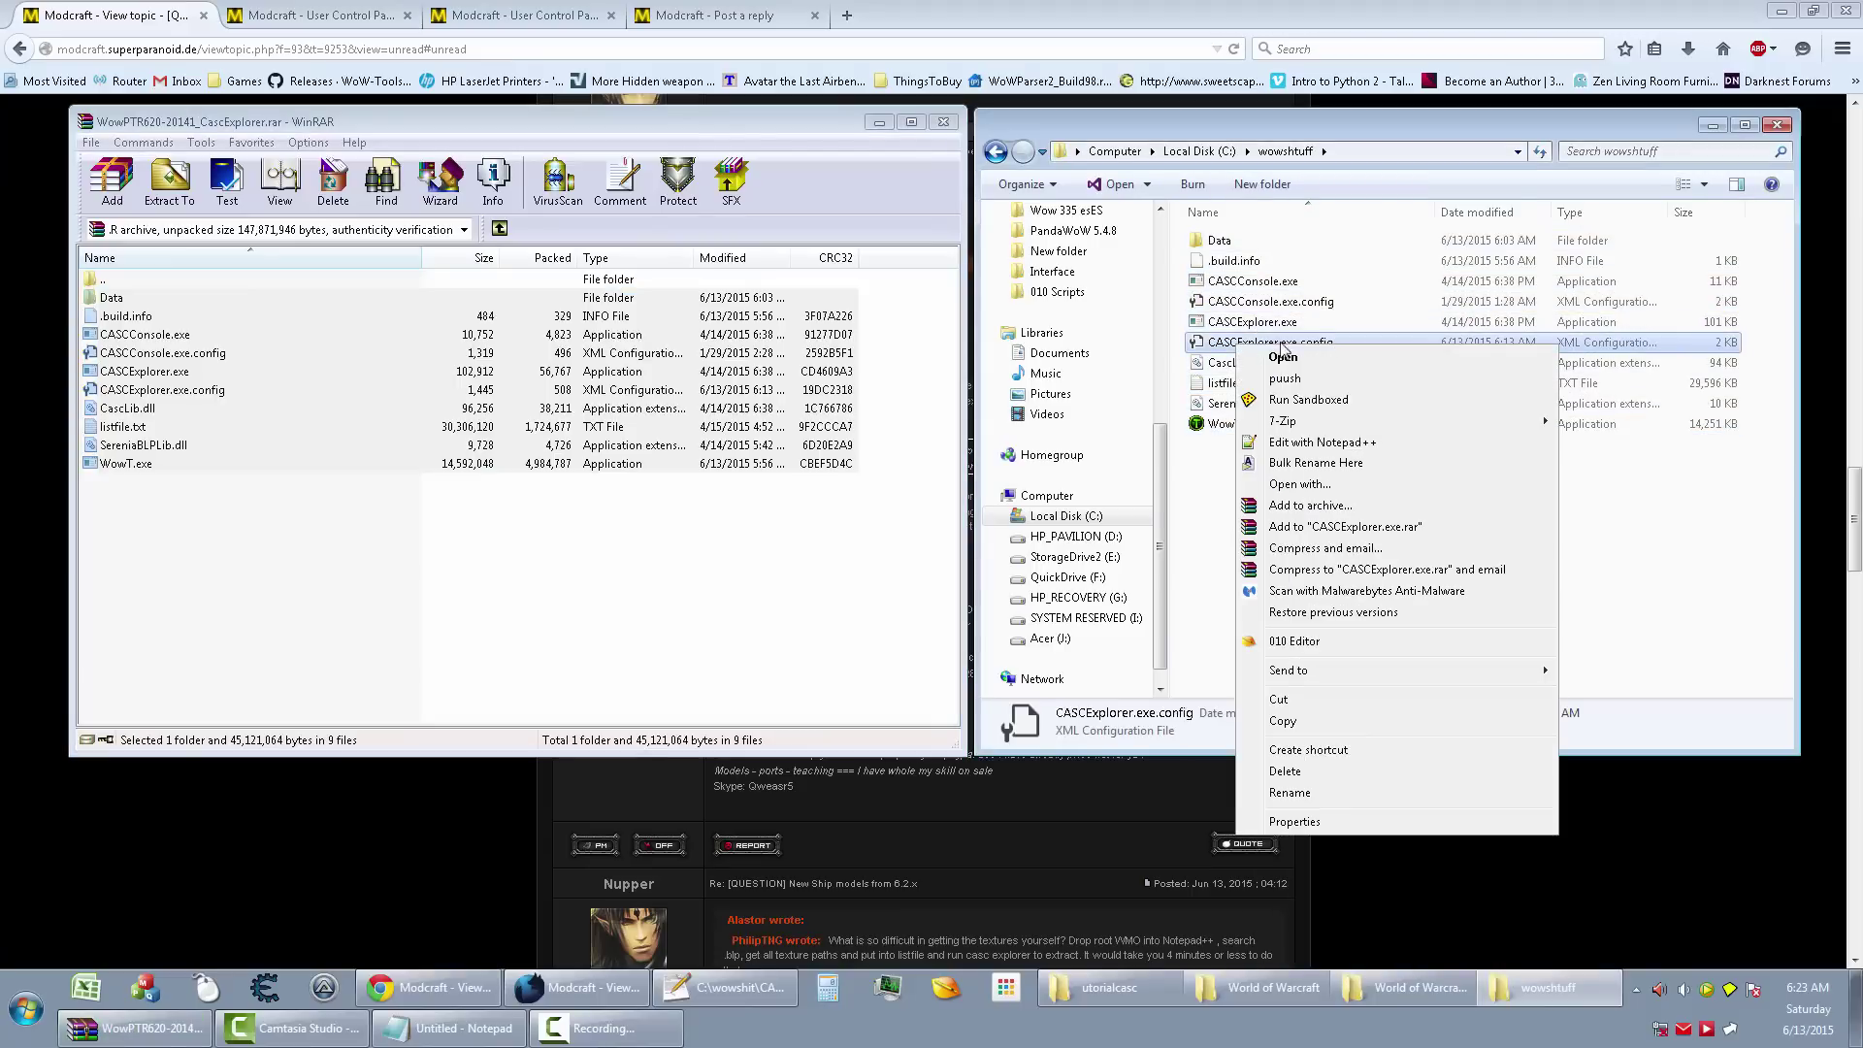
click(1310, 447)
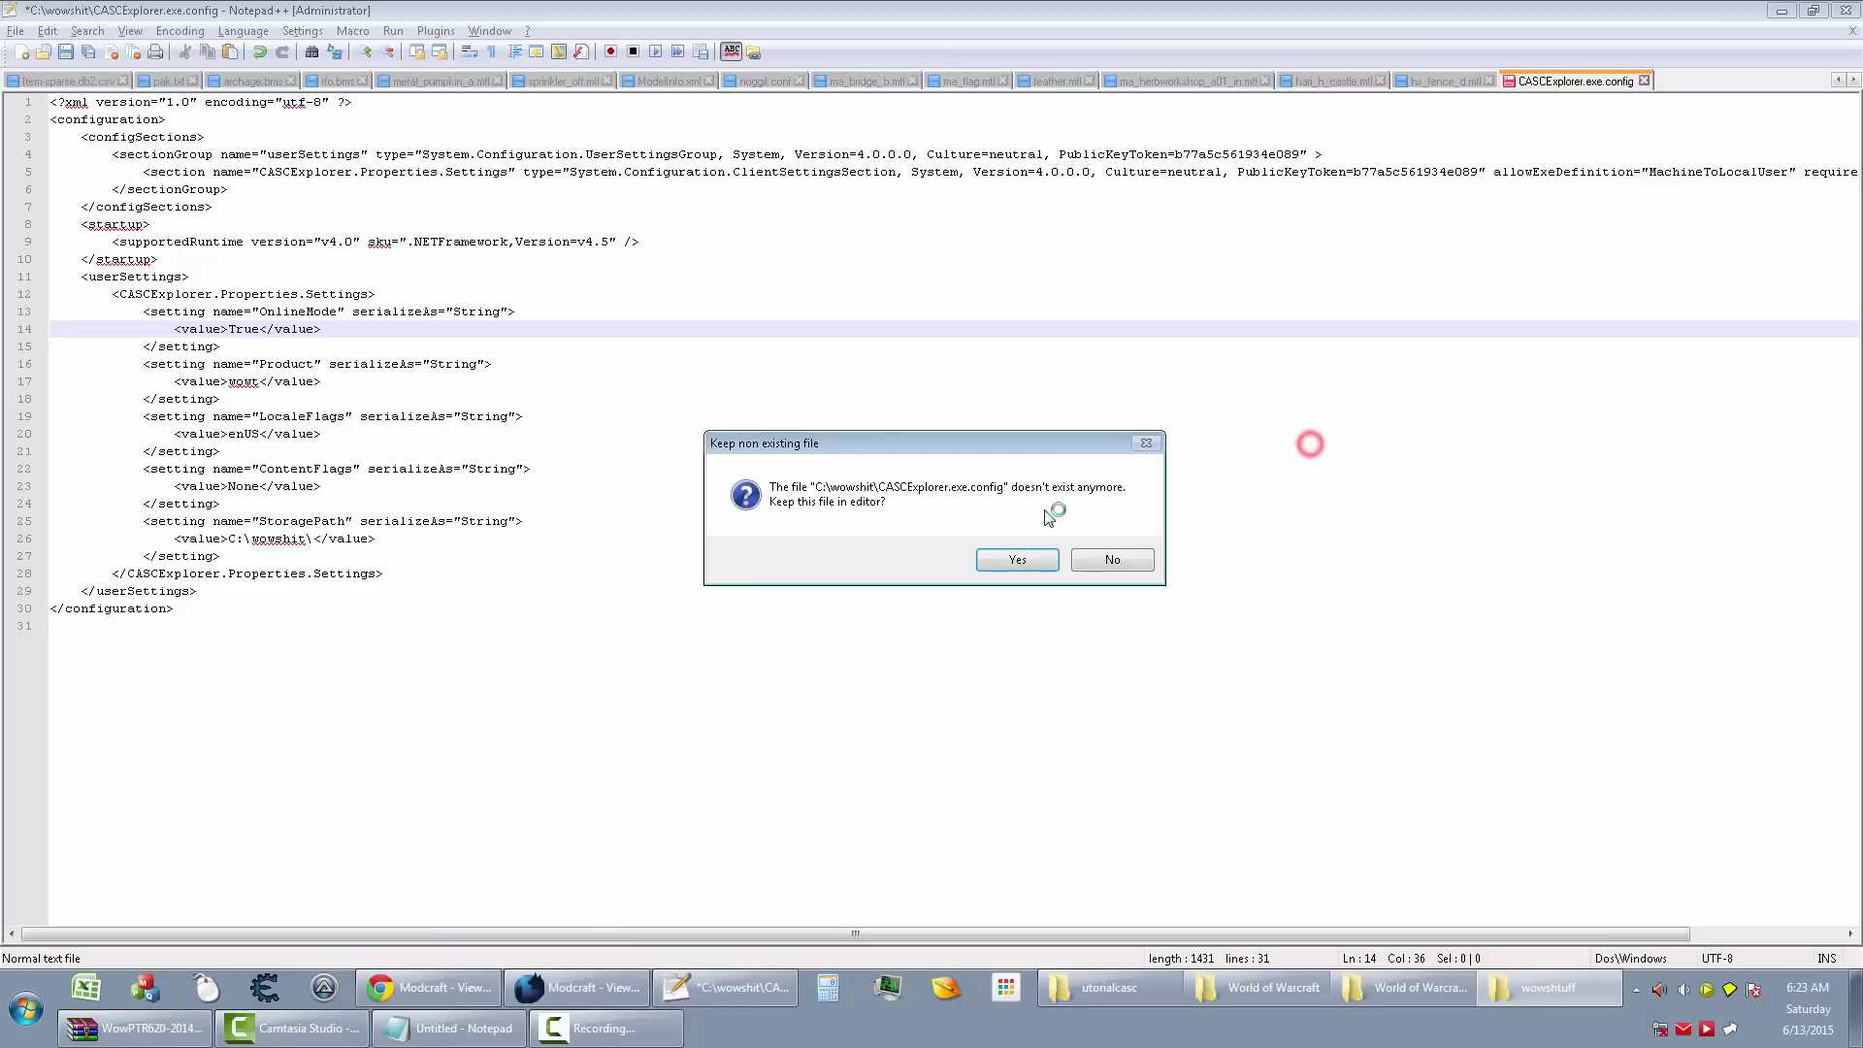
click(1029, 561)
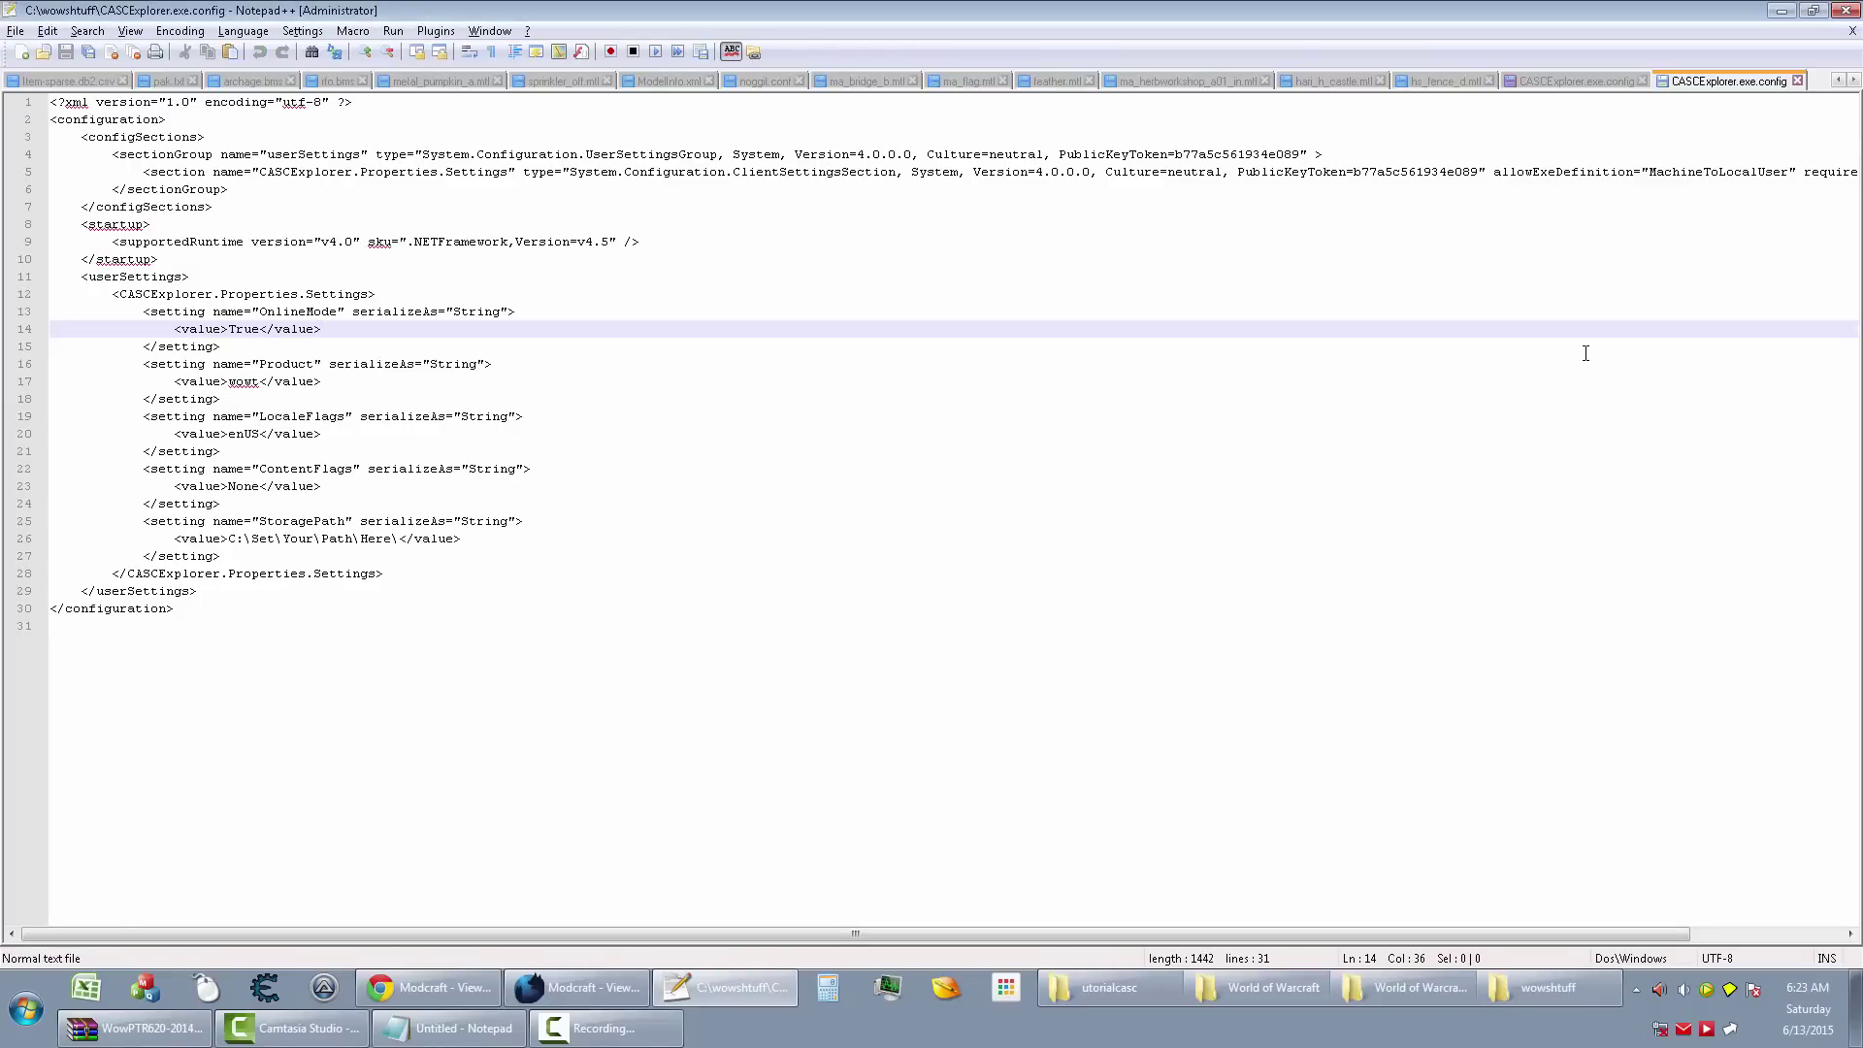
click(1591, 86)
middle_click(1591, 85)
click(970, 564)
Set the StoragePath value in the config to C:\wowshtuff\ using the copied folder path, and save the file.
key(alt+Tab)
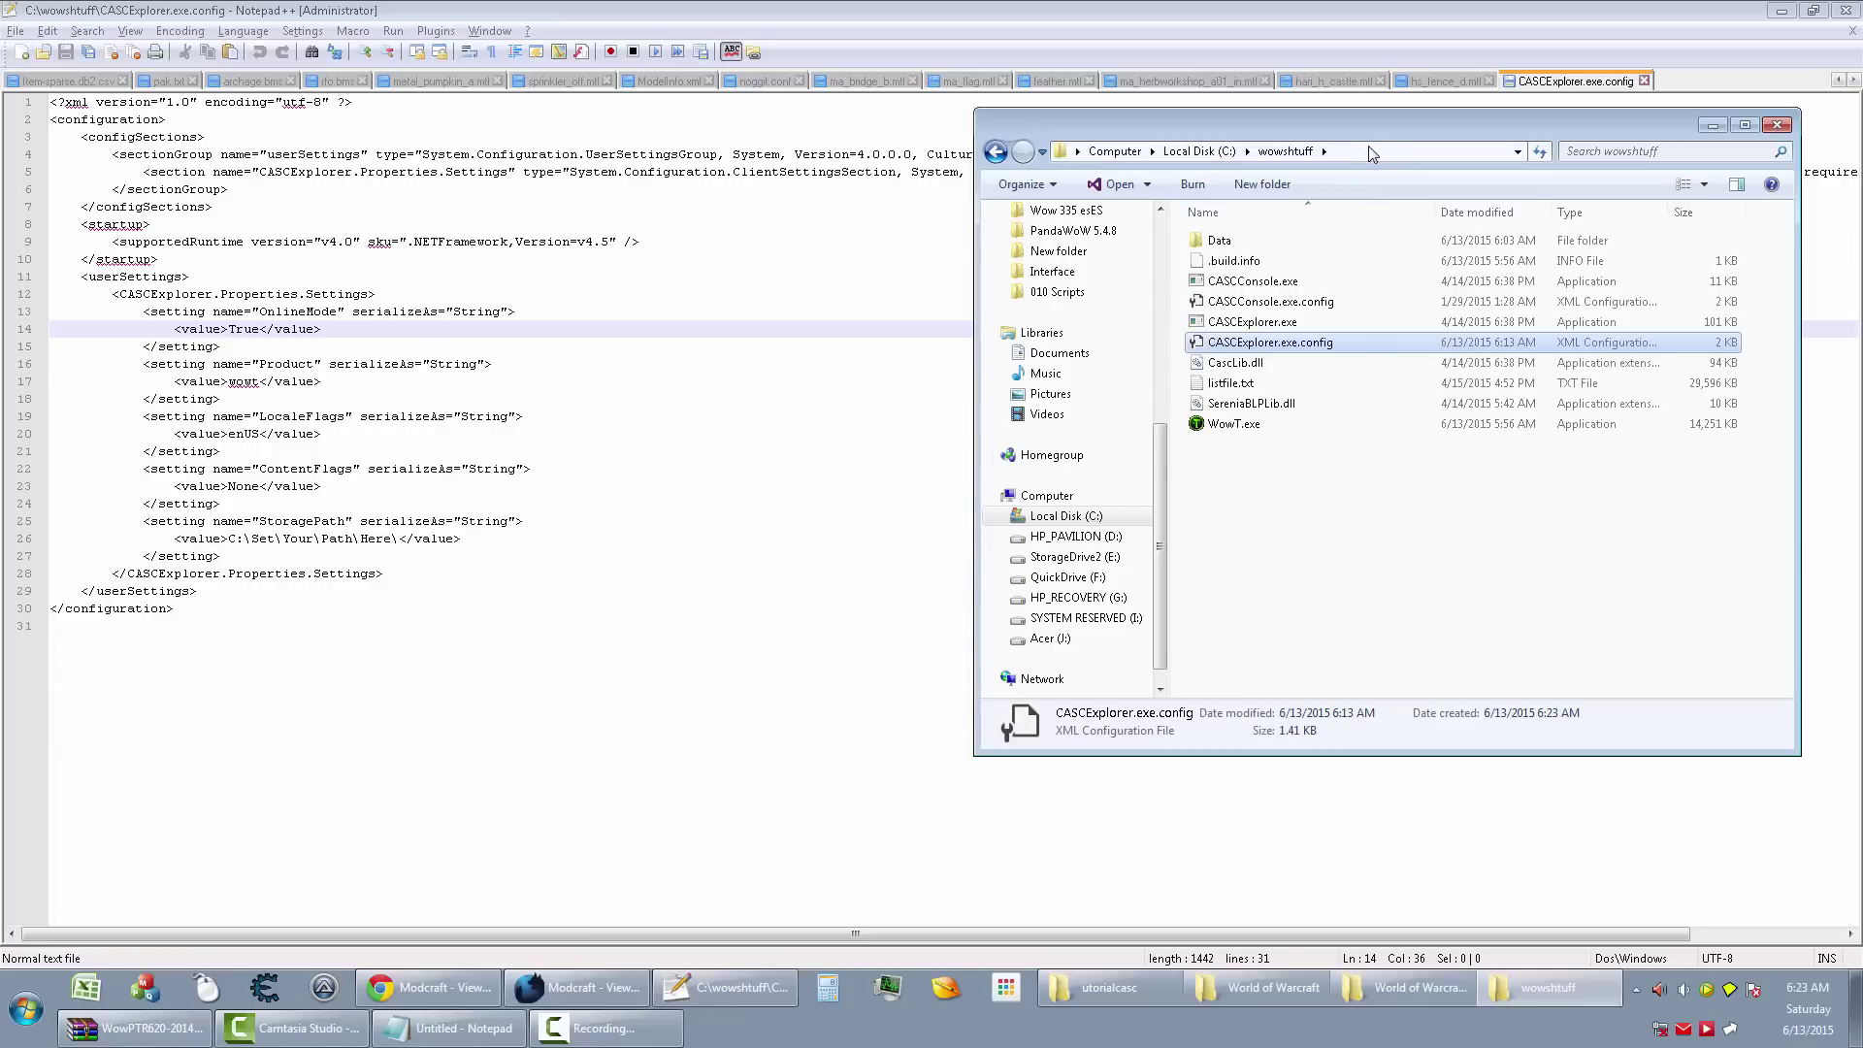
click(1366, 154)
key(ctrl+c)
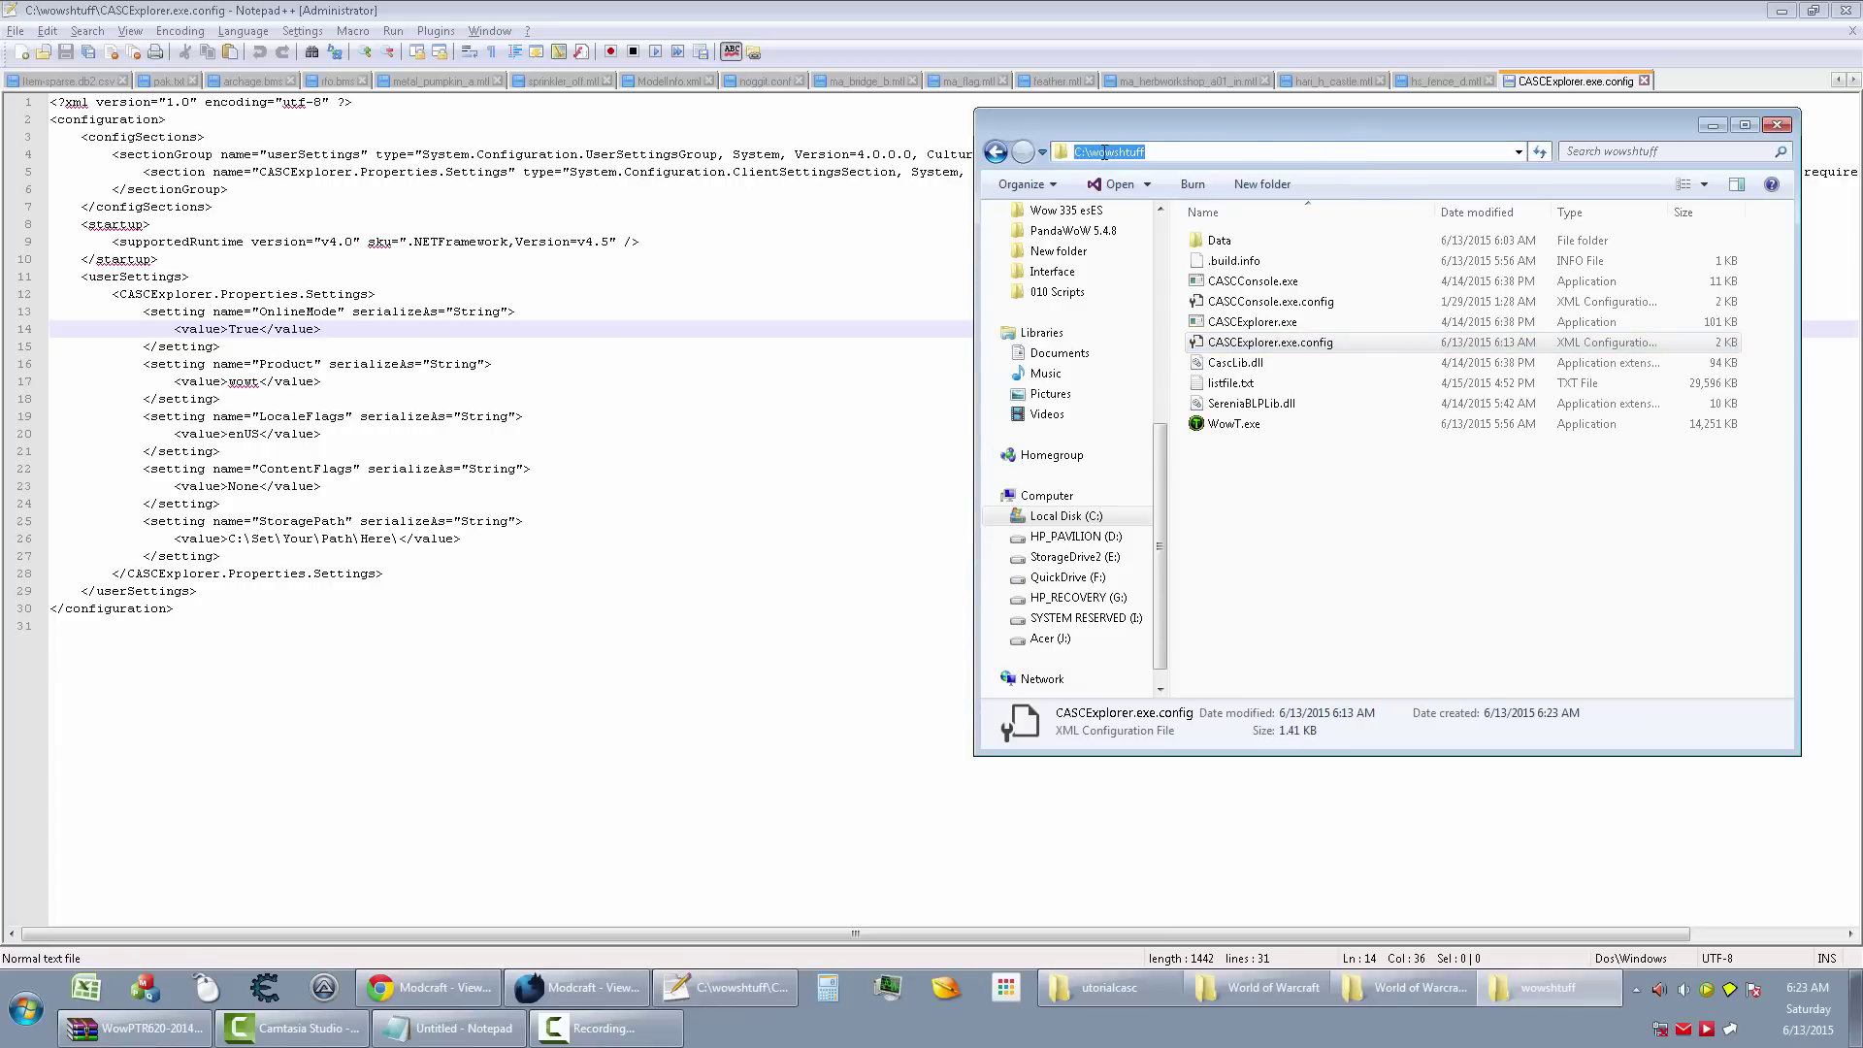
click(288, 541)
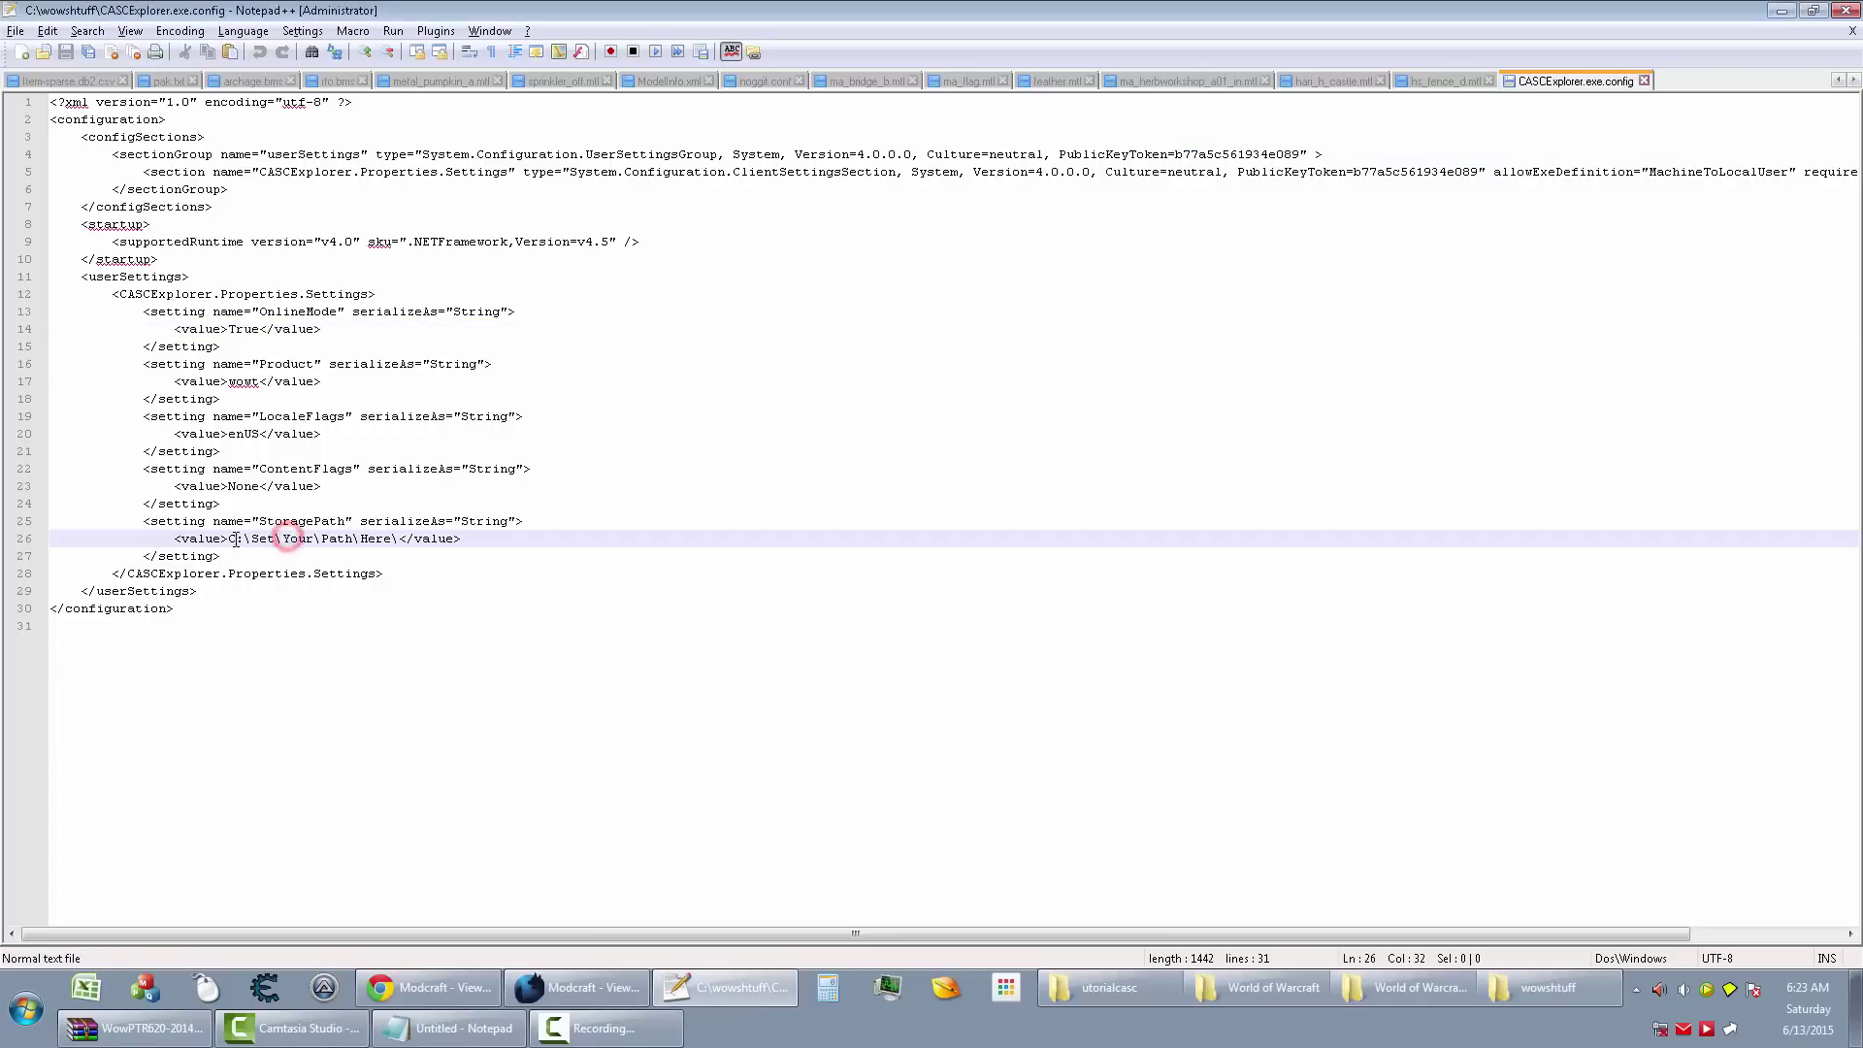
drag(229, 541, 393, 540)
key(ctrl+v)
click(333, 541)
key(ctrl+s)
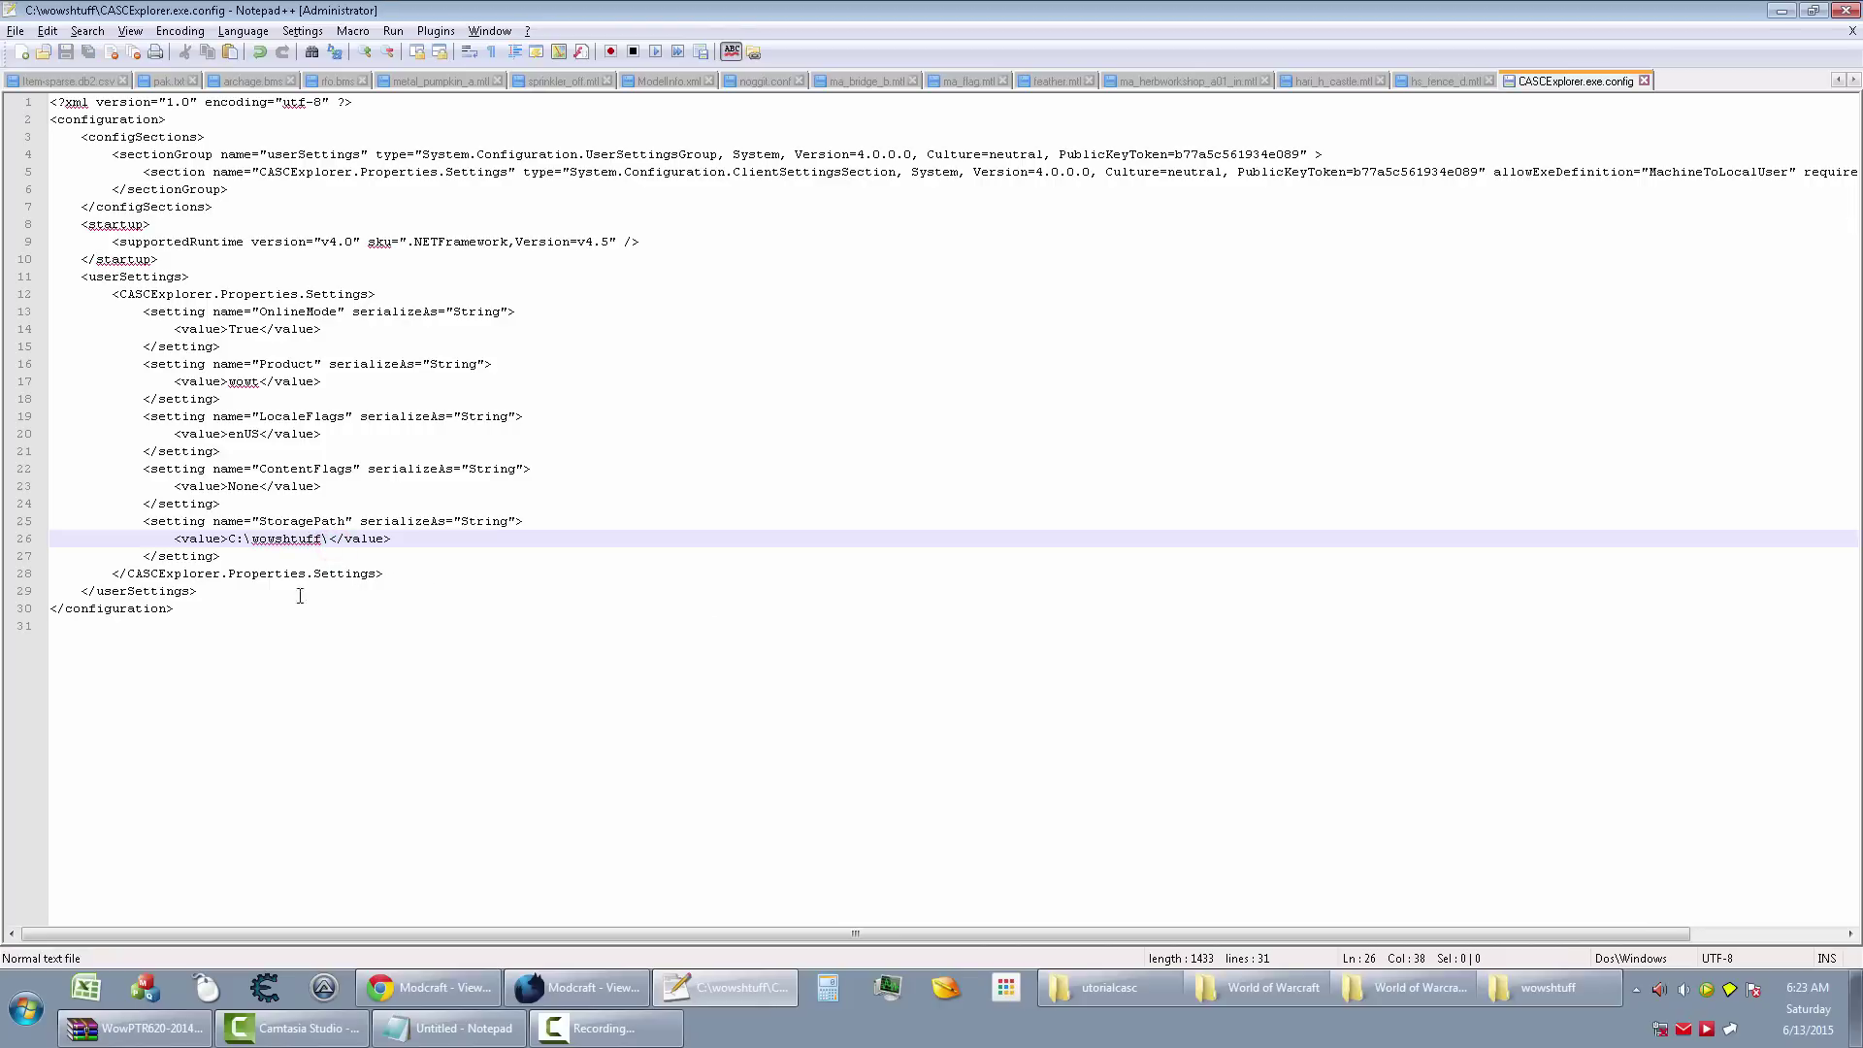
Review the OnlineMode value in the config and the extracted files in the wowshtuff folder.
key(alt+Tab)
click(268, 312)
click(252, 329)
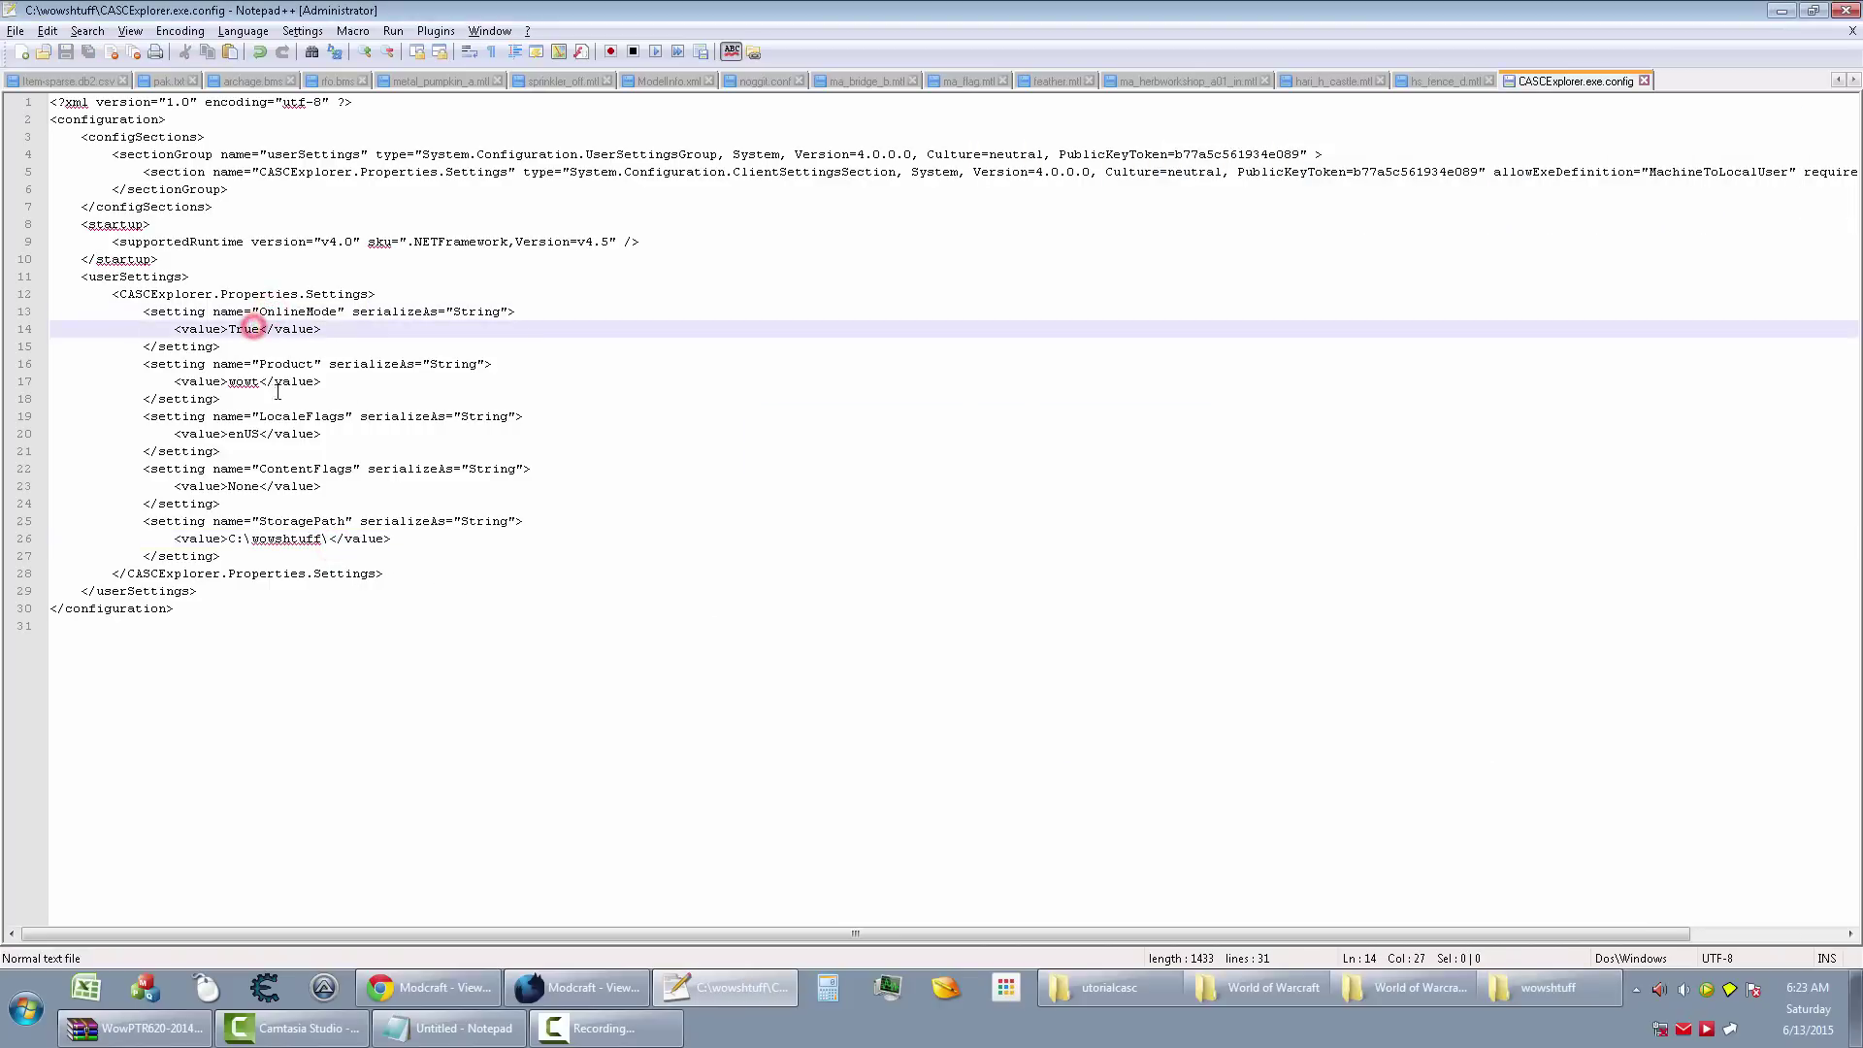
key(alt+Tab)
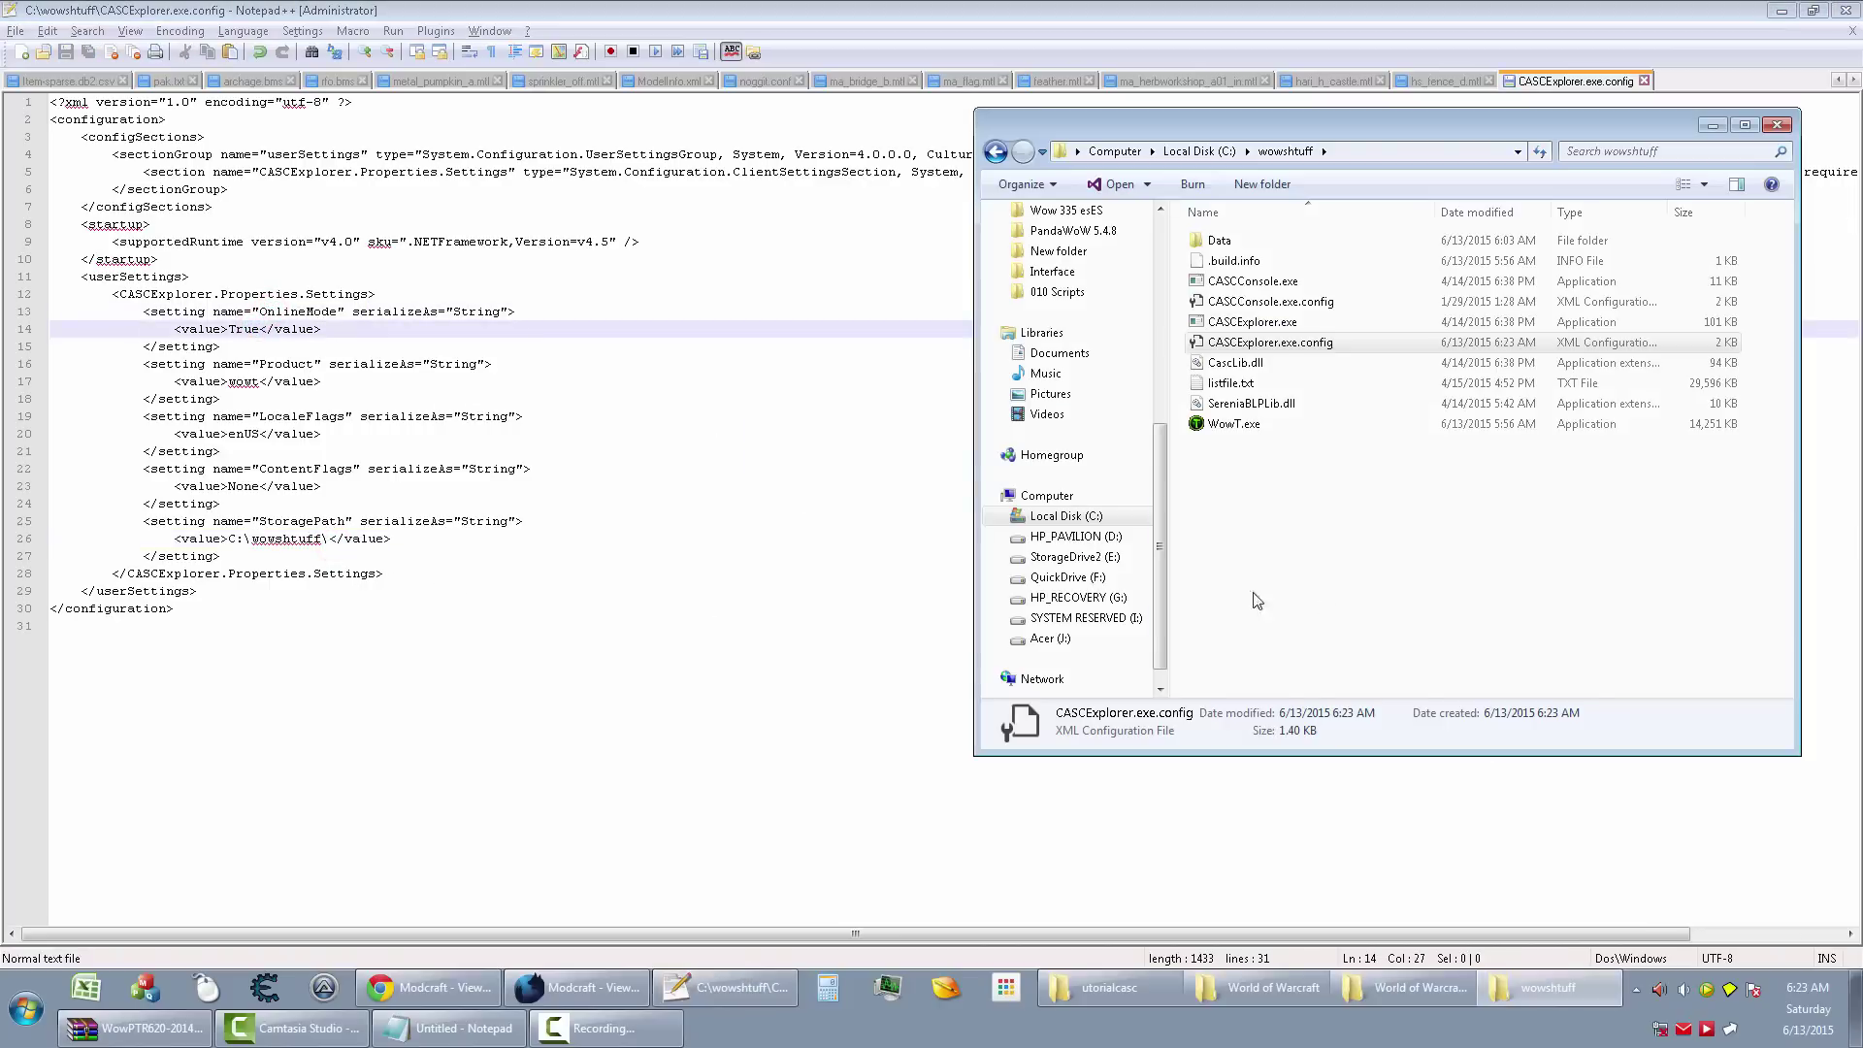
click(1359, 595)
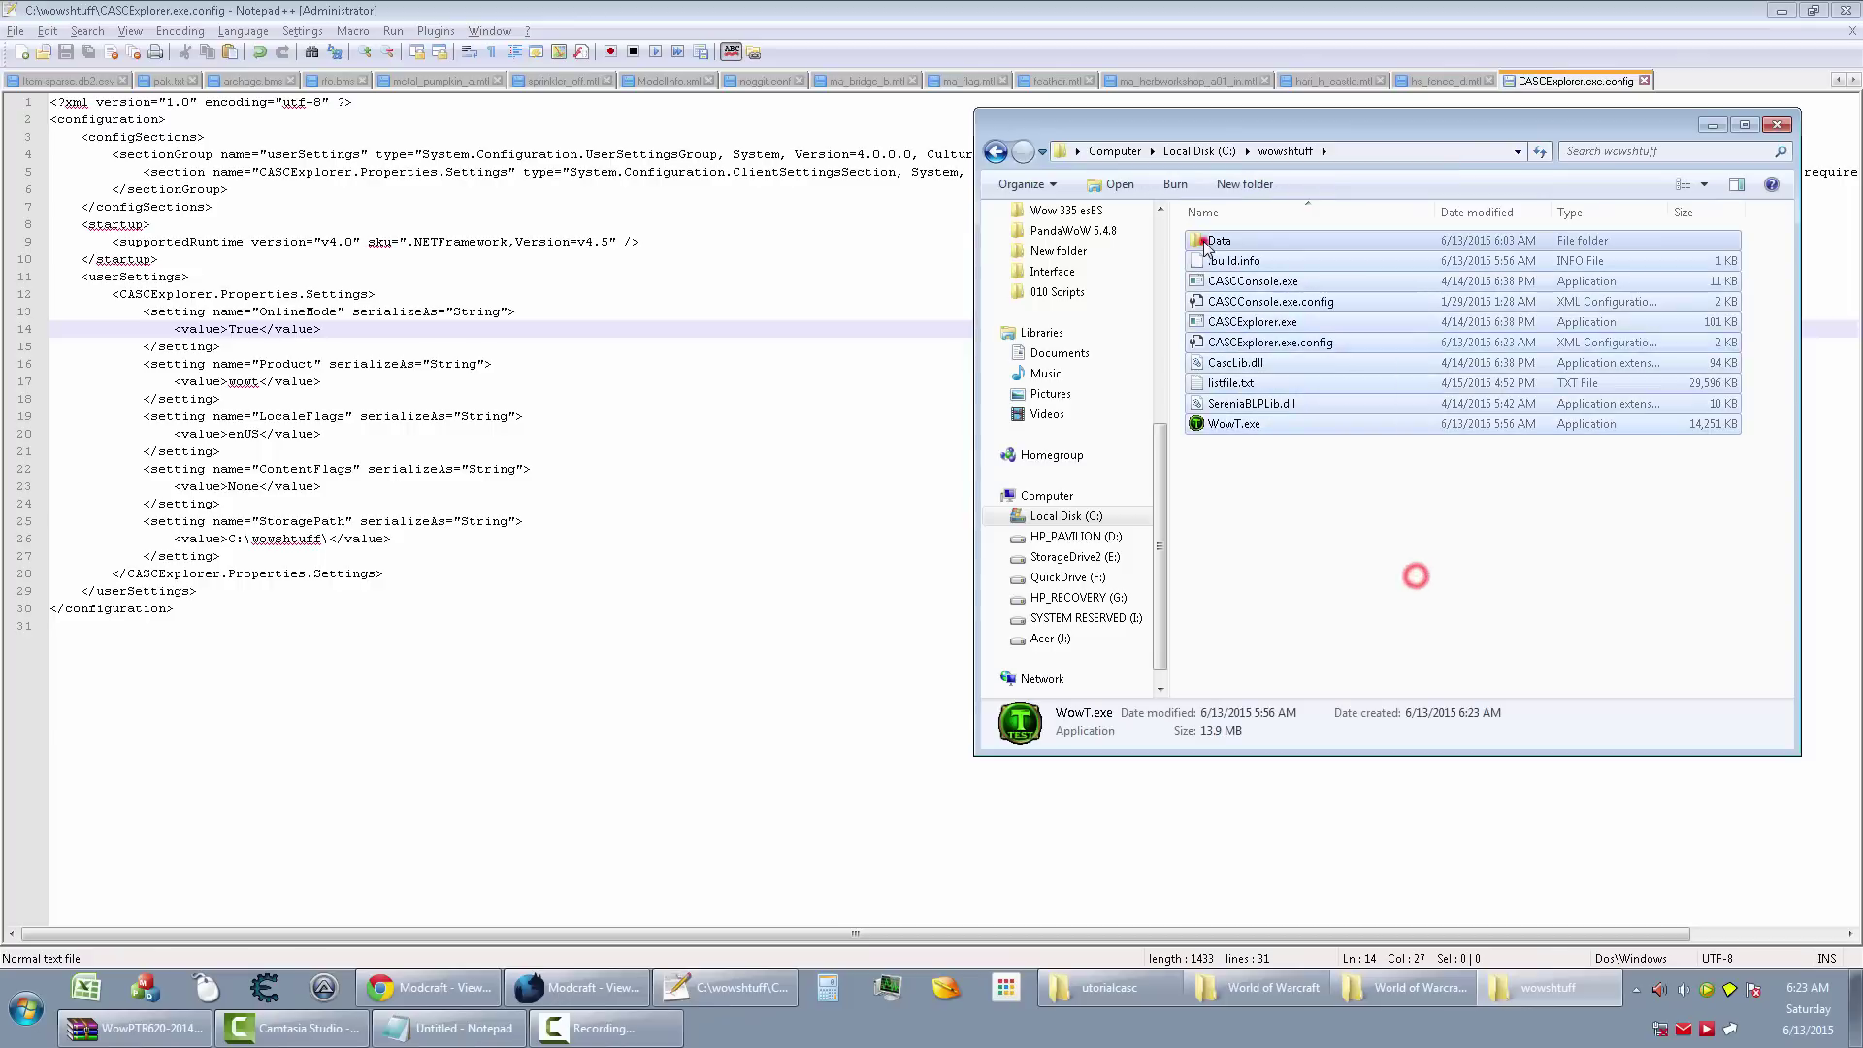
drag(1425, 548, 1240, 286)
click(1386, 502)
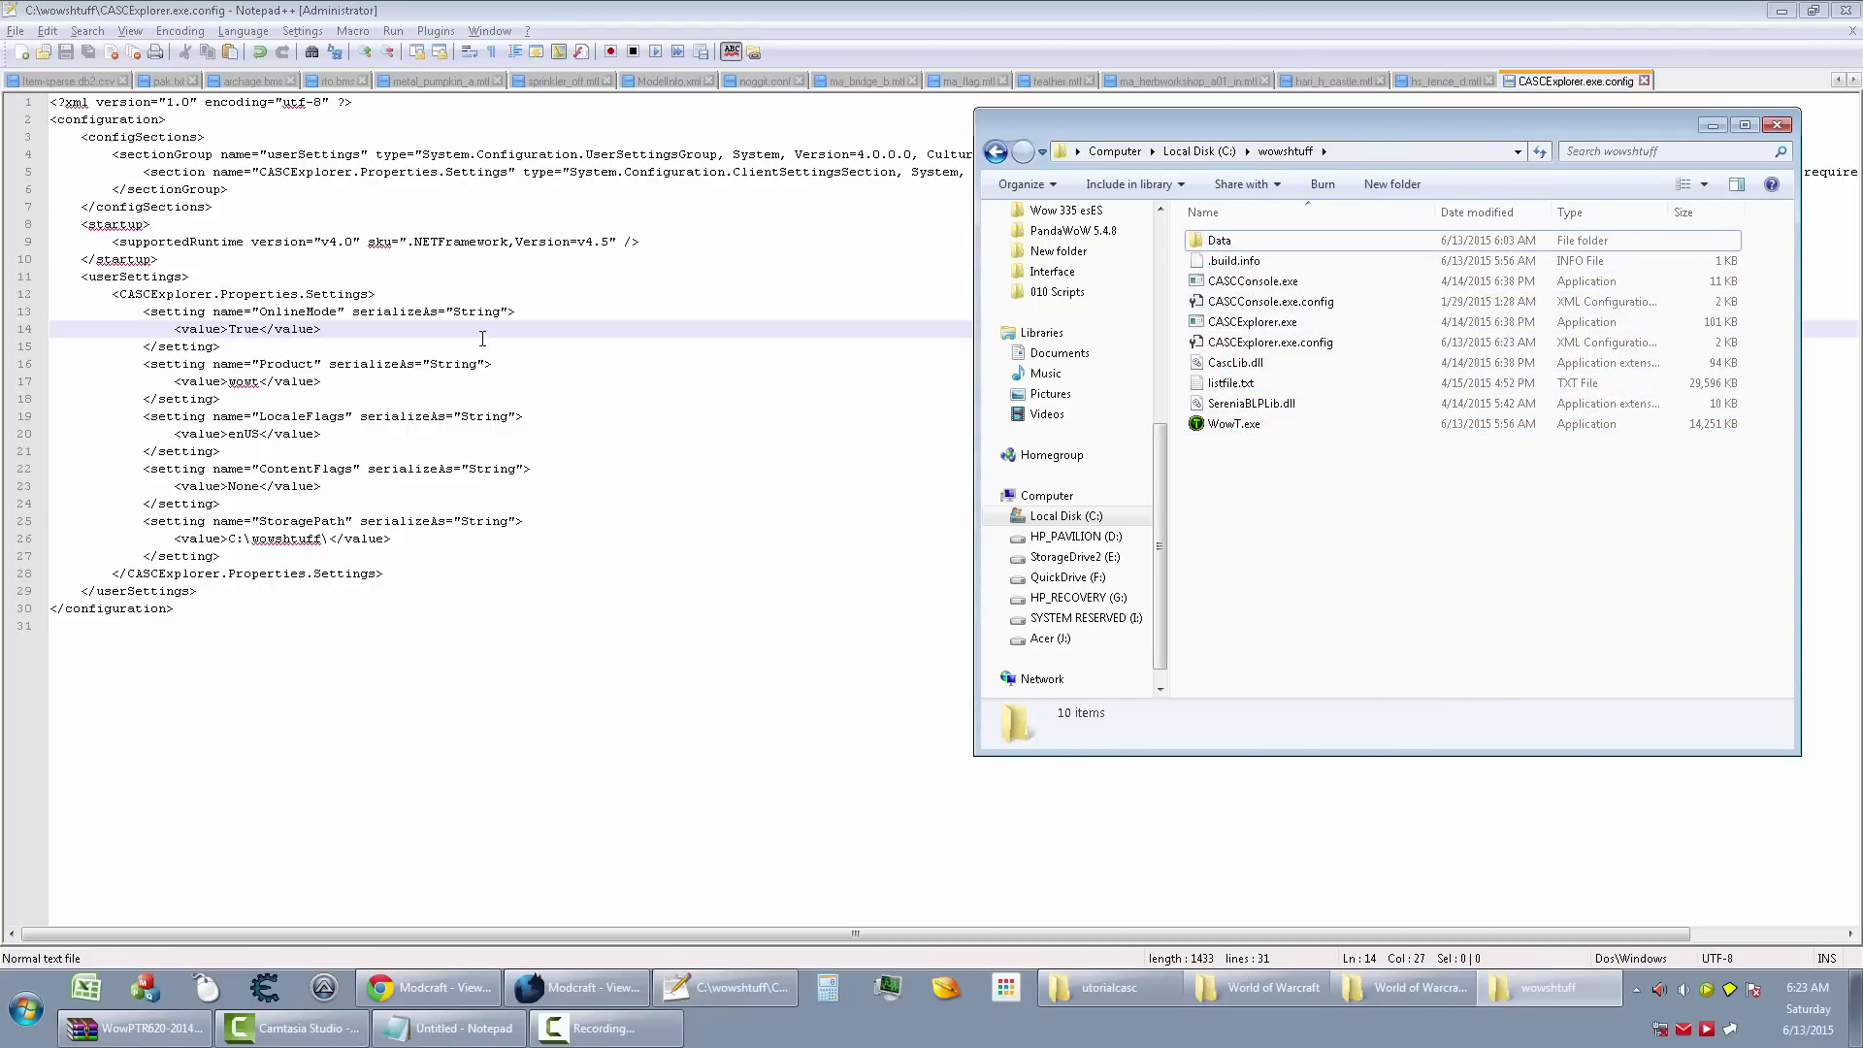
Launch CASCExplorer.exe and load the CDN build WOW-20141patch6.2.0_PTR.
double_click(1297, 327)
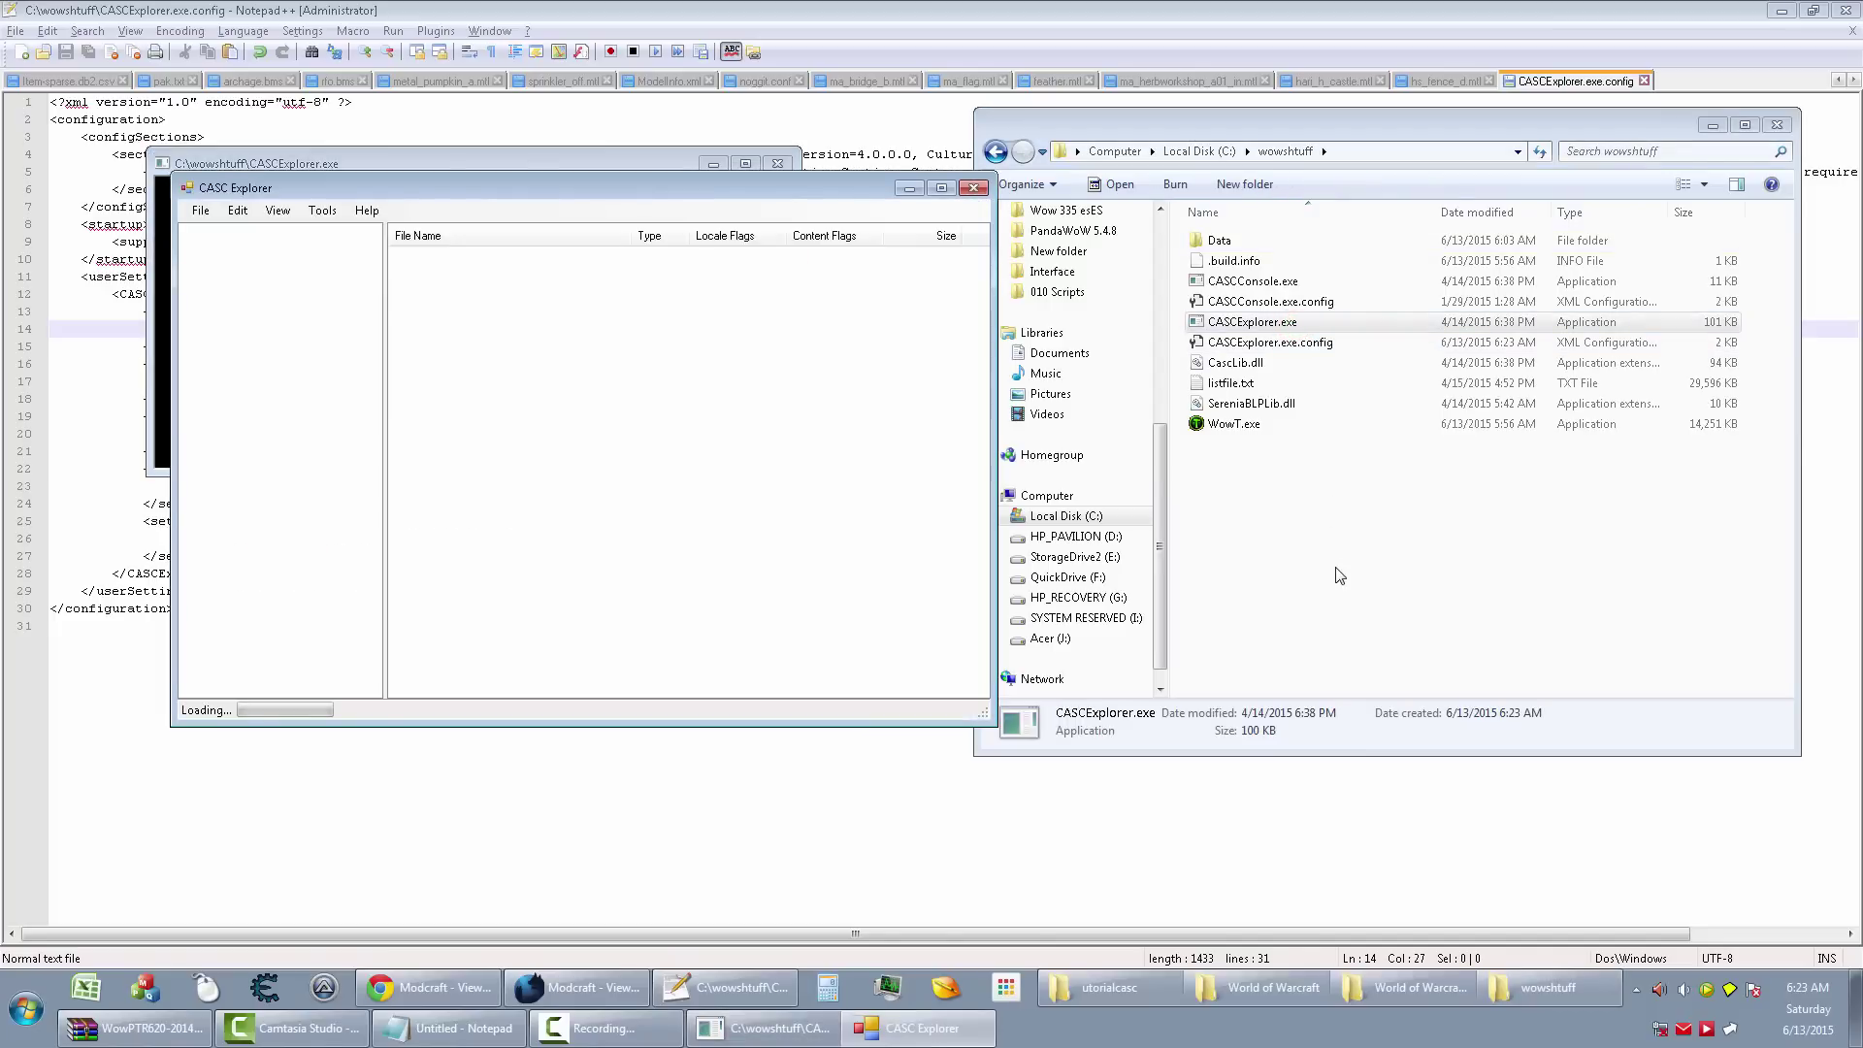
click(1339, 575)
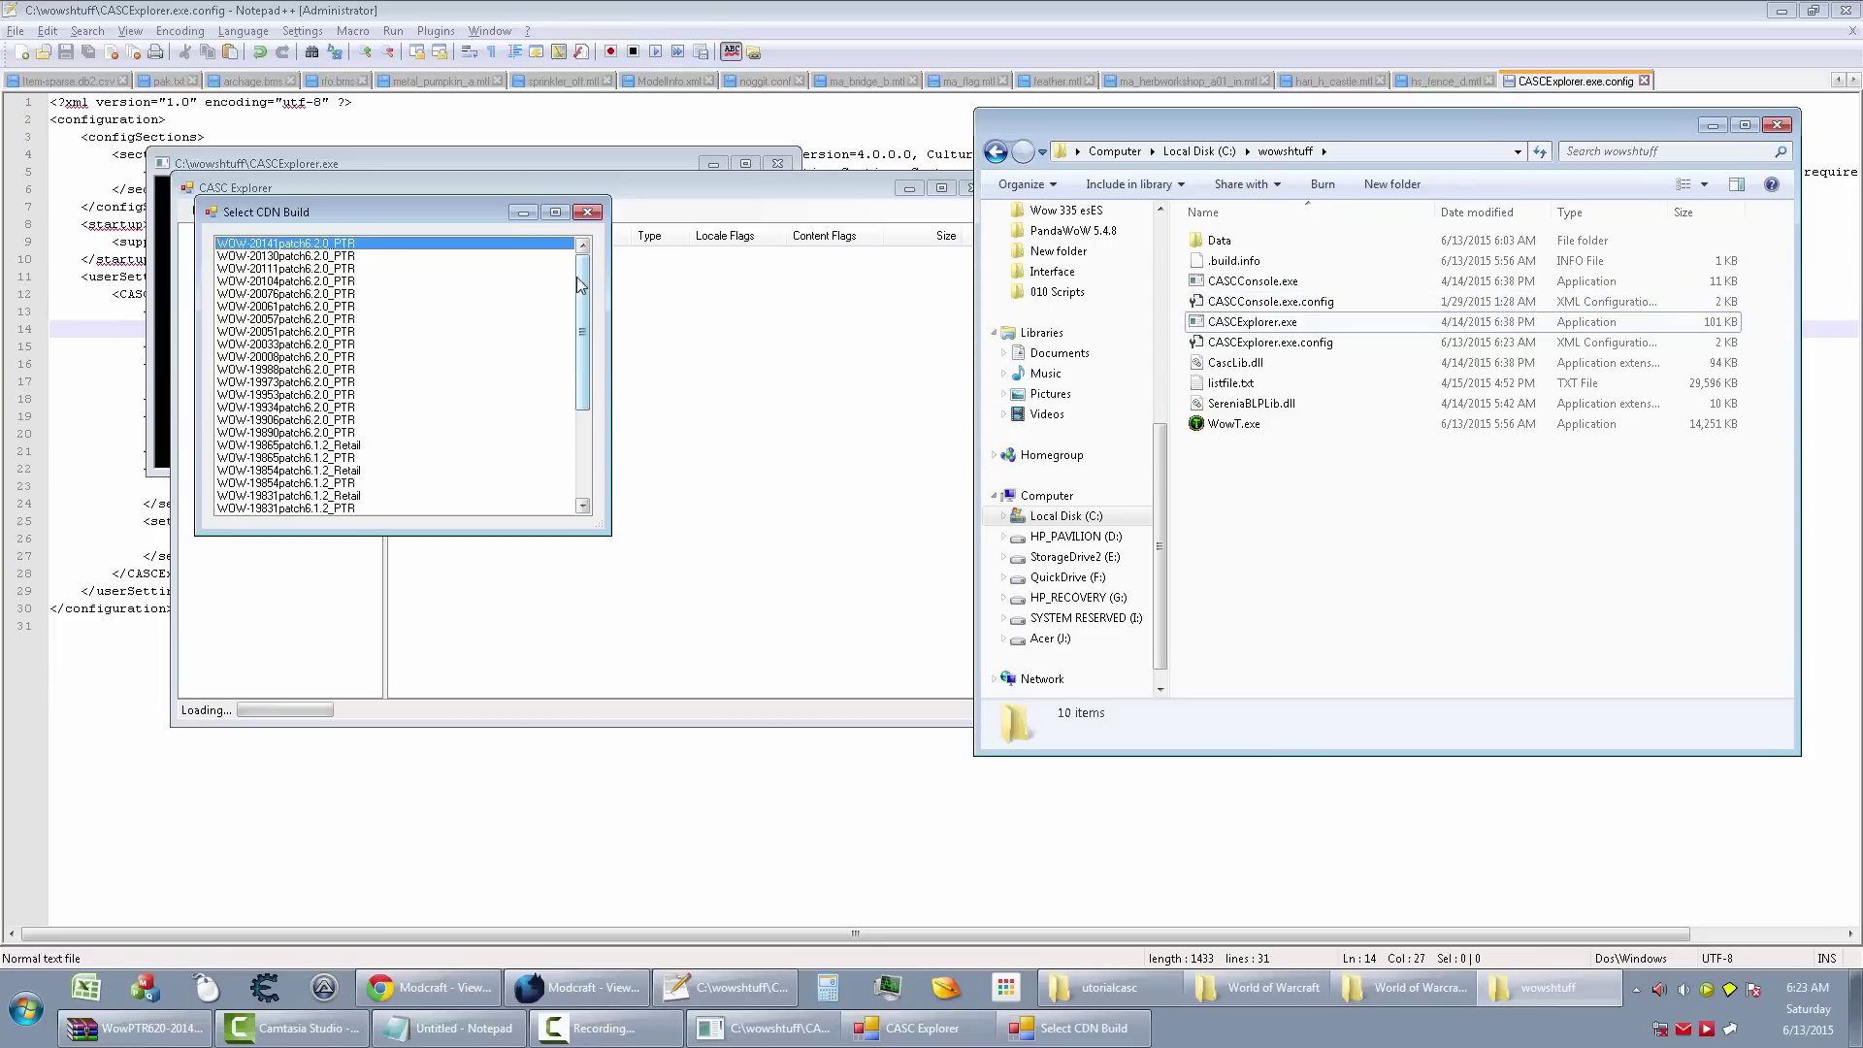
scroll(585, 281, down, 1)
scroll(586, 438, up, 1)
click(408, 245)
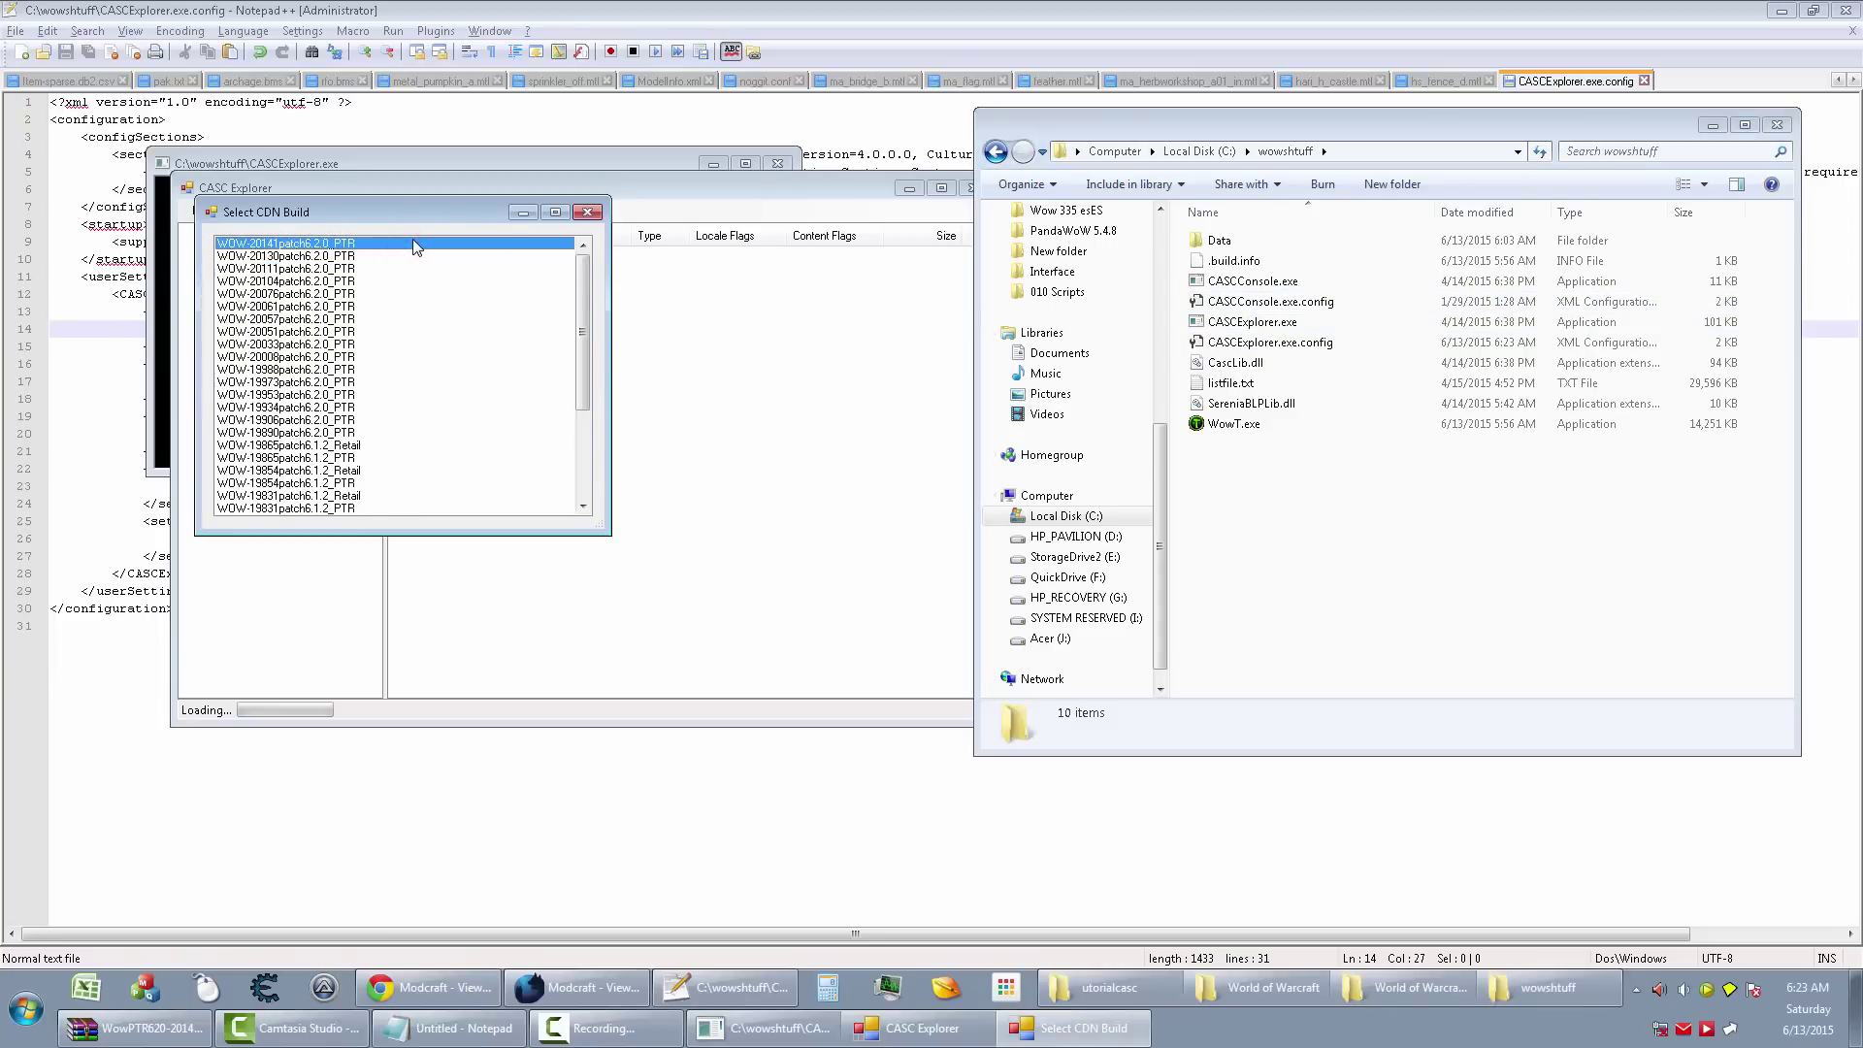
click(413, 248)
click(398, 248)
mouse_move(586, 300)
mouse_down()
mouse_move(586, 392)
mouse_move(589, 271)
mouse_up()
click(355, 508)
click(375, 382)
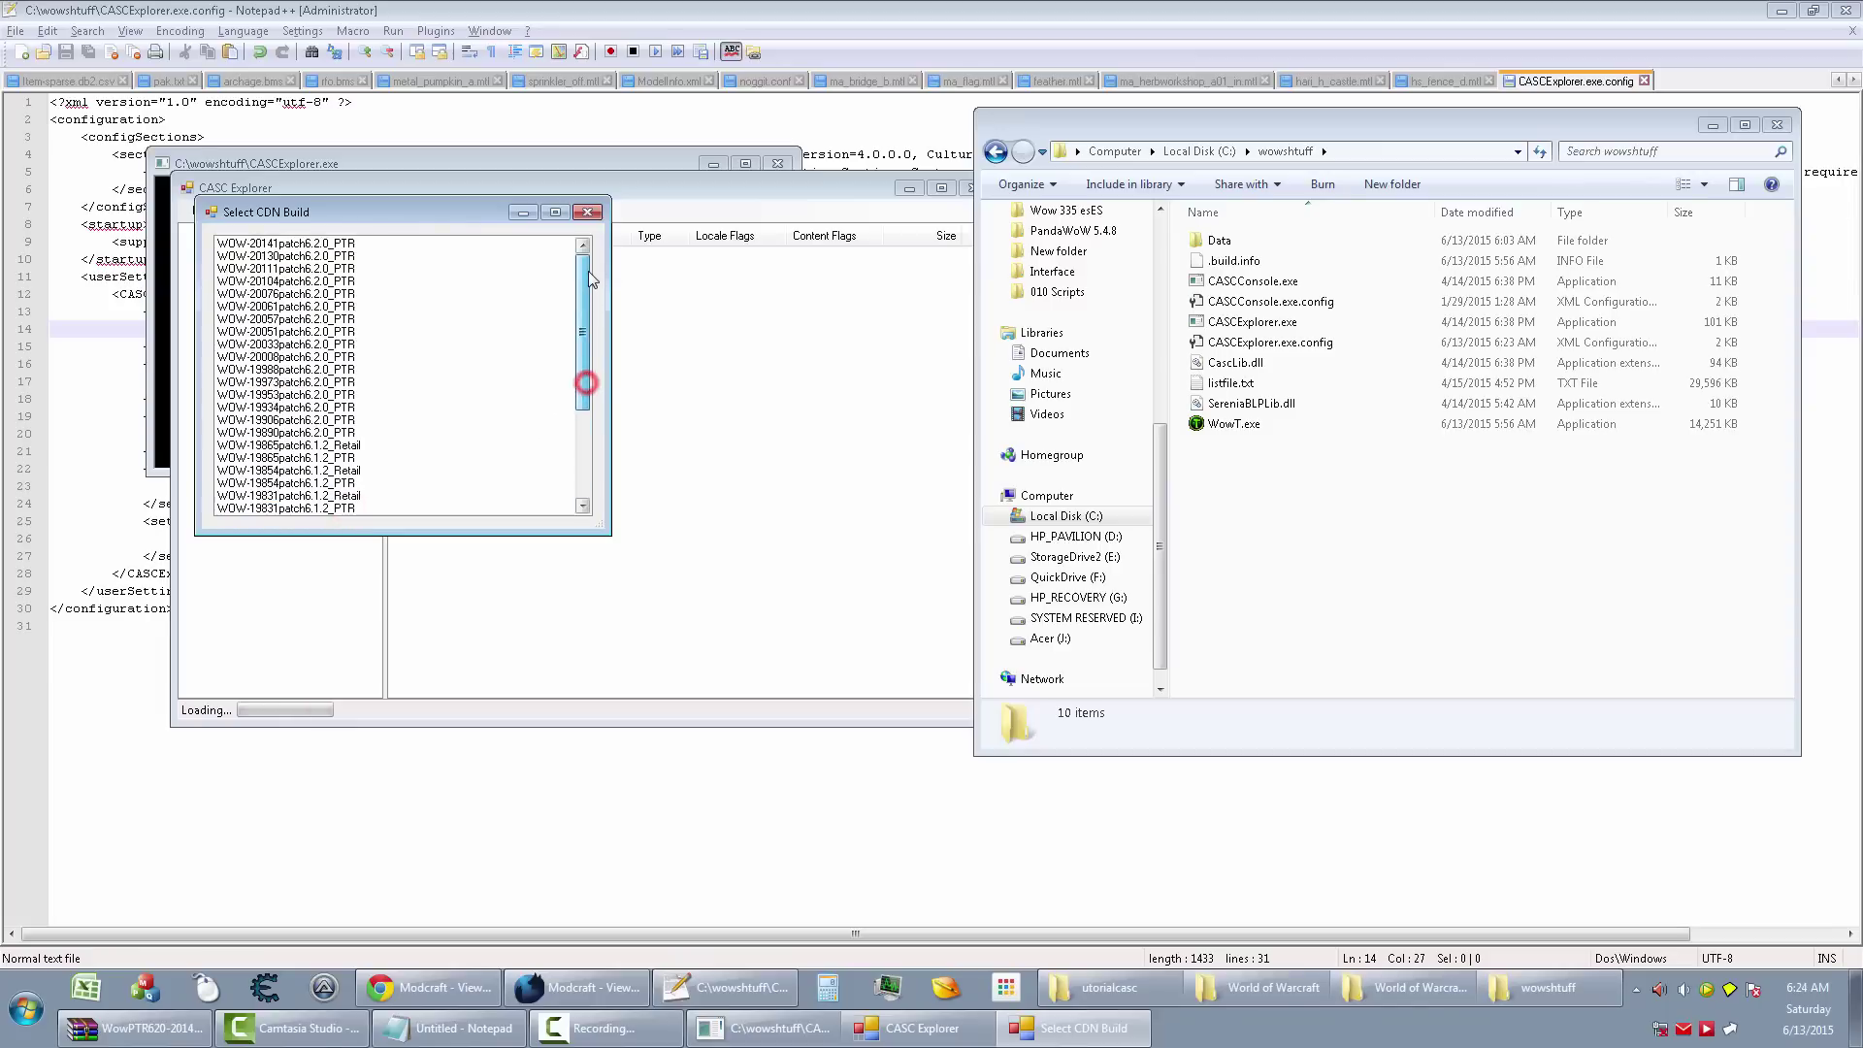
double_click(335, 243)
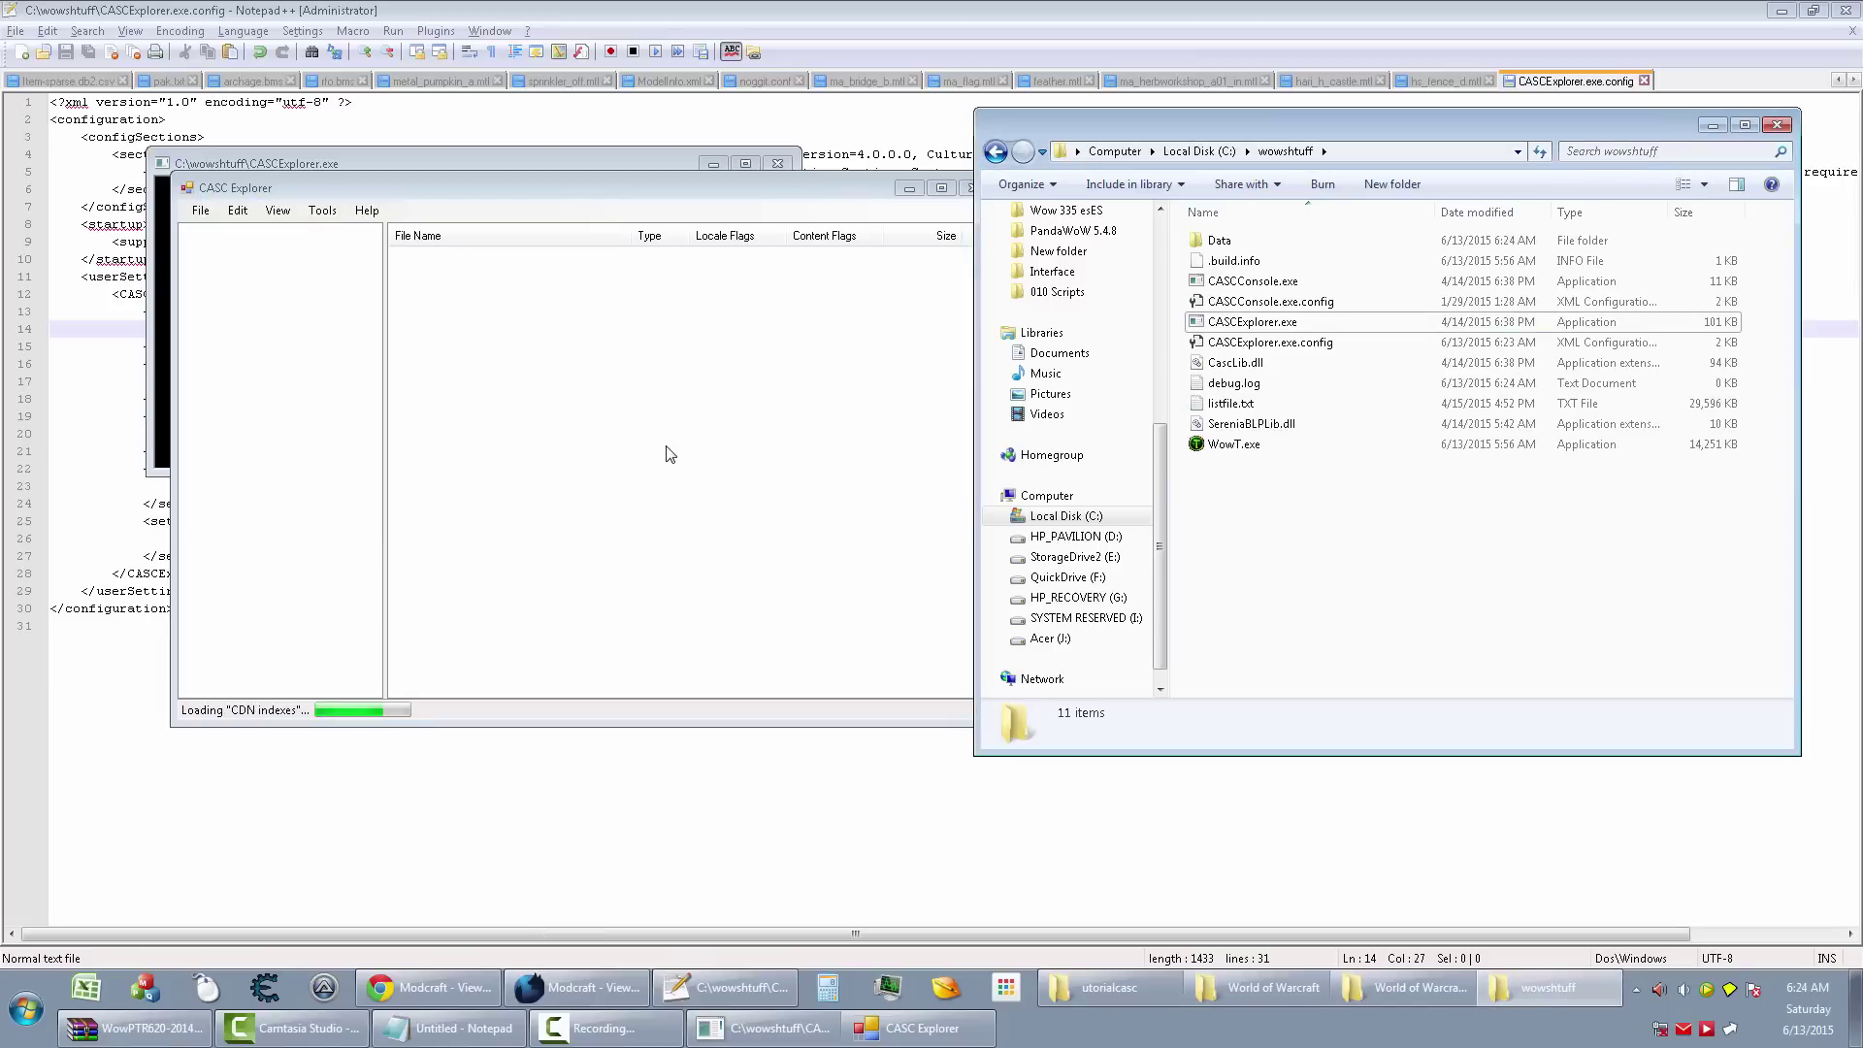
Open the WOW-20141patch6.2.0_PTR folder inside Data to see what the build load is downloading.
double_click(1224, 241)
double_click(1247, 323)
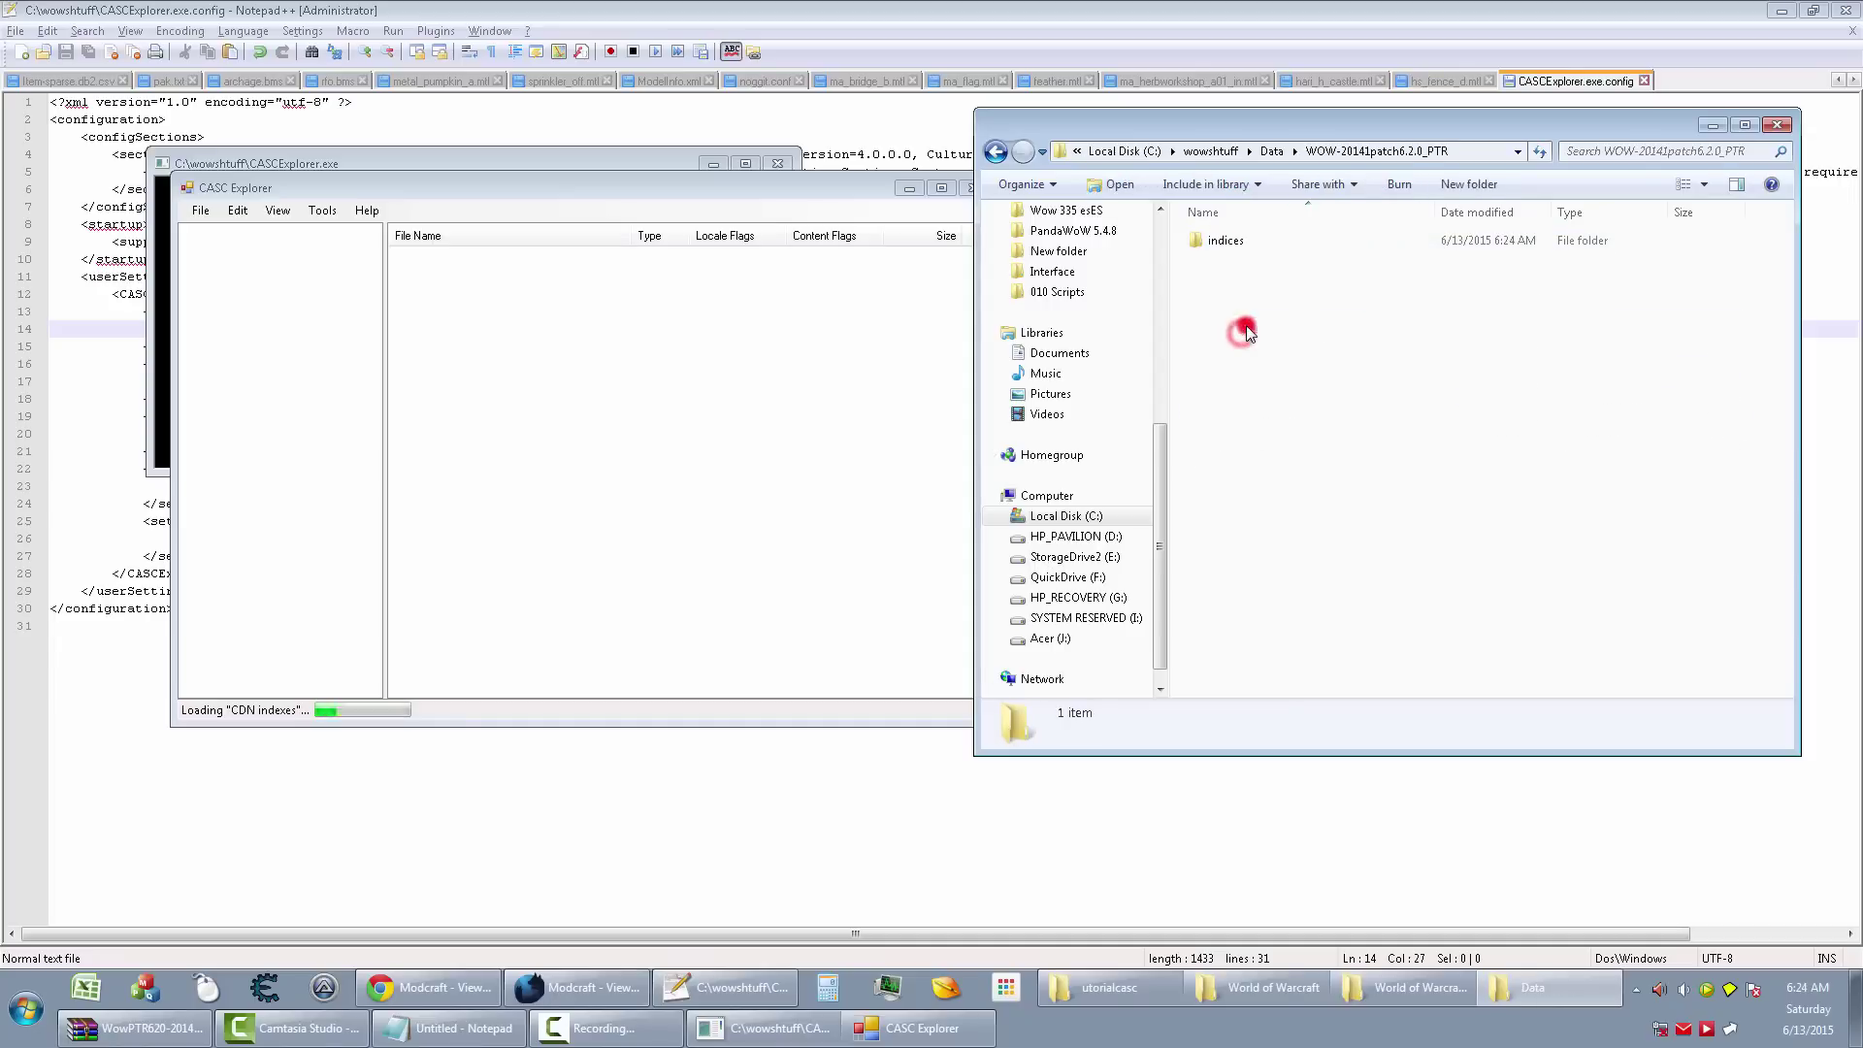
click(1289, 428)
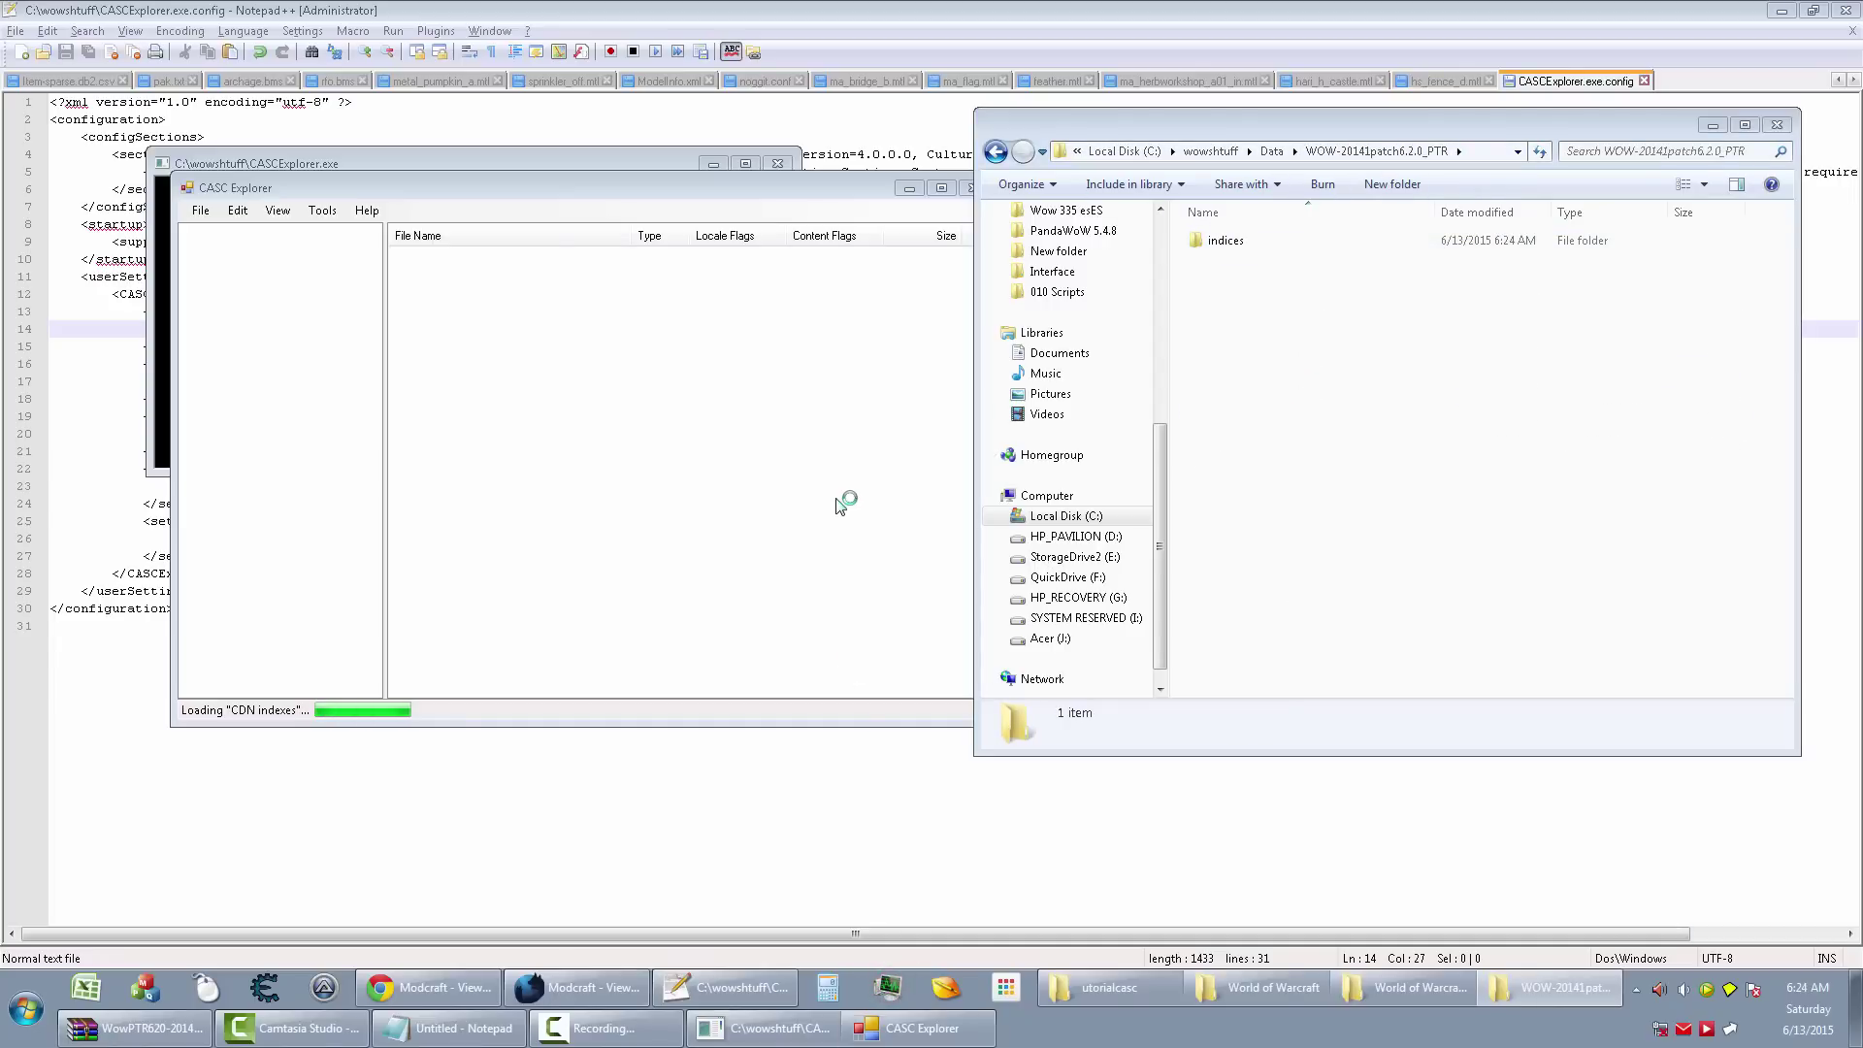
Check the connected wireless adapter's network utilization in Windows Task Manager, and minimize Task Manager.
key(ctrl+shift+Escape)
click(1126, 774)
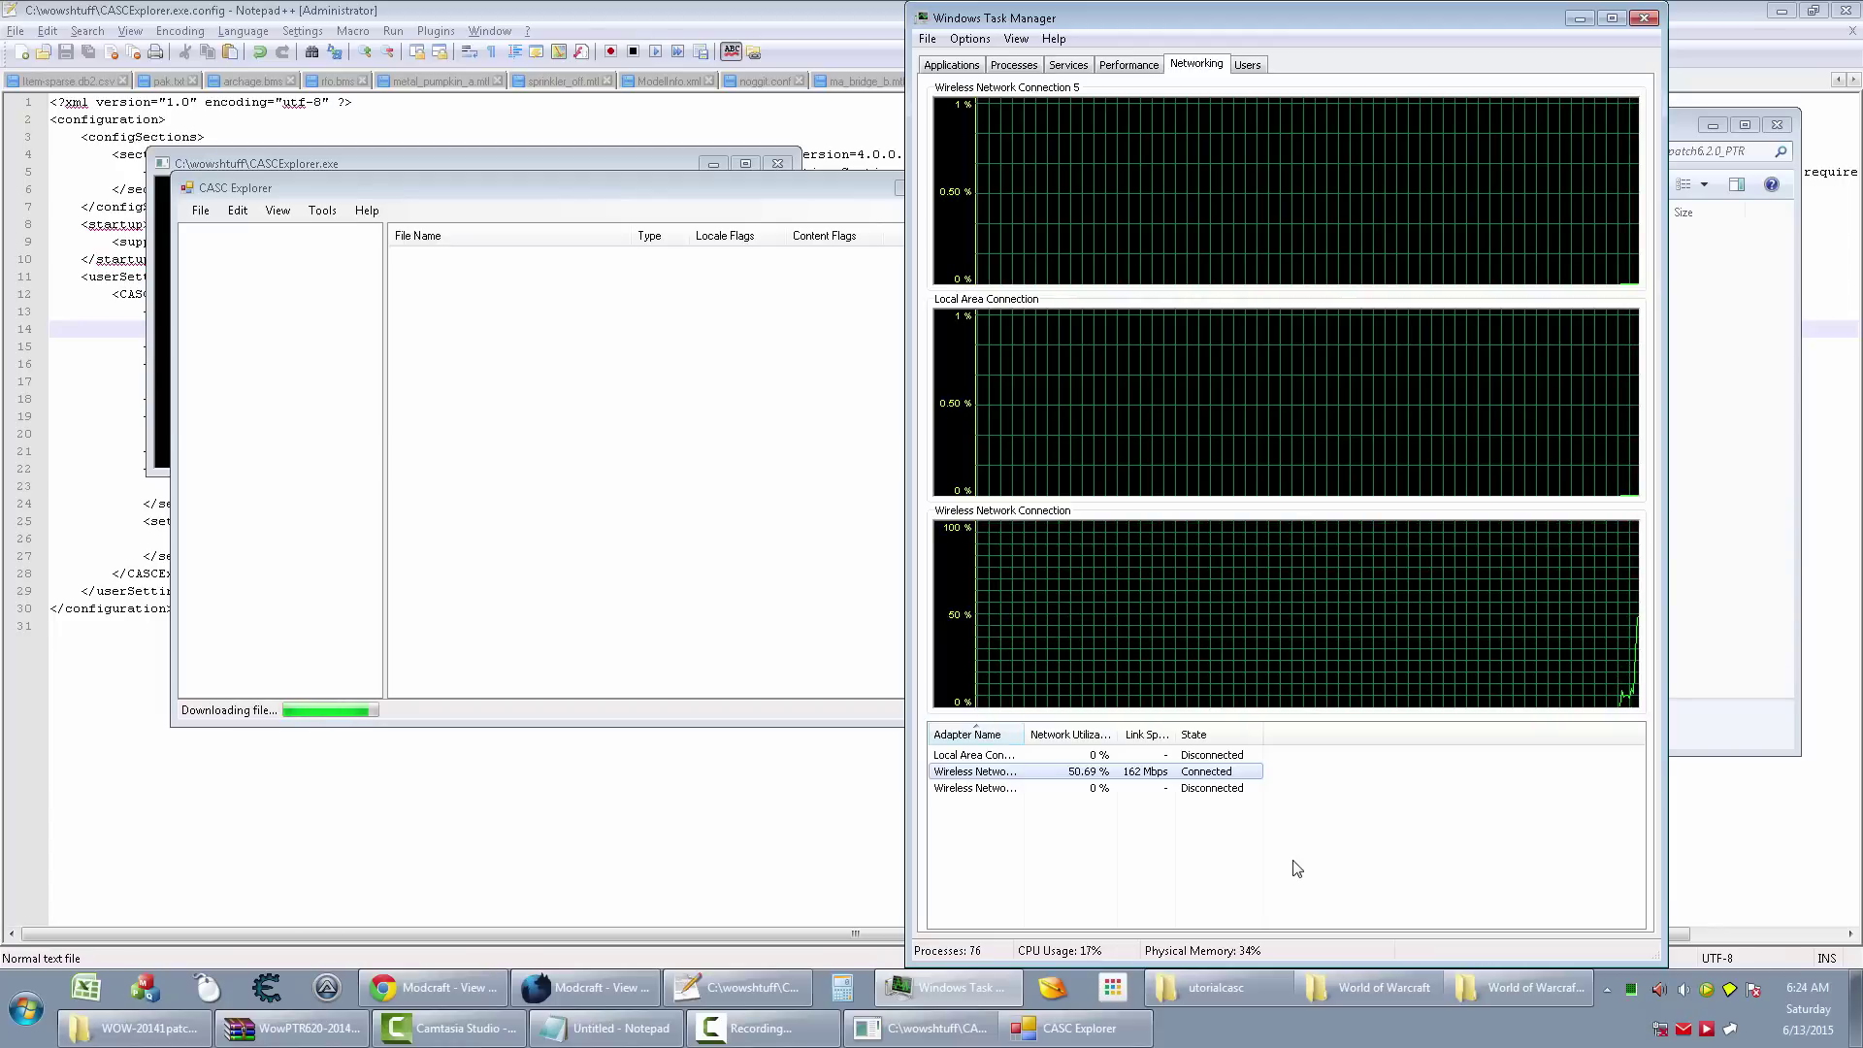
click(1579, 19)
Check the sizes of the downloaded encoding and root files in the build folder.
click(1519, 403)
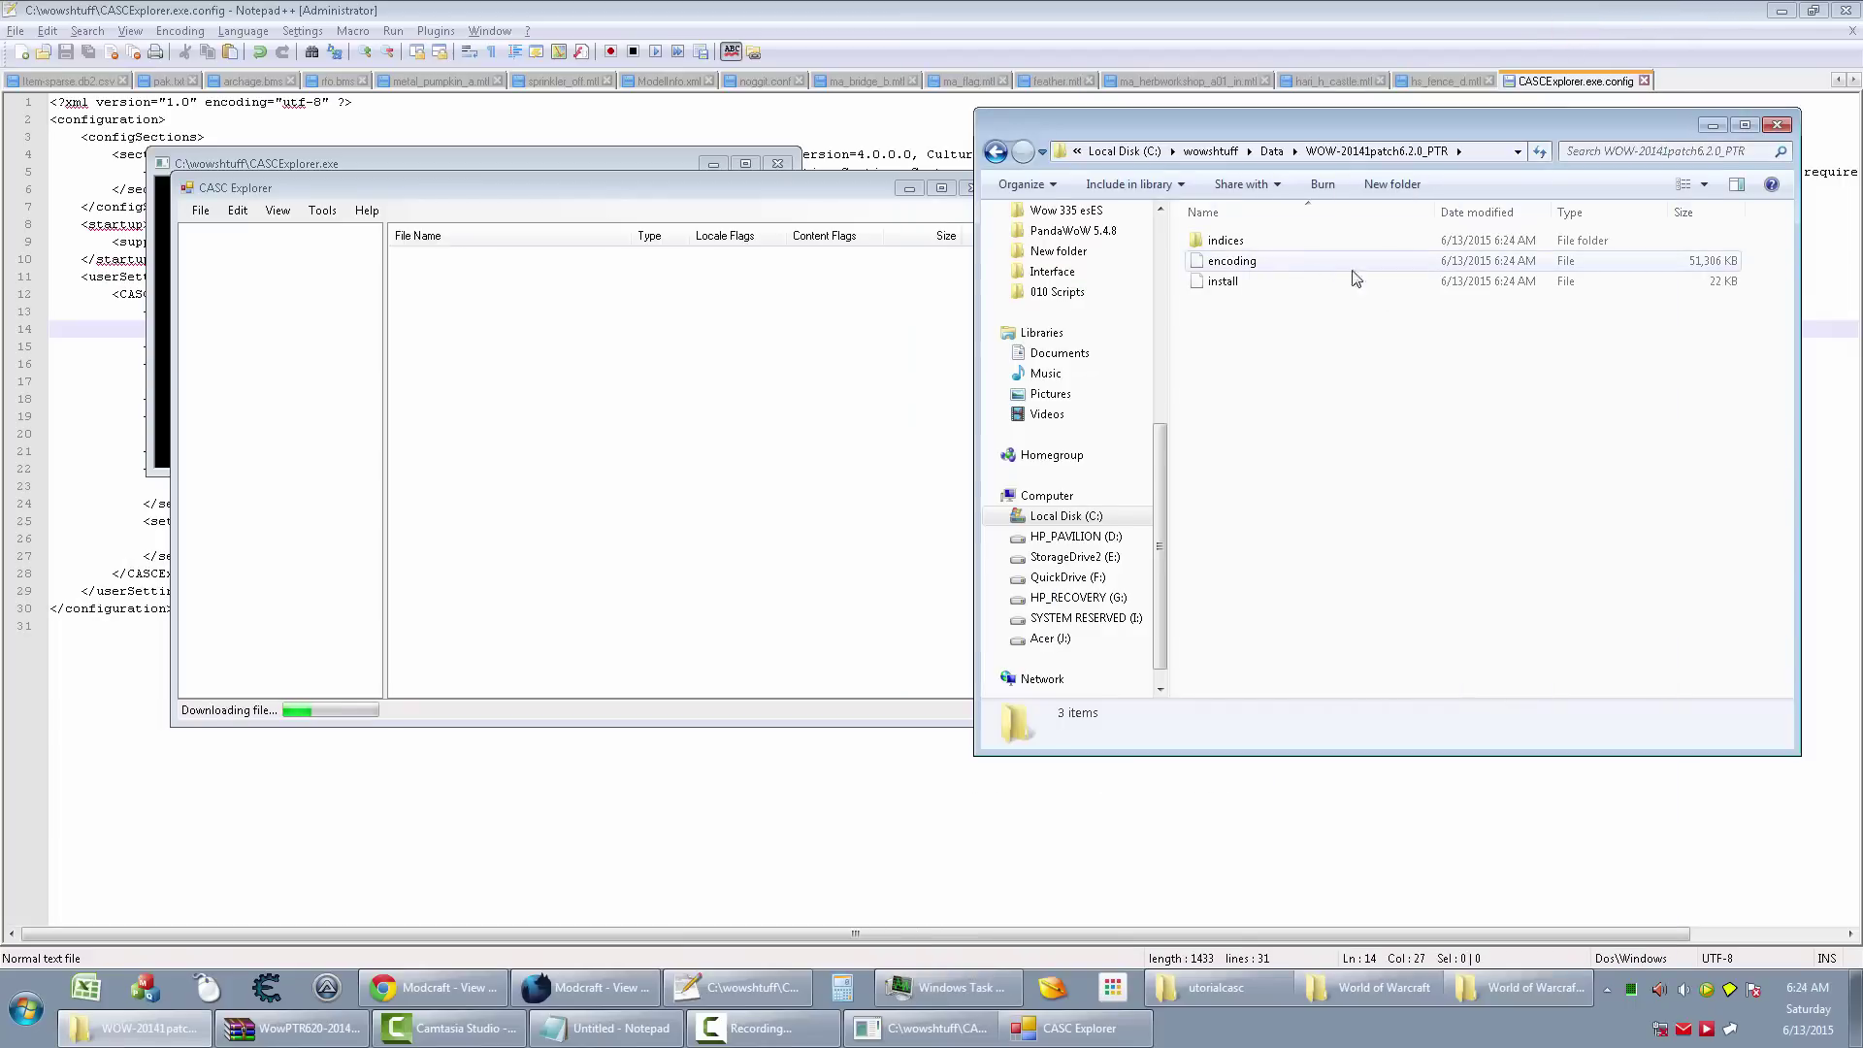
click(1622, 262)
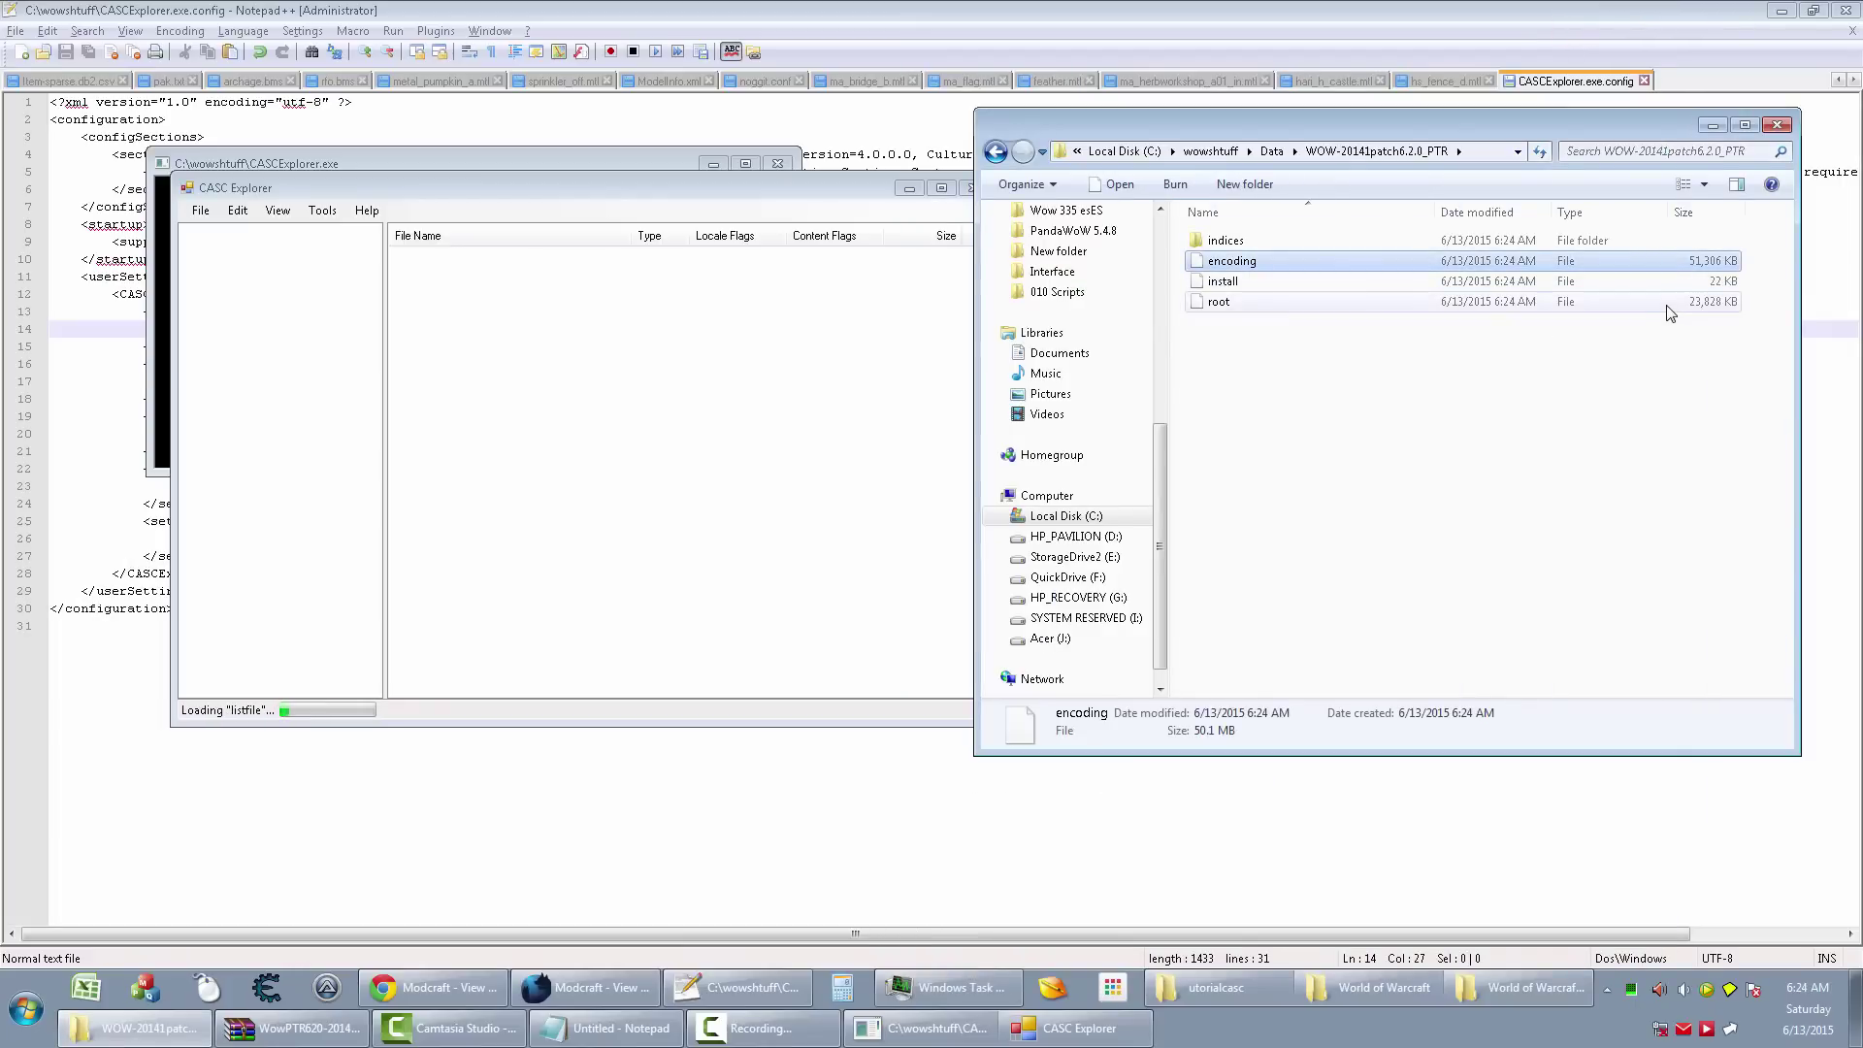
click(1667, 305)
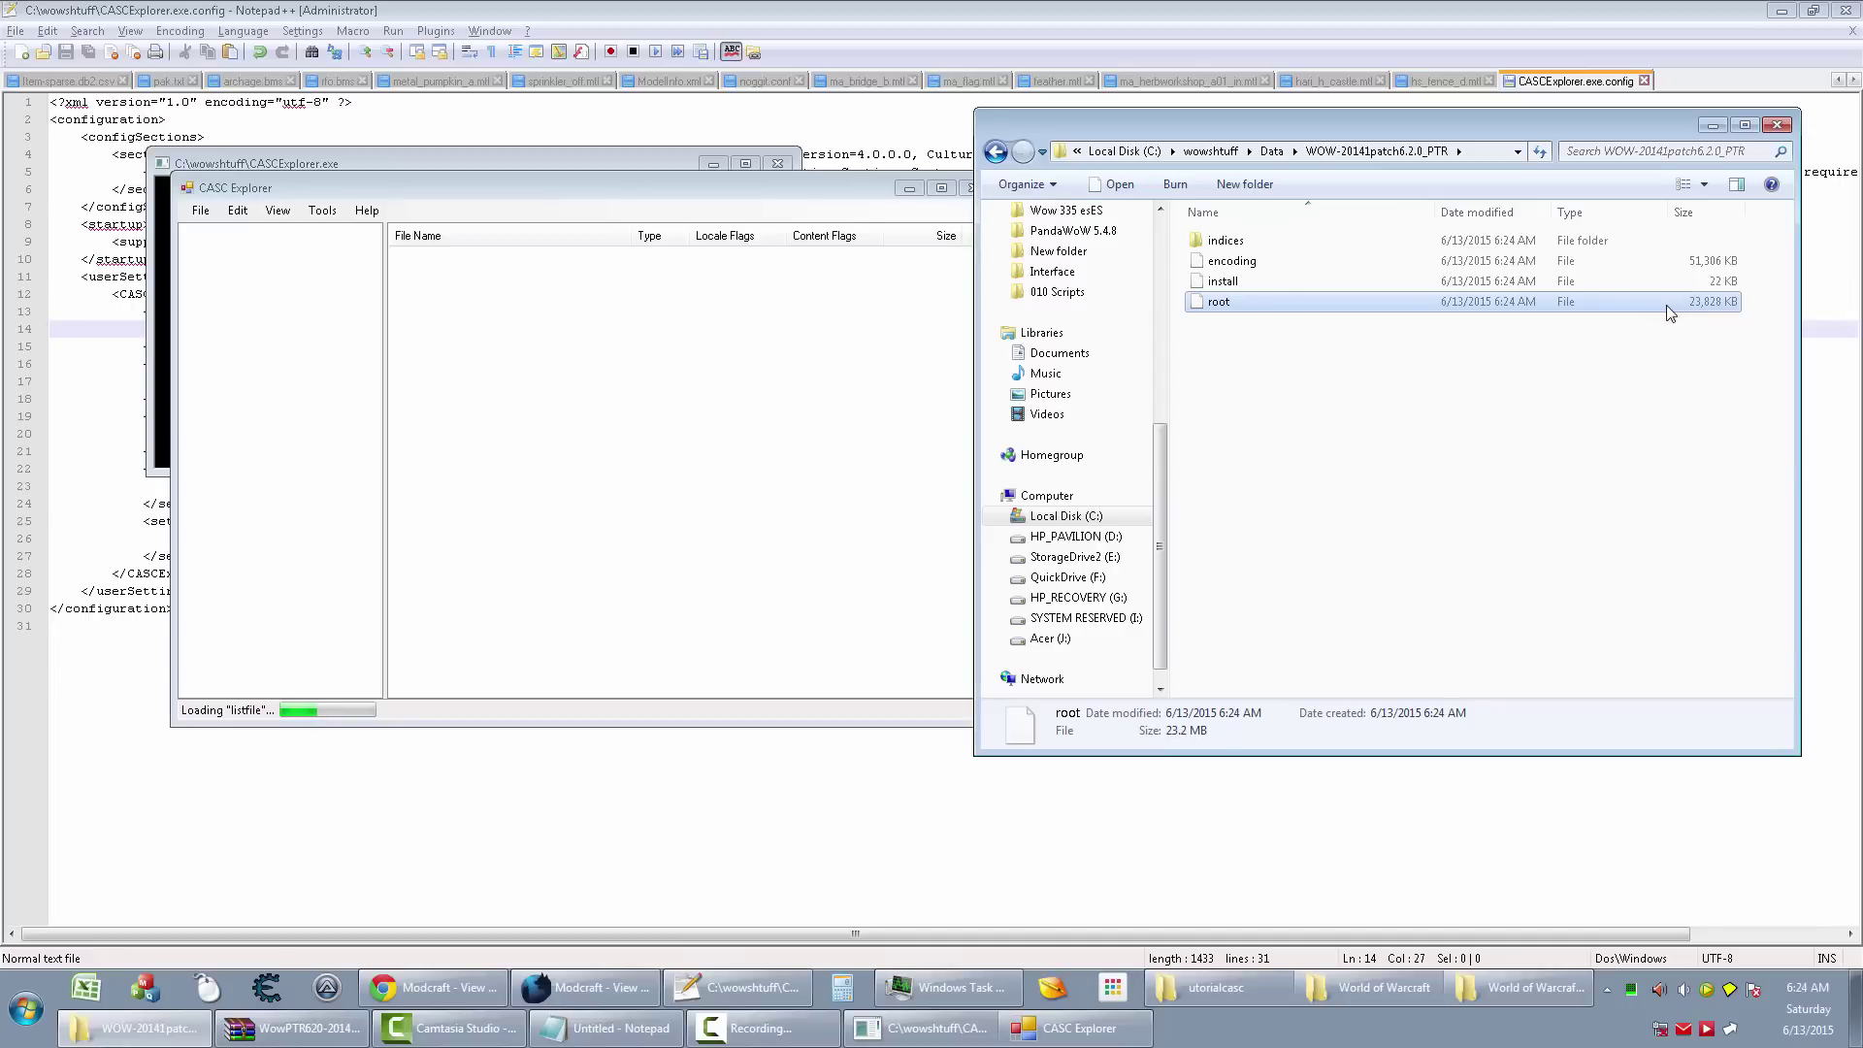
click(1382, 370)
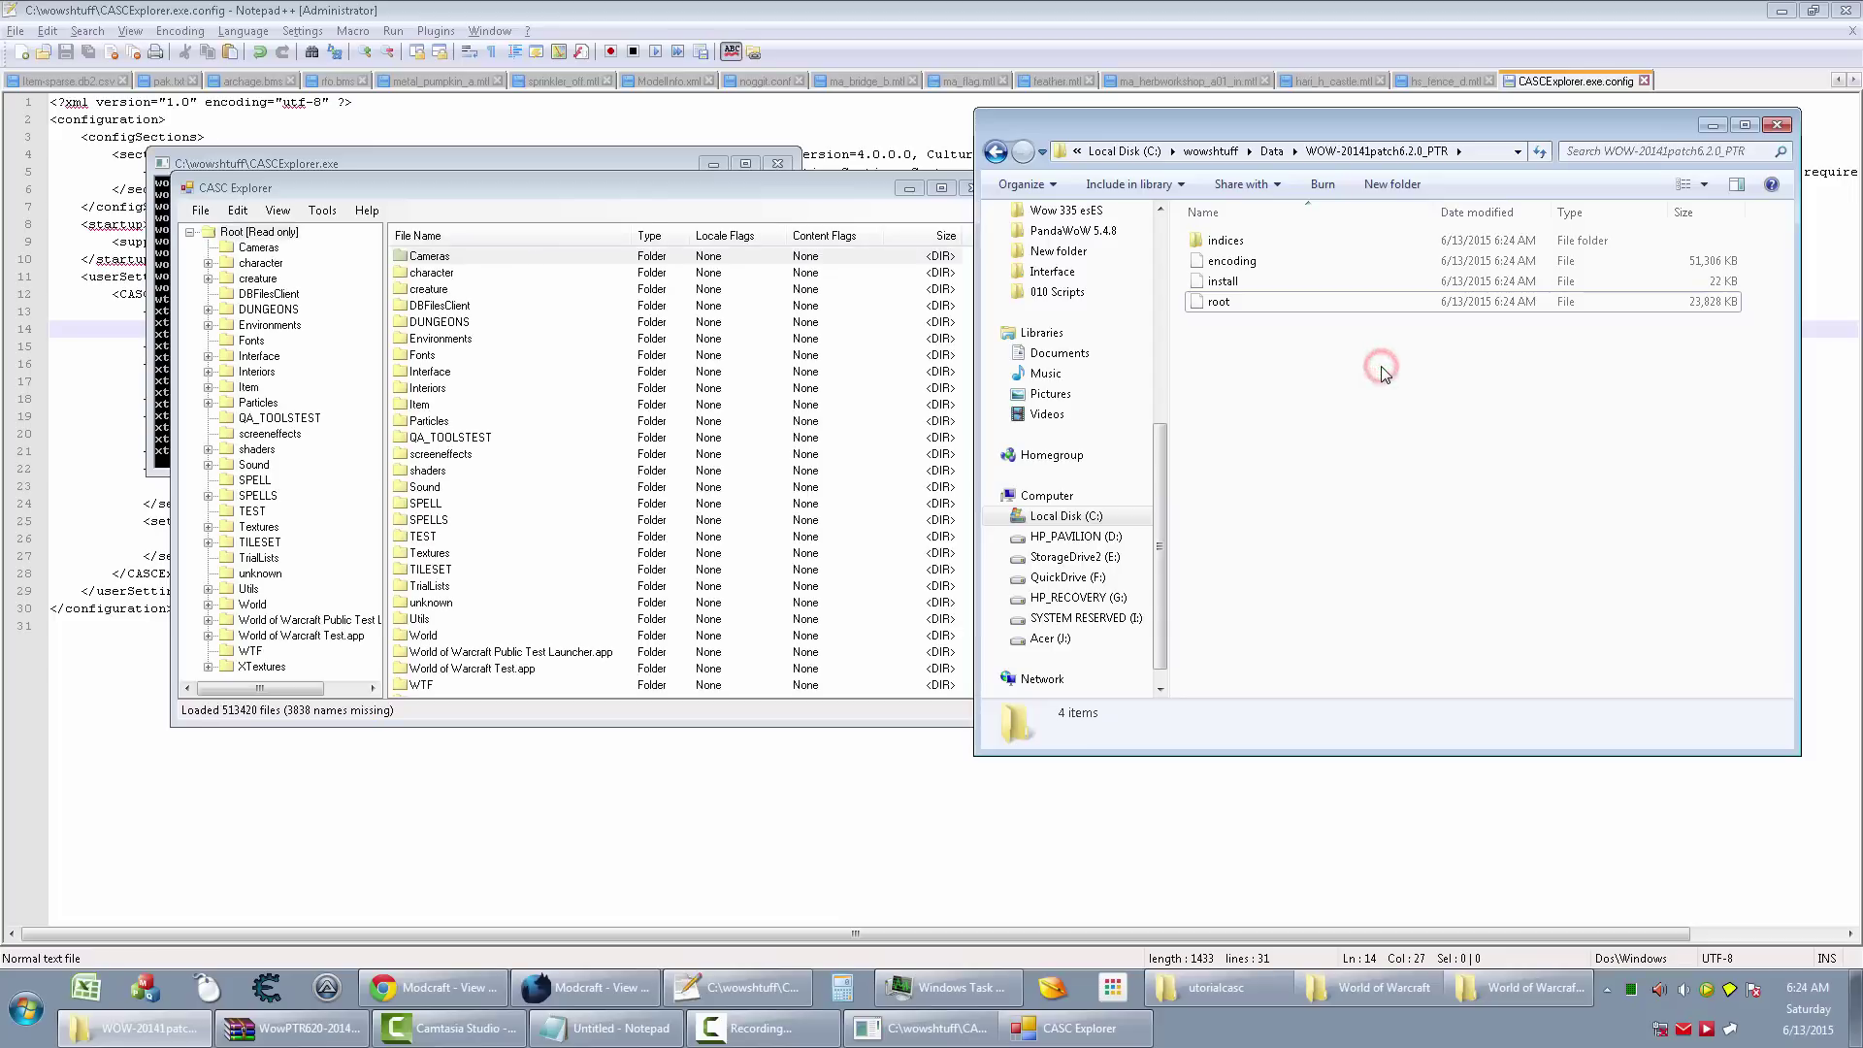
Compress the encoding, install and root files into WOW-20141patch6.2.0_PTR.rar, check its size, and delete the archive.
drag(1385, 374, 1208, 254)
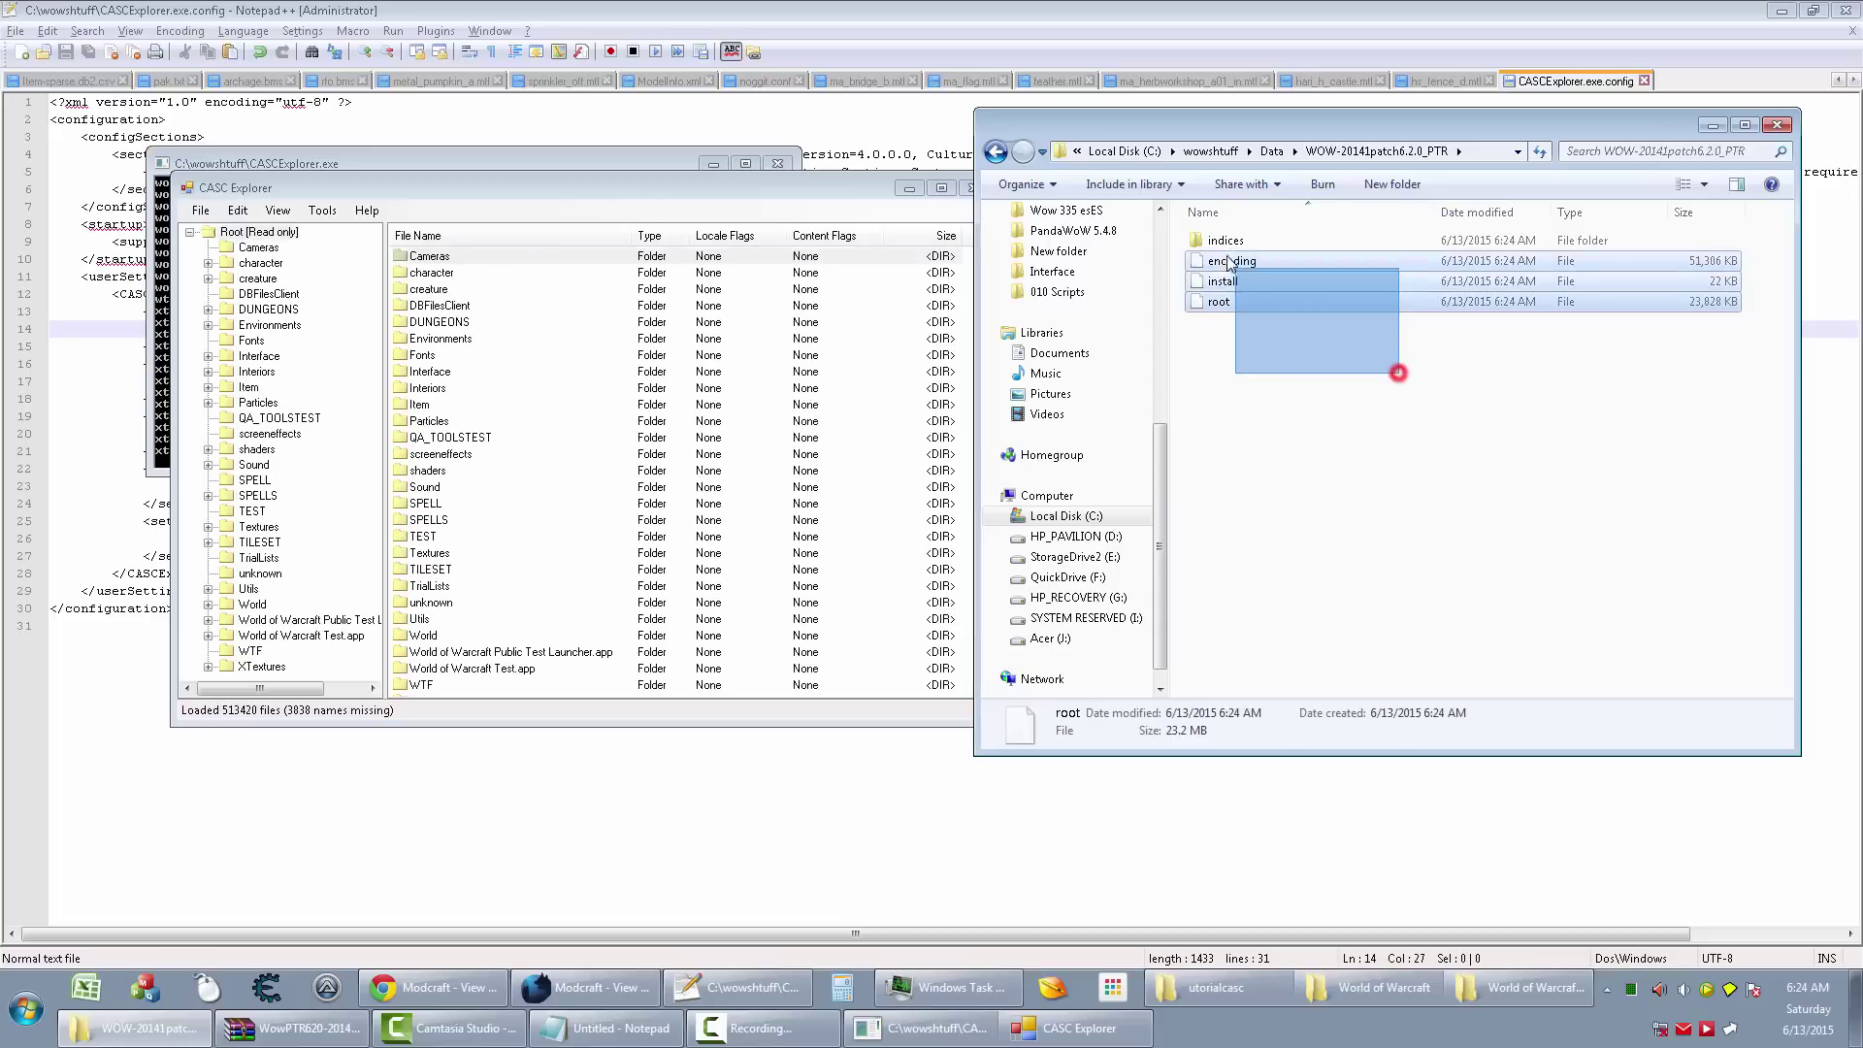
right_click(1220, 258)
click(1321, 402)
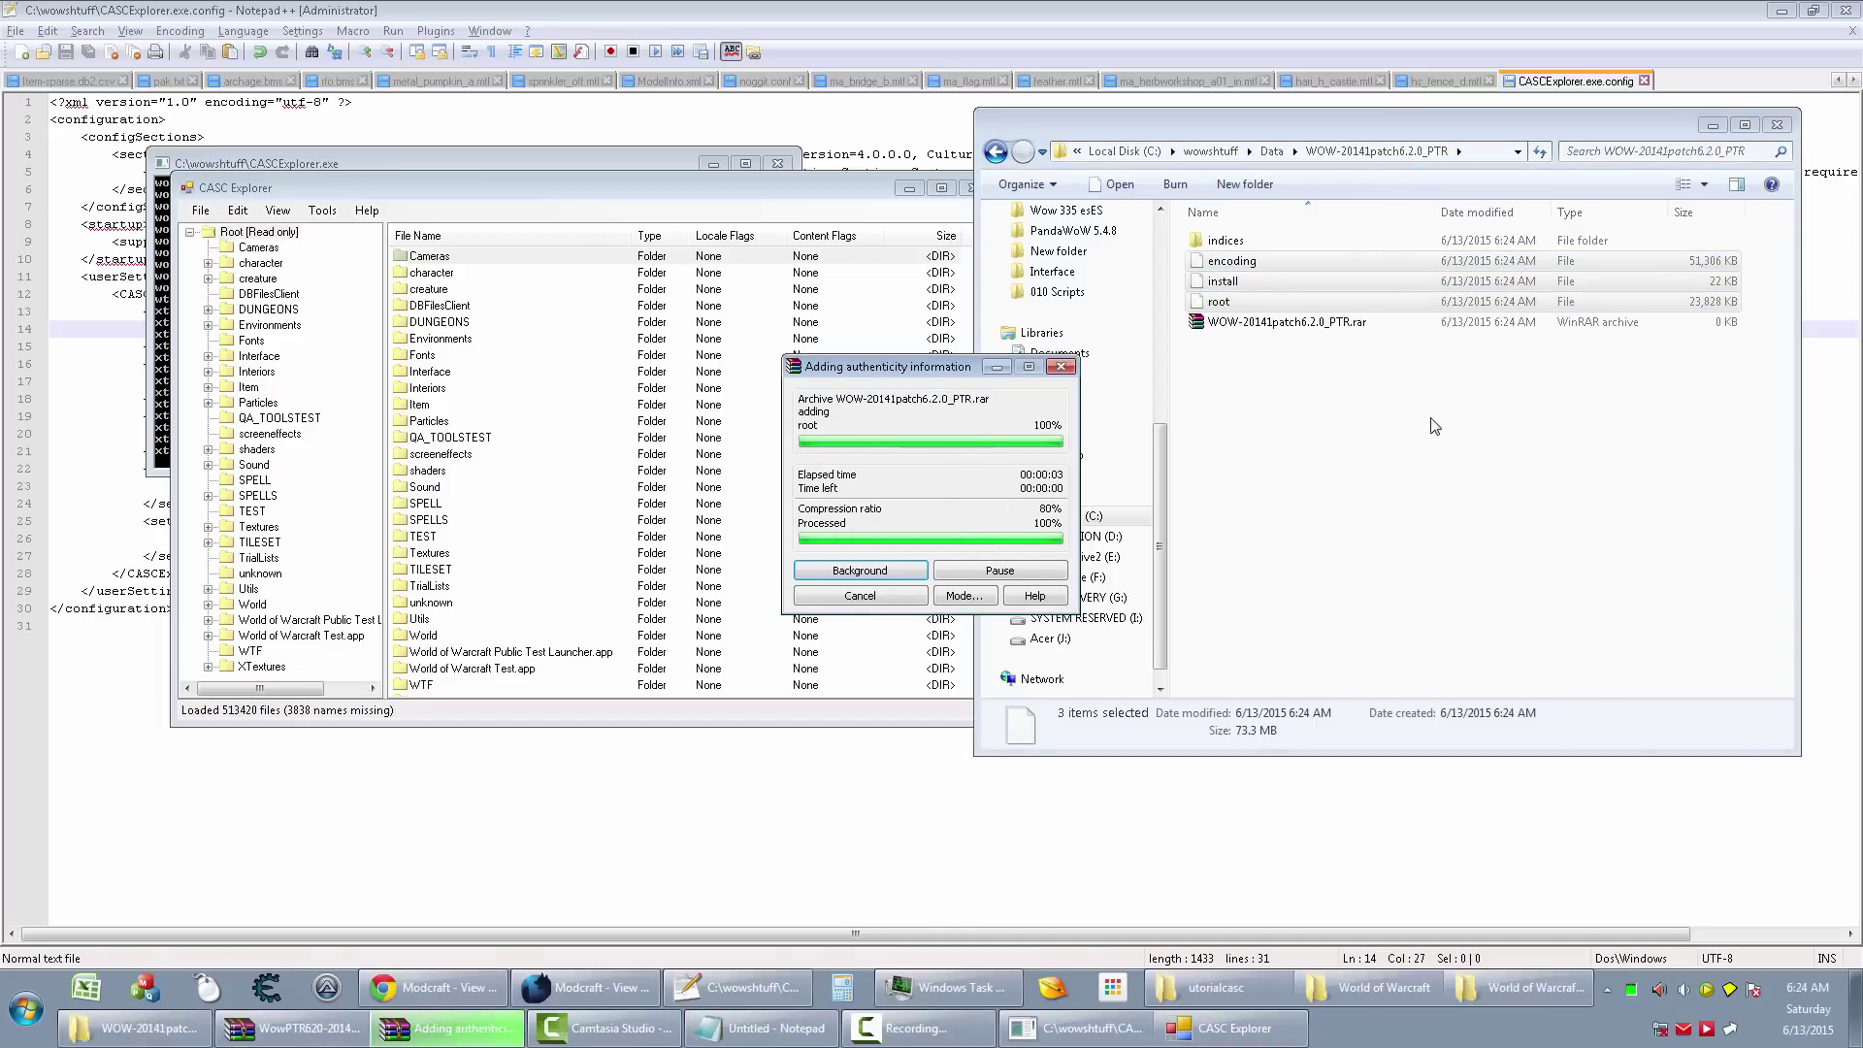
click(1490, 329)
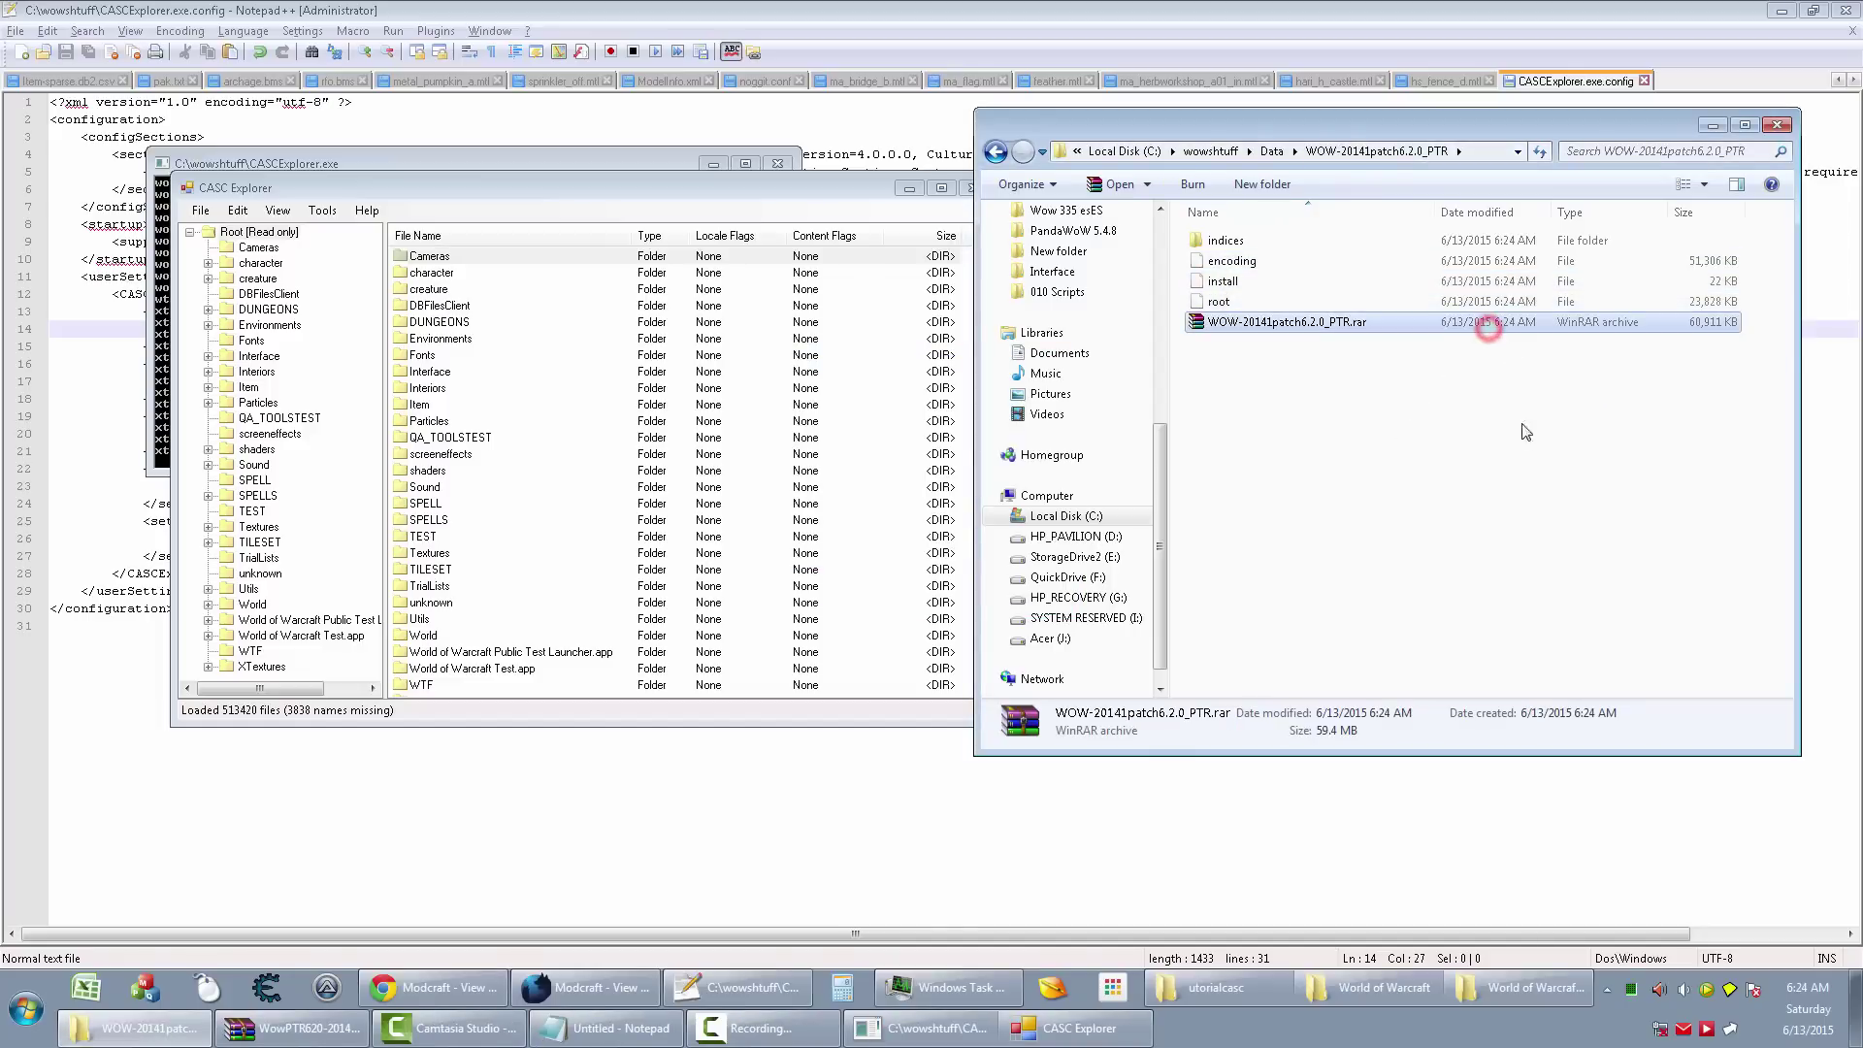
key(Delete)
key(Return)
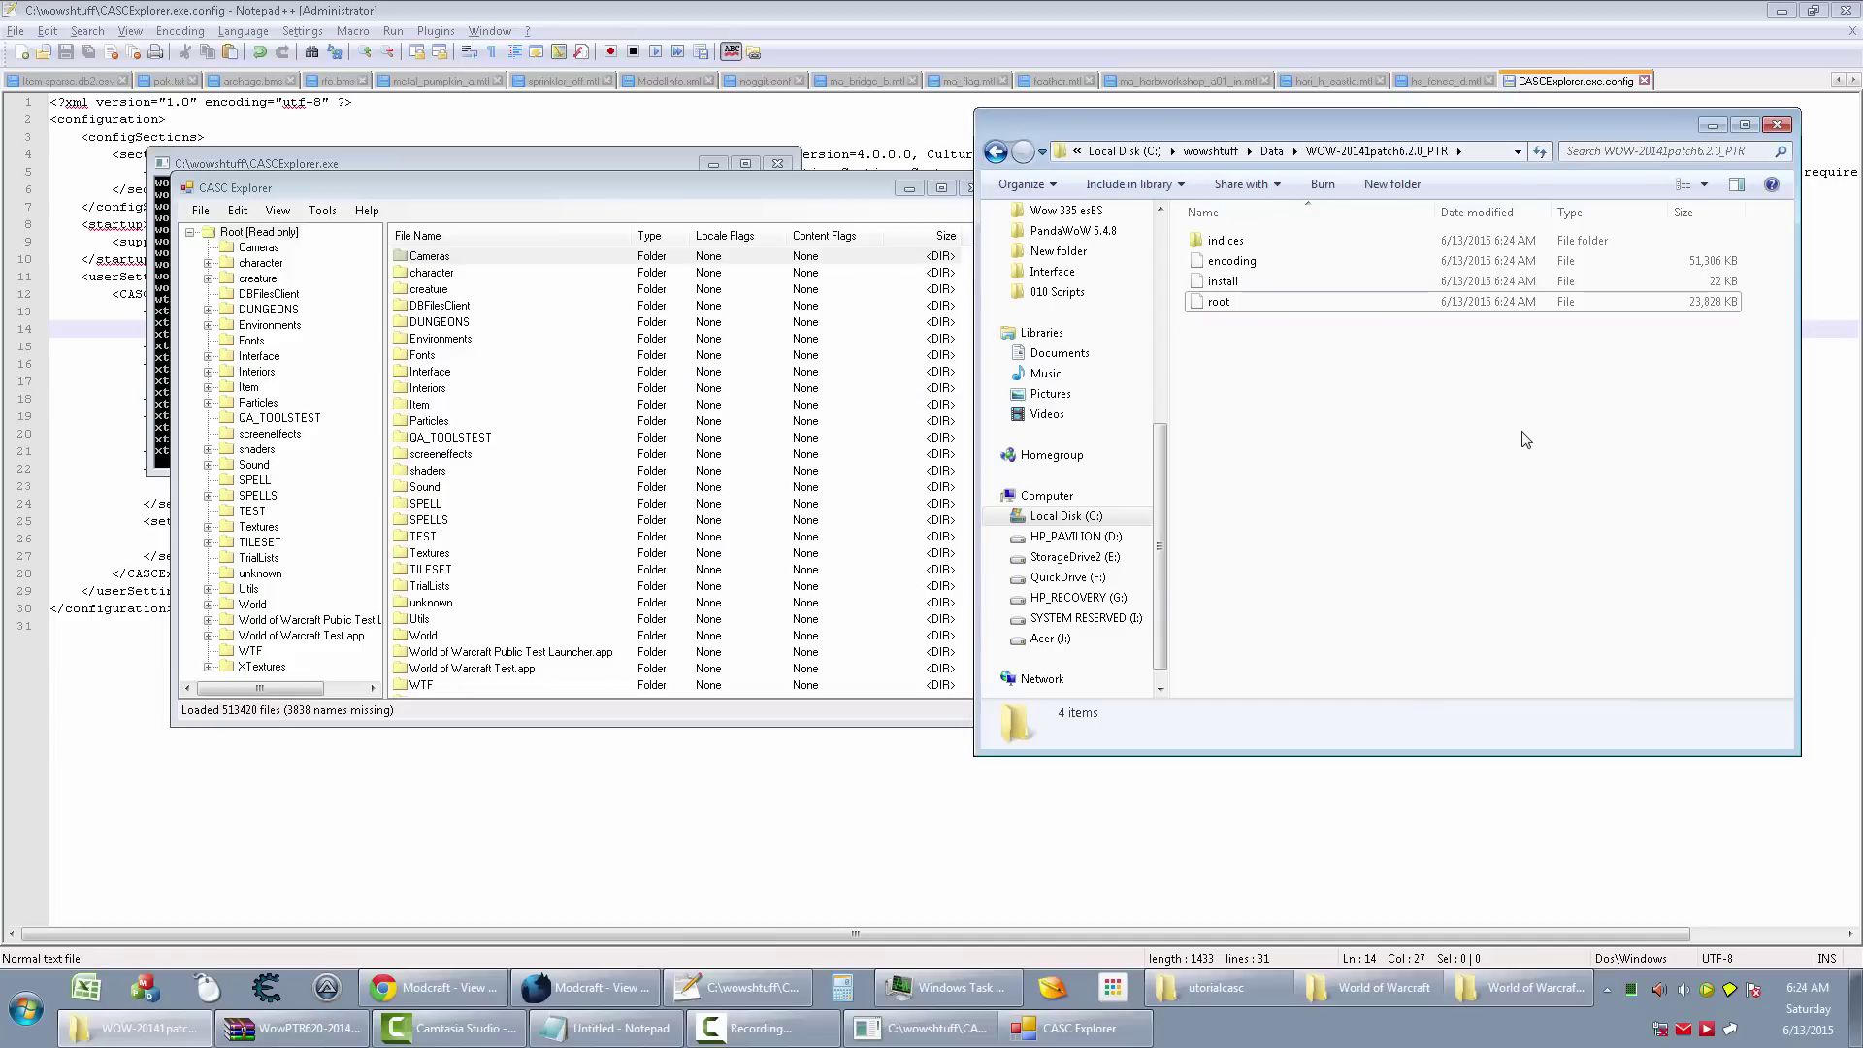
Return to the wowshtuff folder in Explorer and close CASC Explorer.
click(1271, 150)
click(1286, 151)
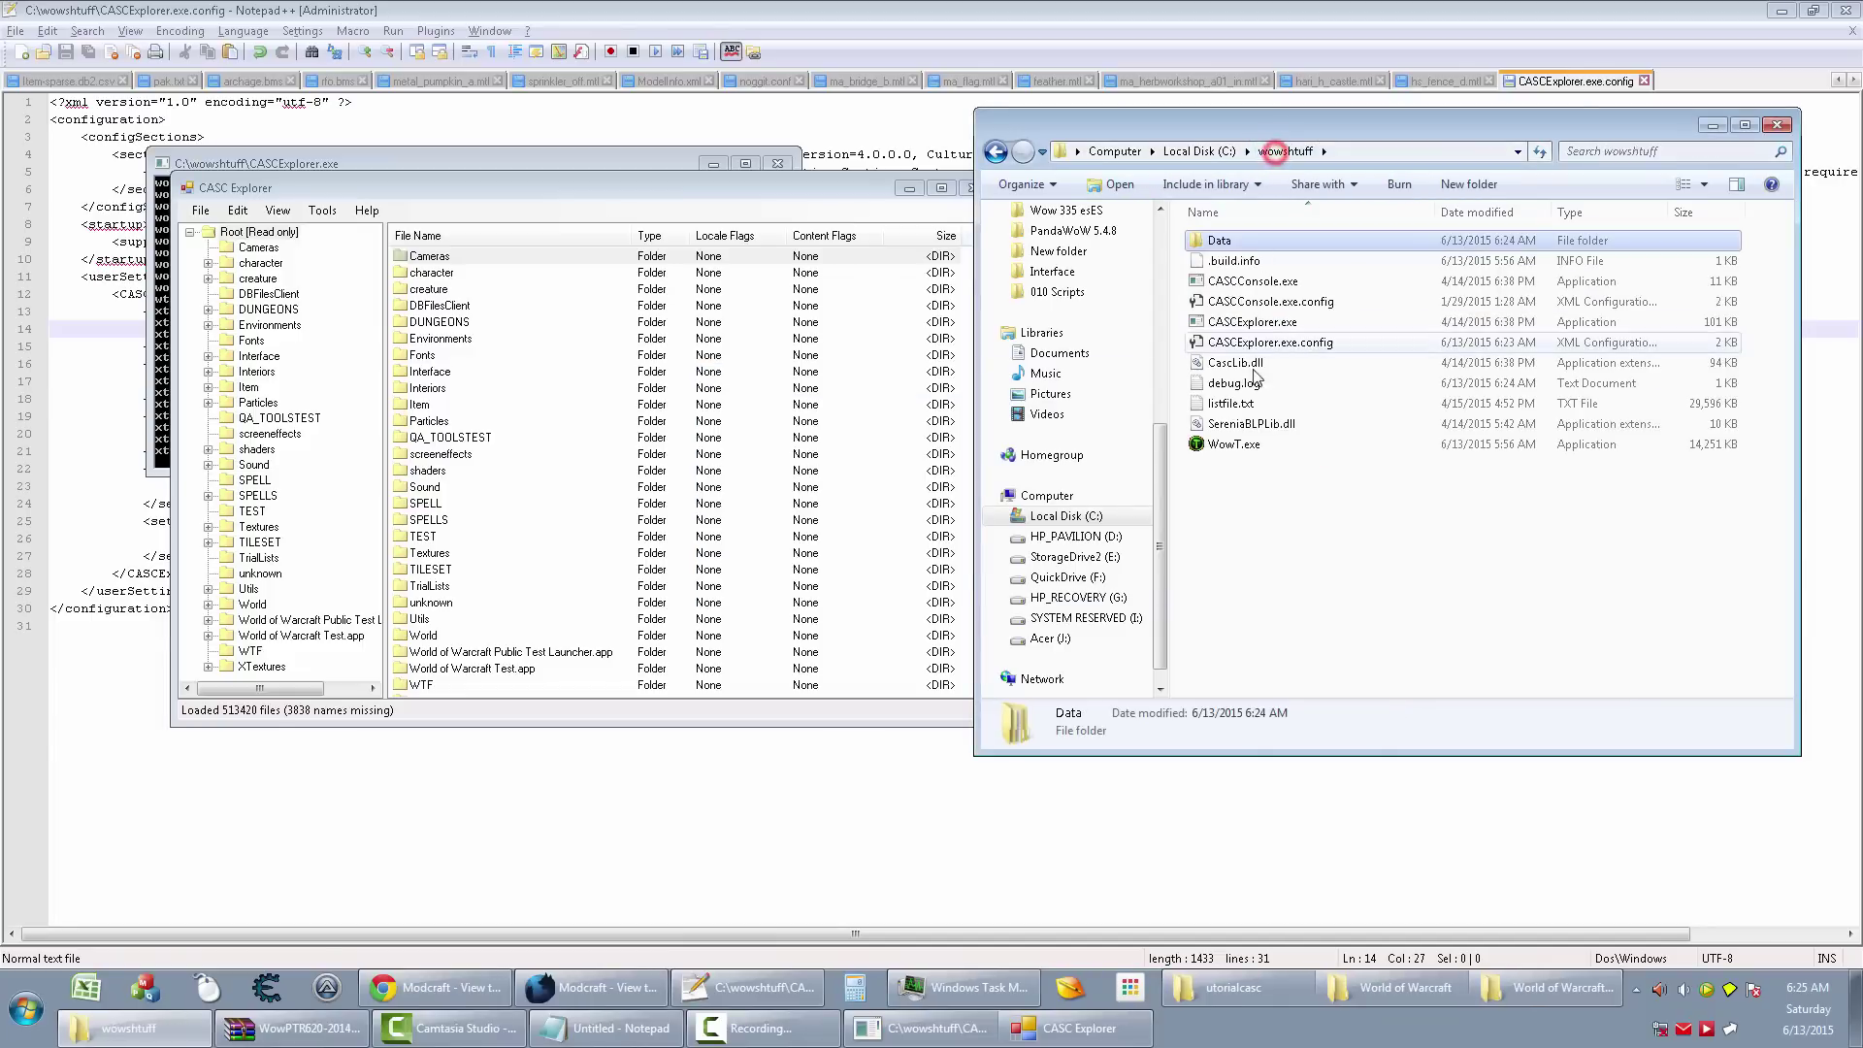
click(550, 535)
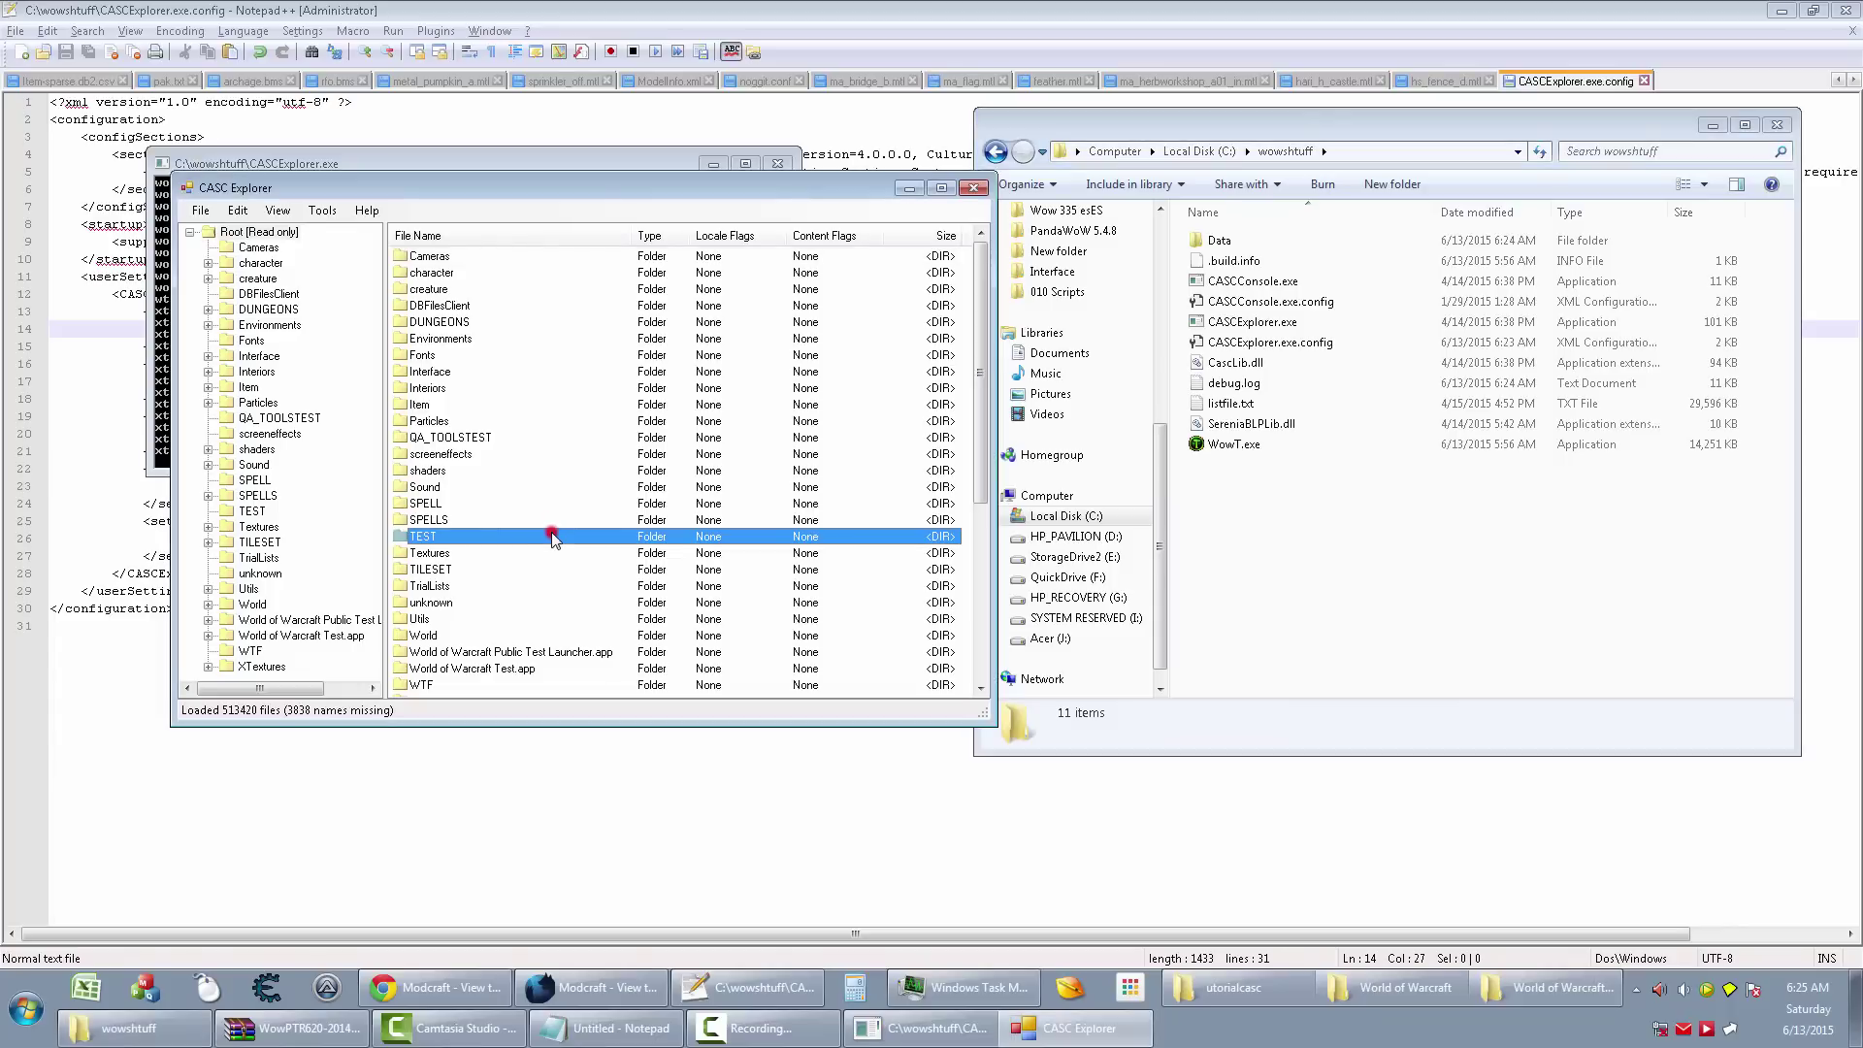
click(536, 355)
click(974, 187)
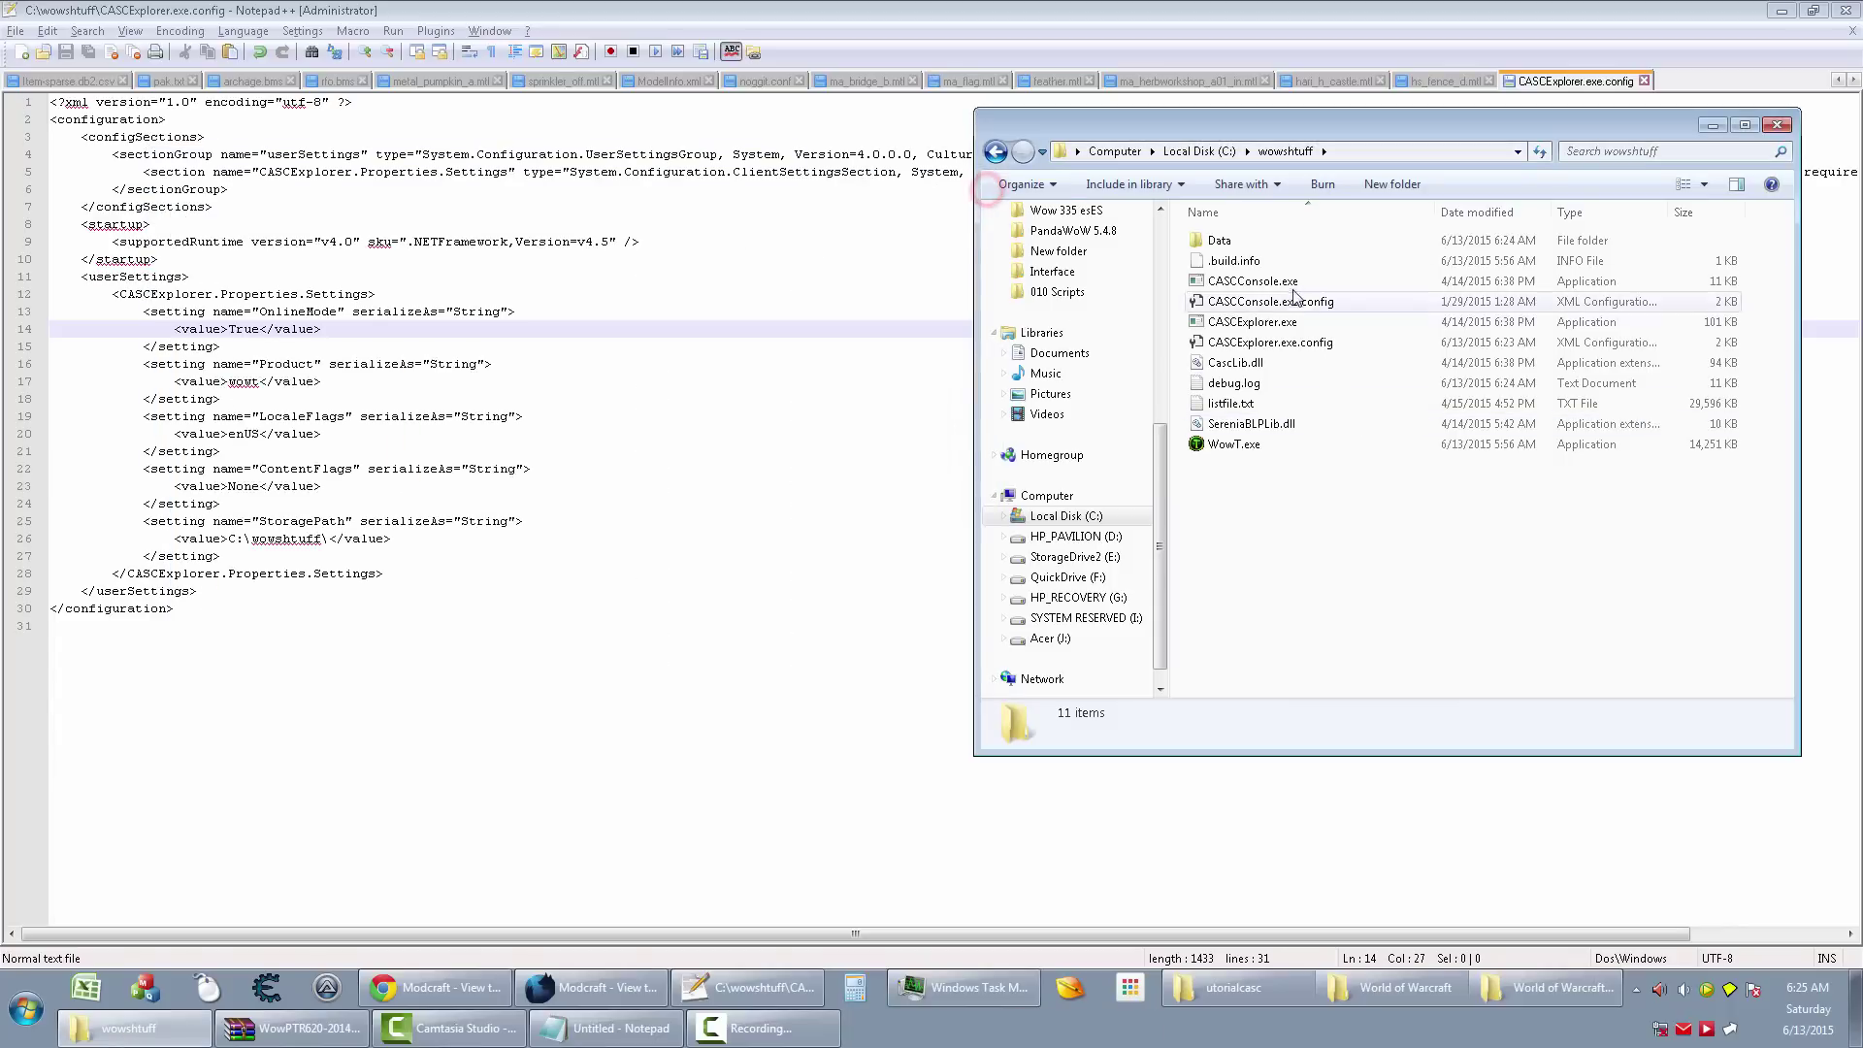
Launch CASCExplorer.exe from the wowshtuff folder and load the WOW-20141patch6.2.0_PTR build.
click(1252, 404)
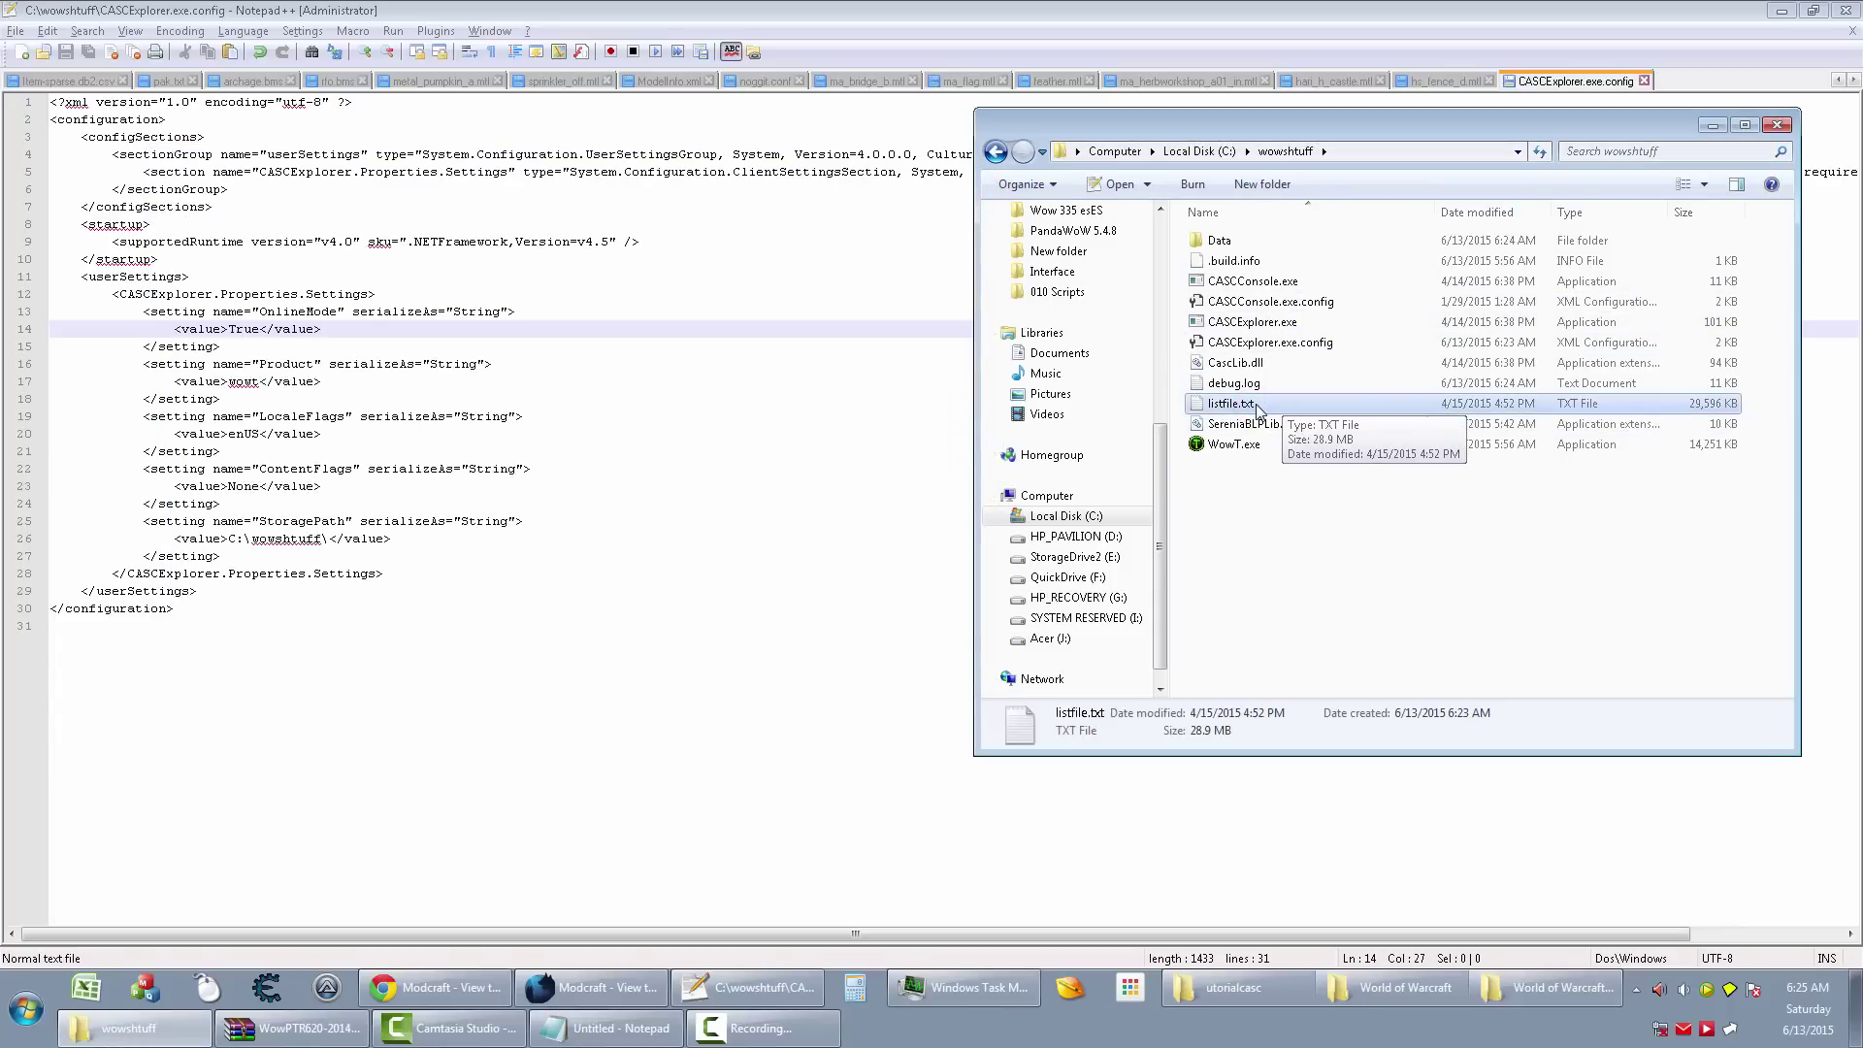
double_click(1288, 328)
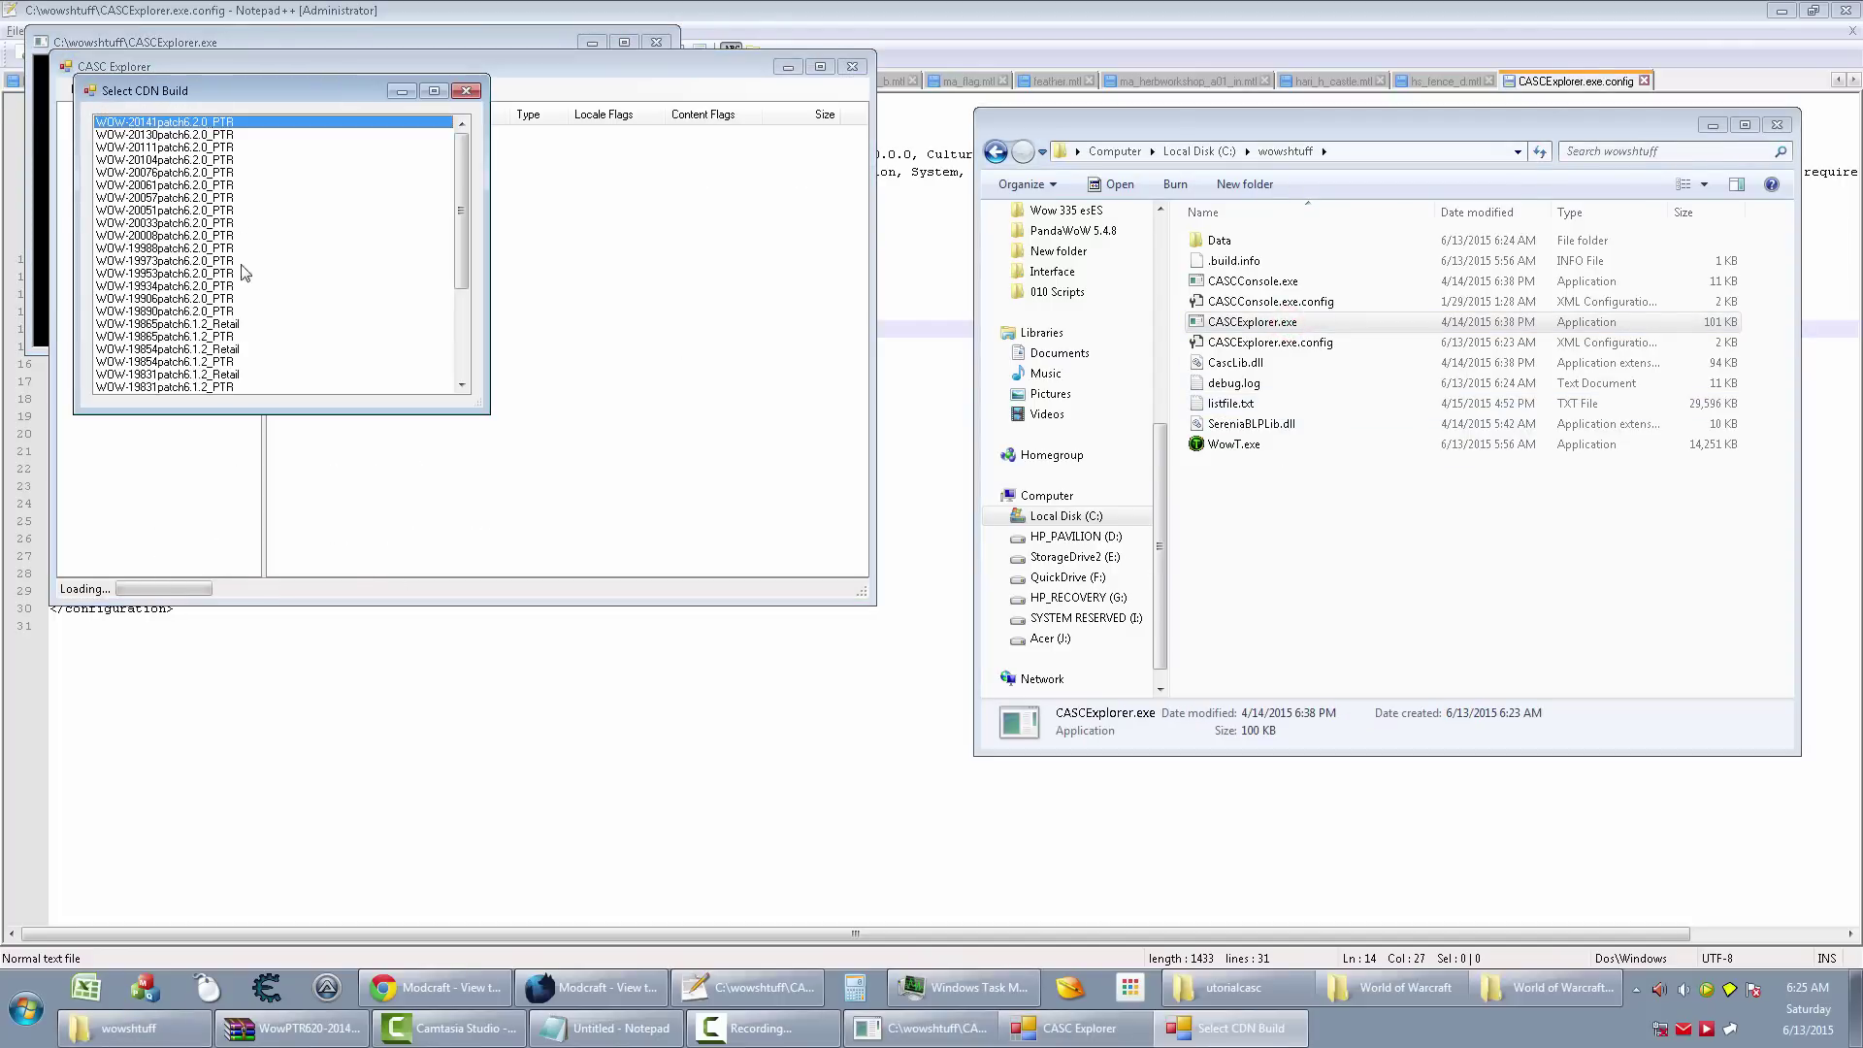
double_click(264, 125)
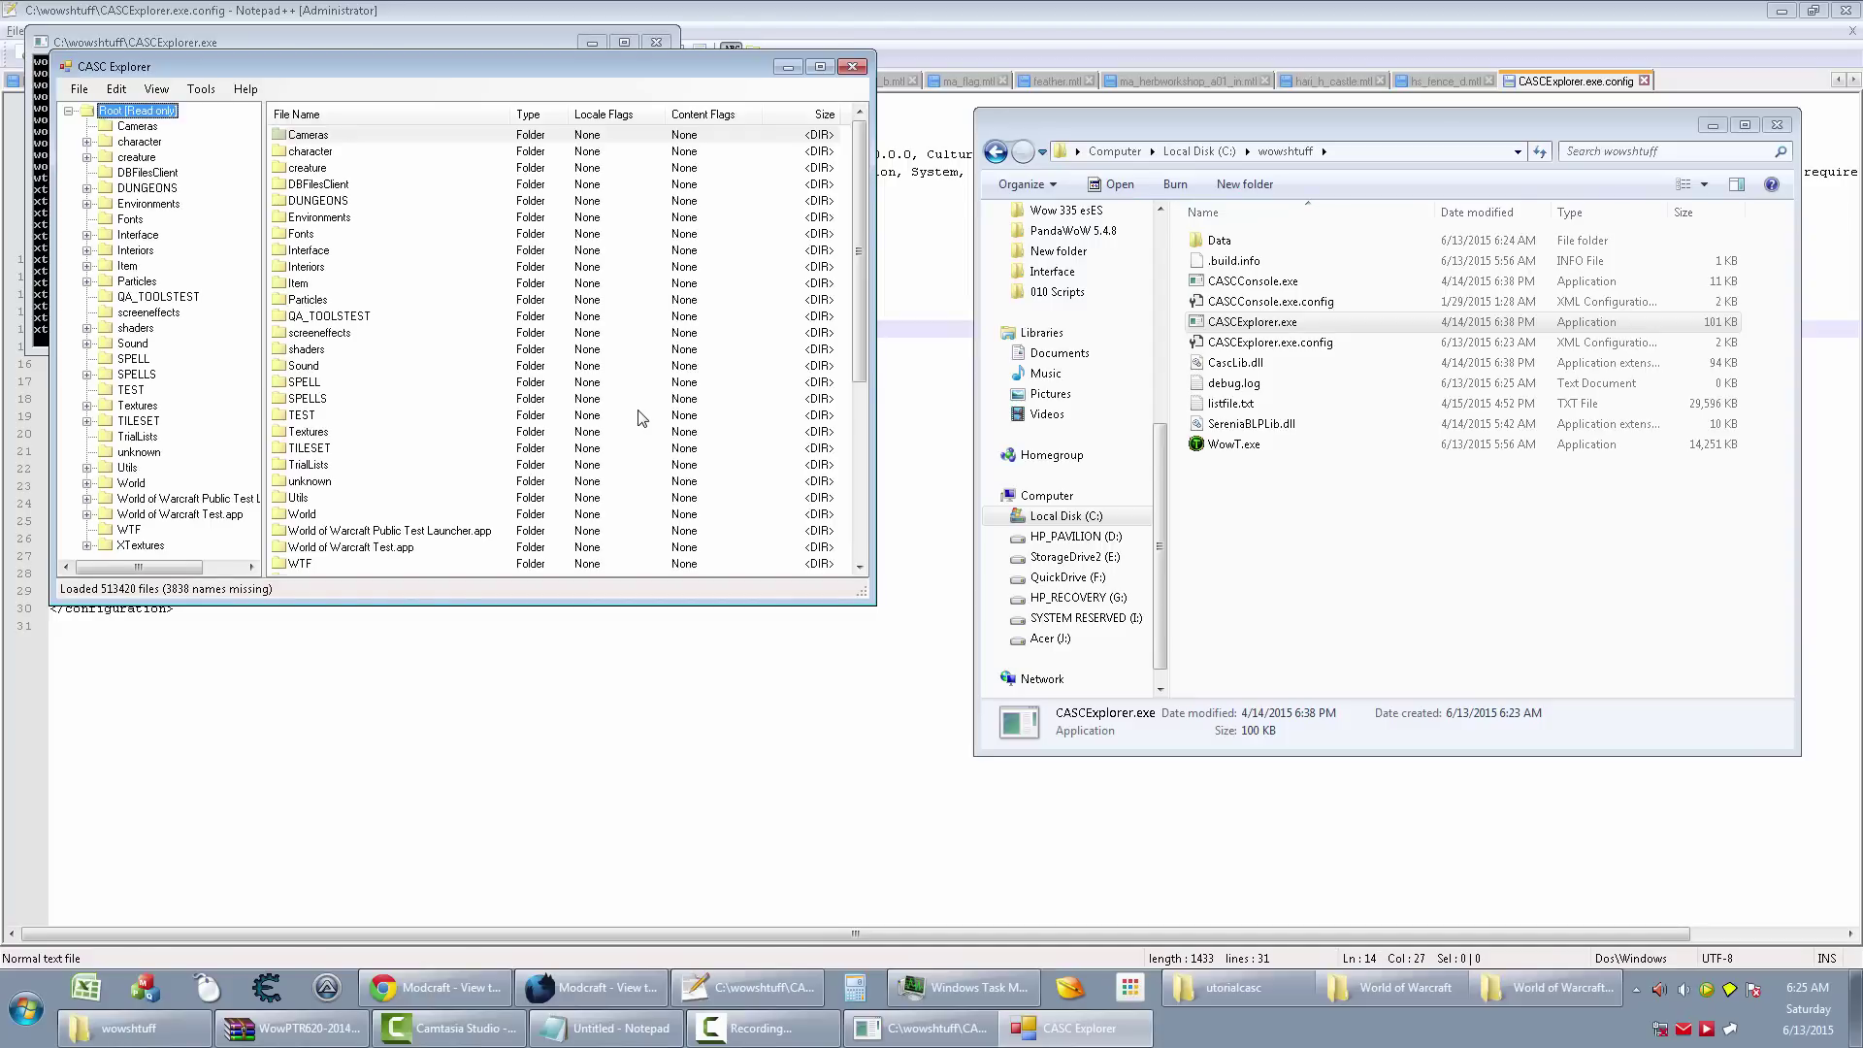
Open the World\Maps folder in CASC Explorer and collapse the Maps branch in the folder tree.
click(325, 515)
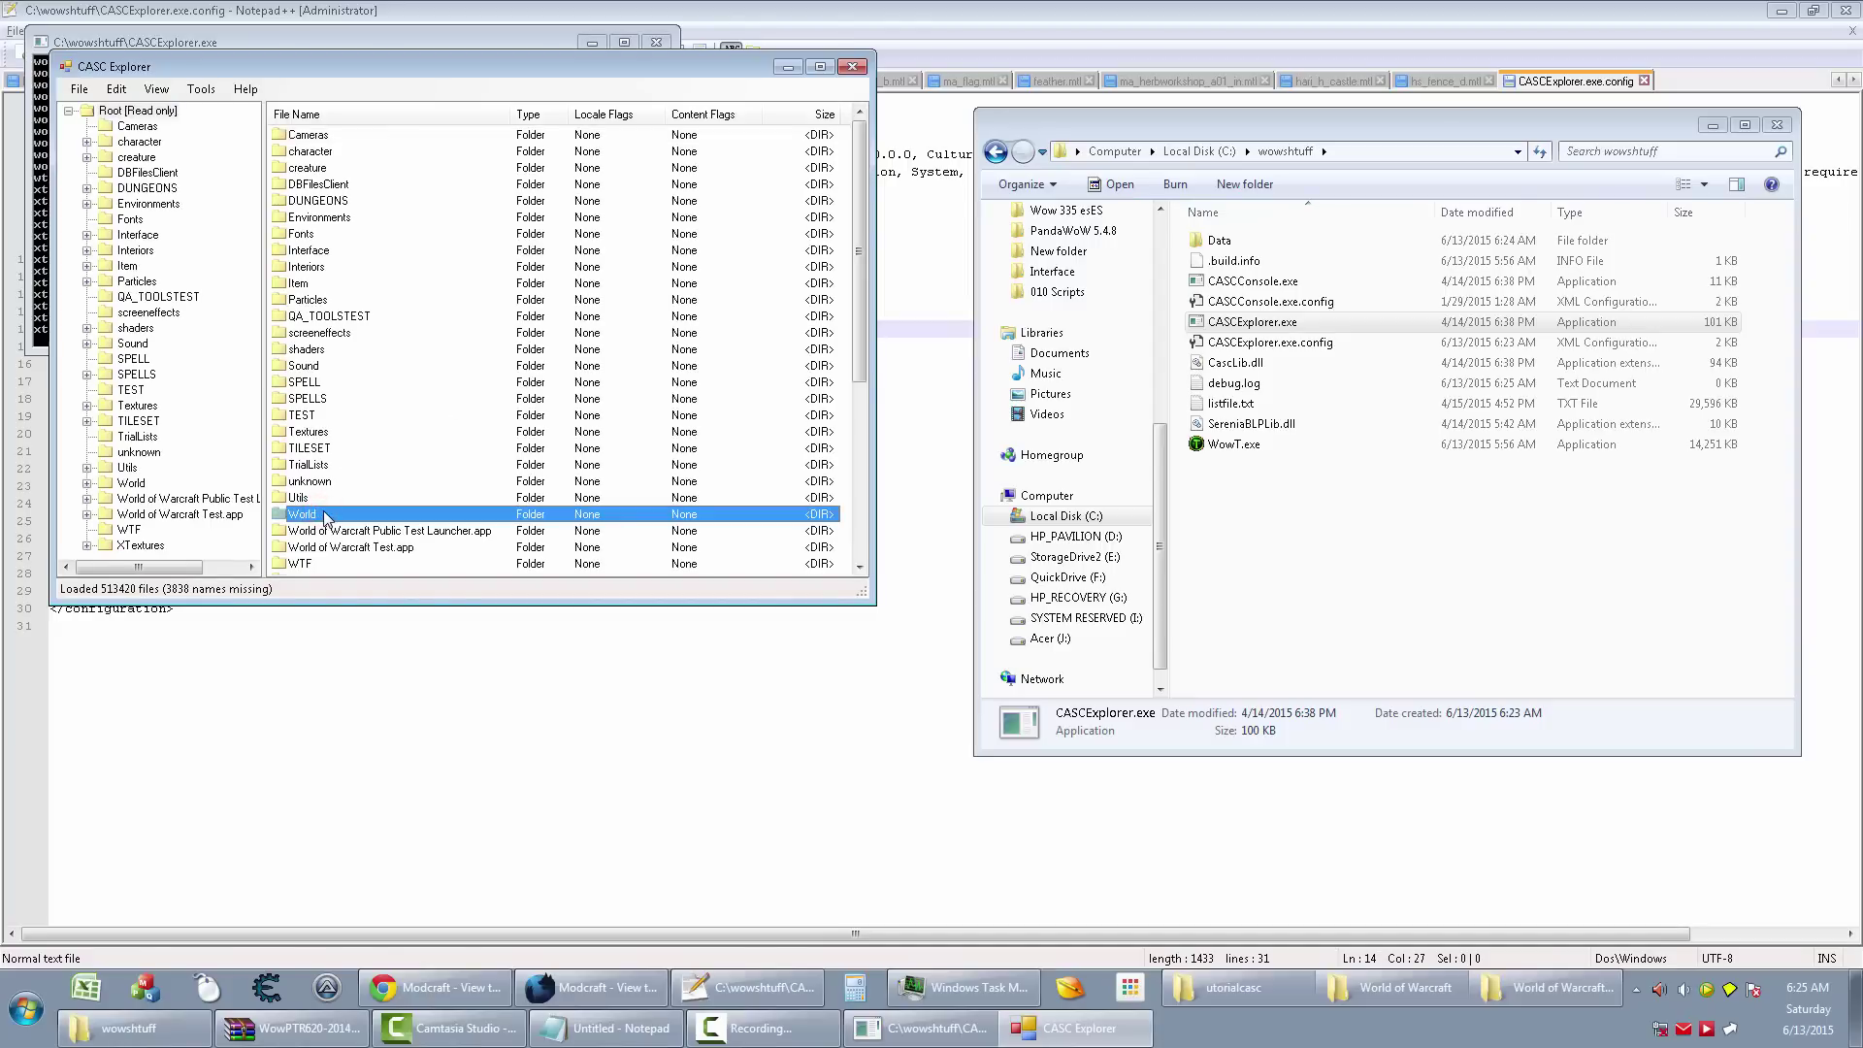
drag(1325, 557, 1213, 221)
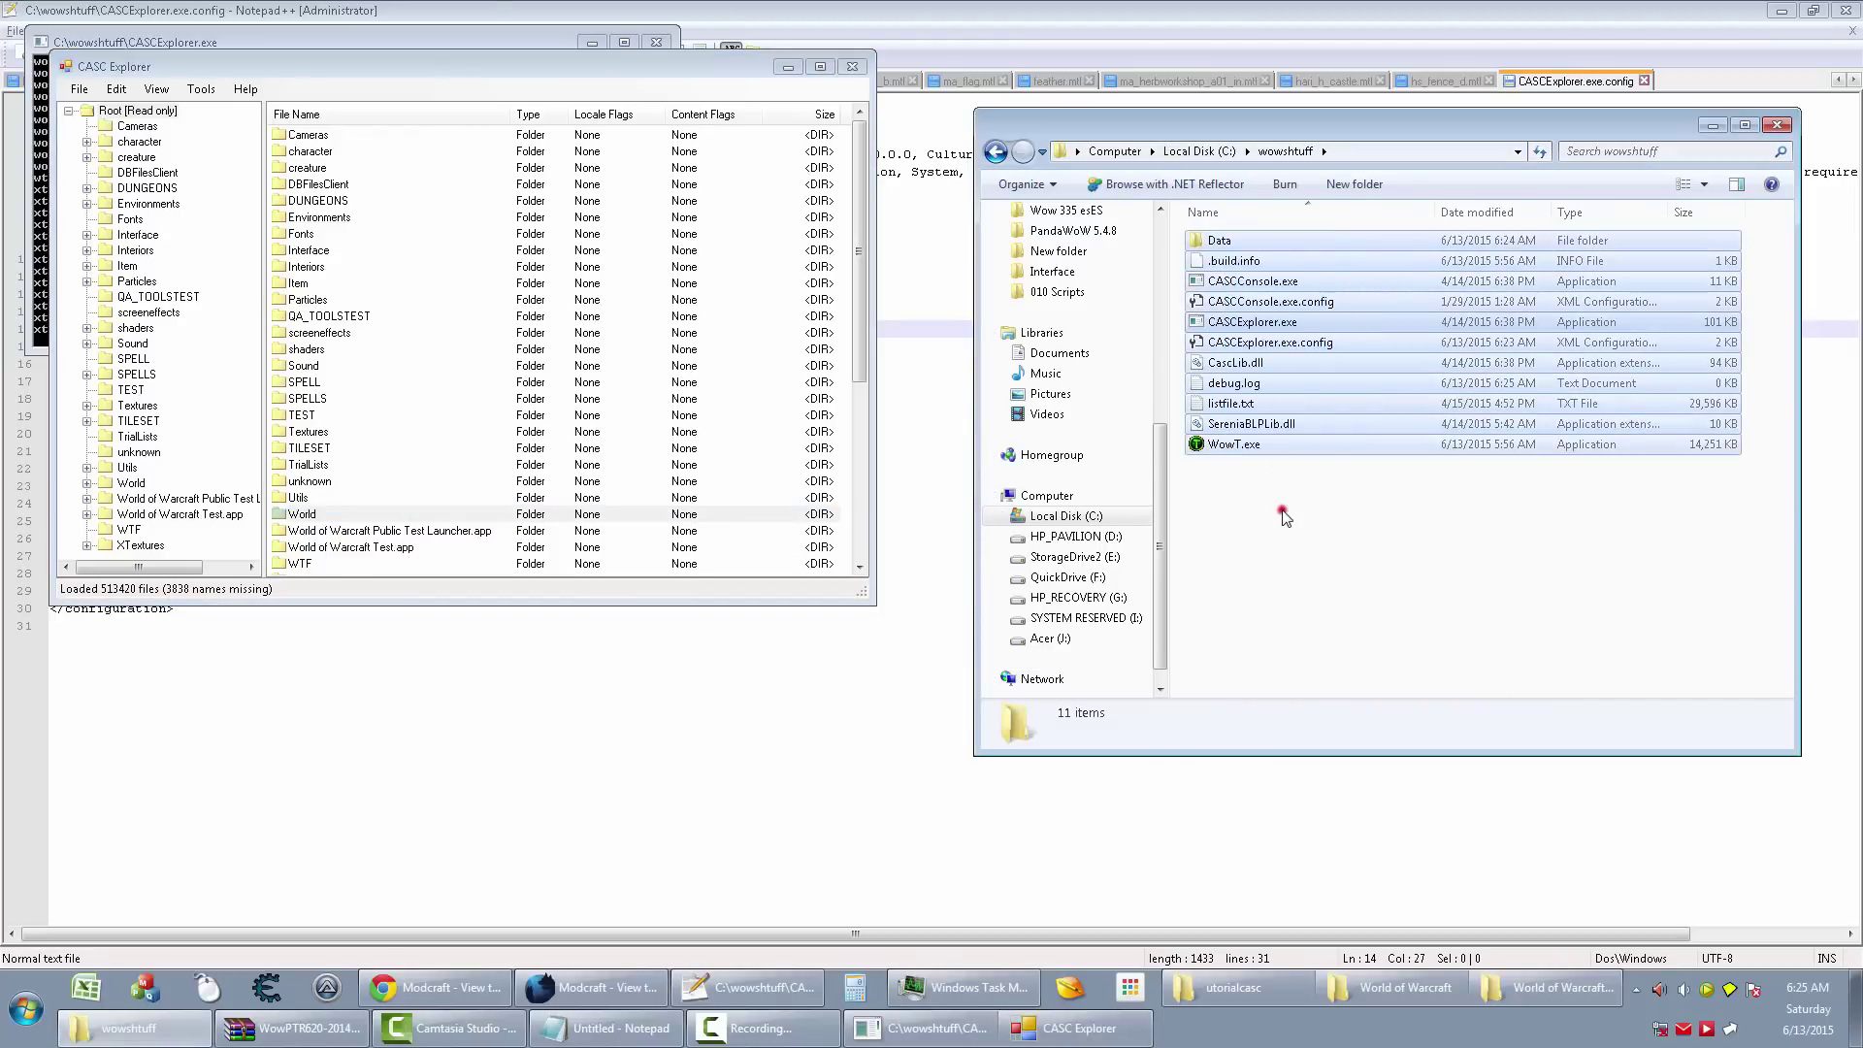
click(1283, 514)
double_click(327, 514)
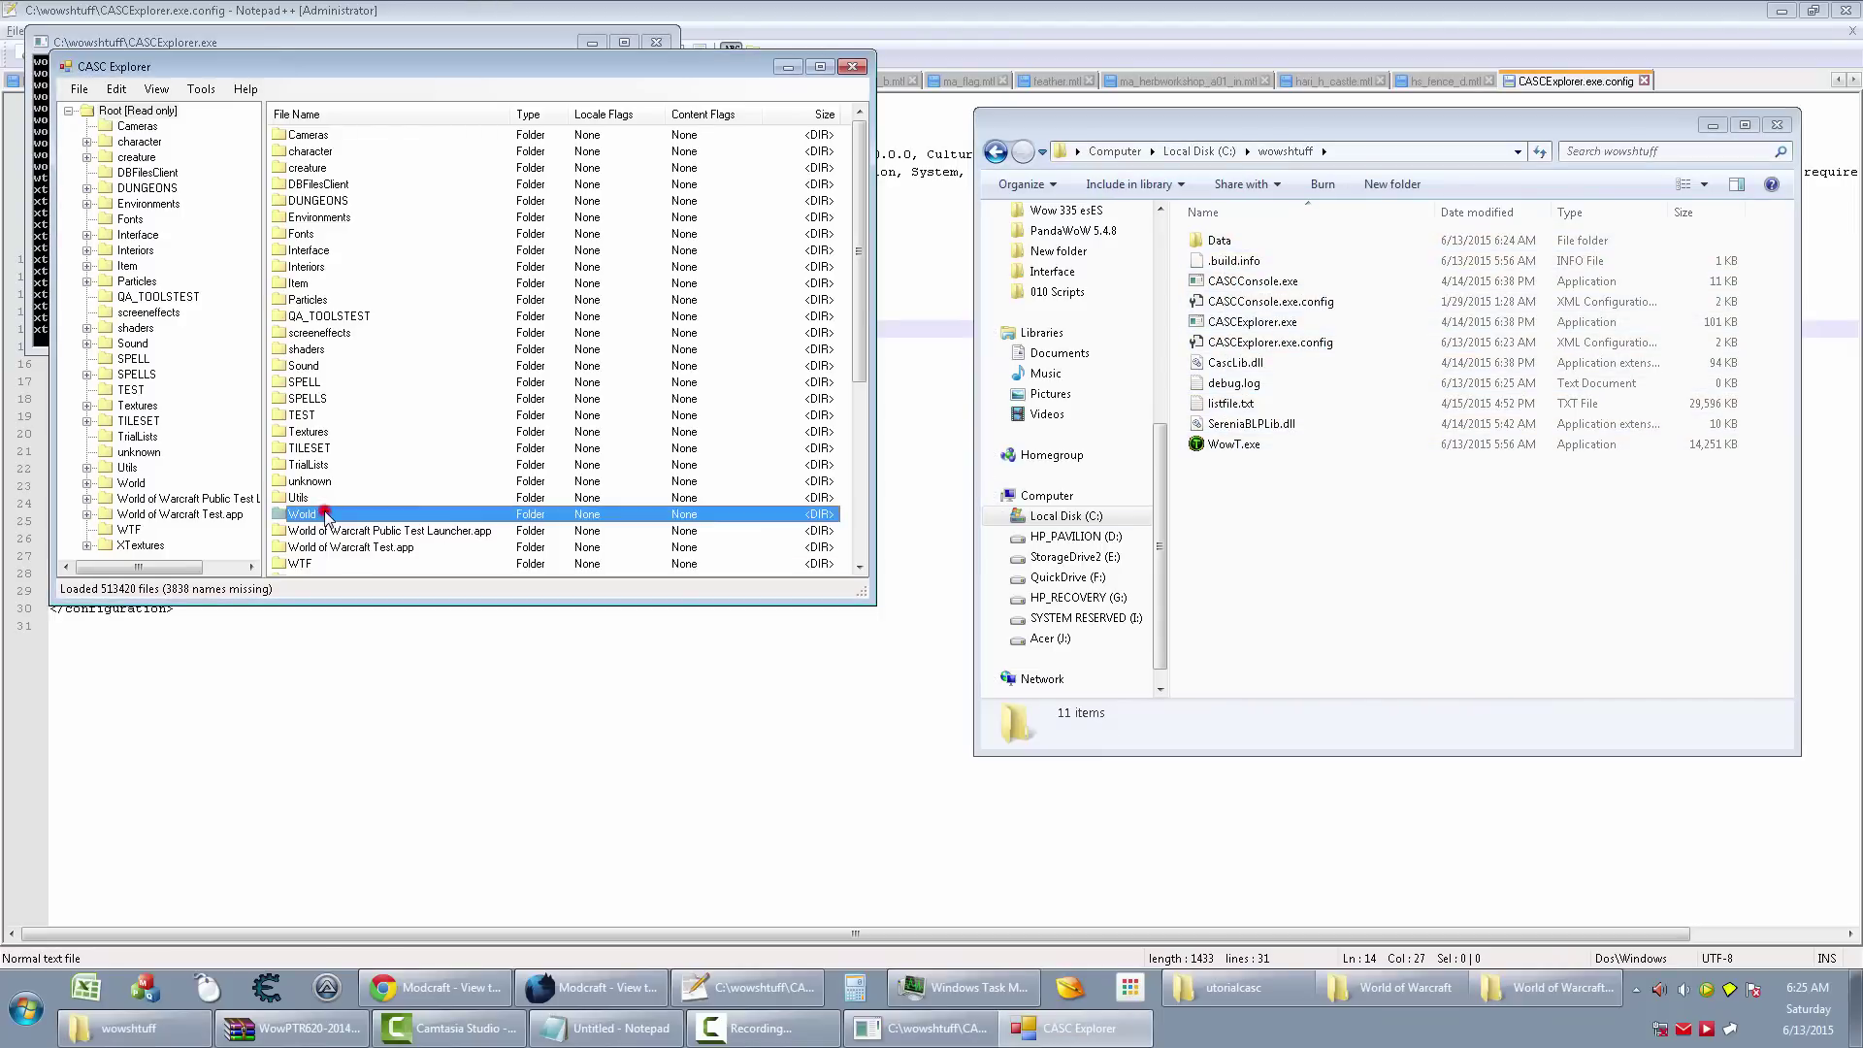
click(330, 465)
double_click(330, 466)
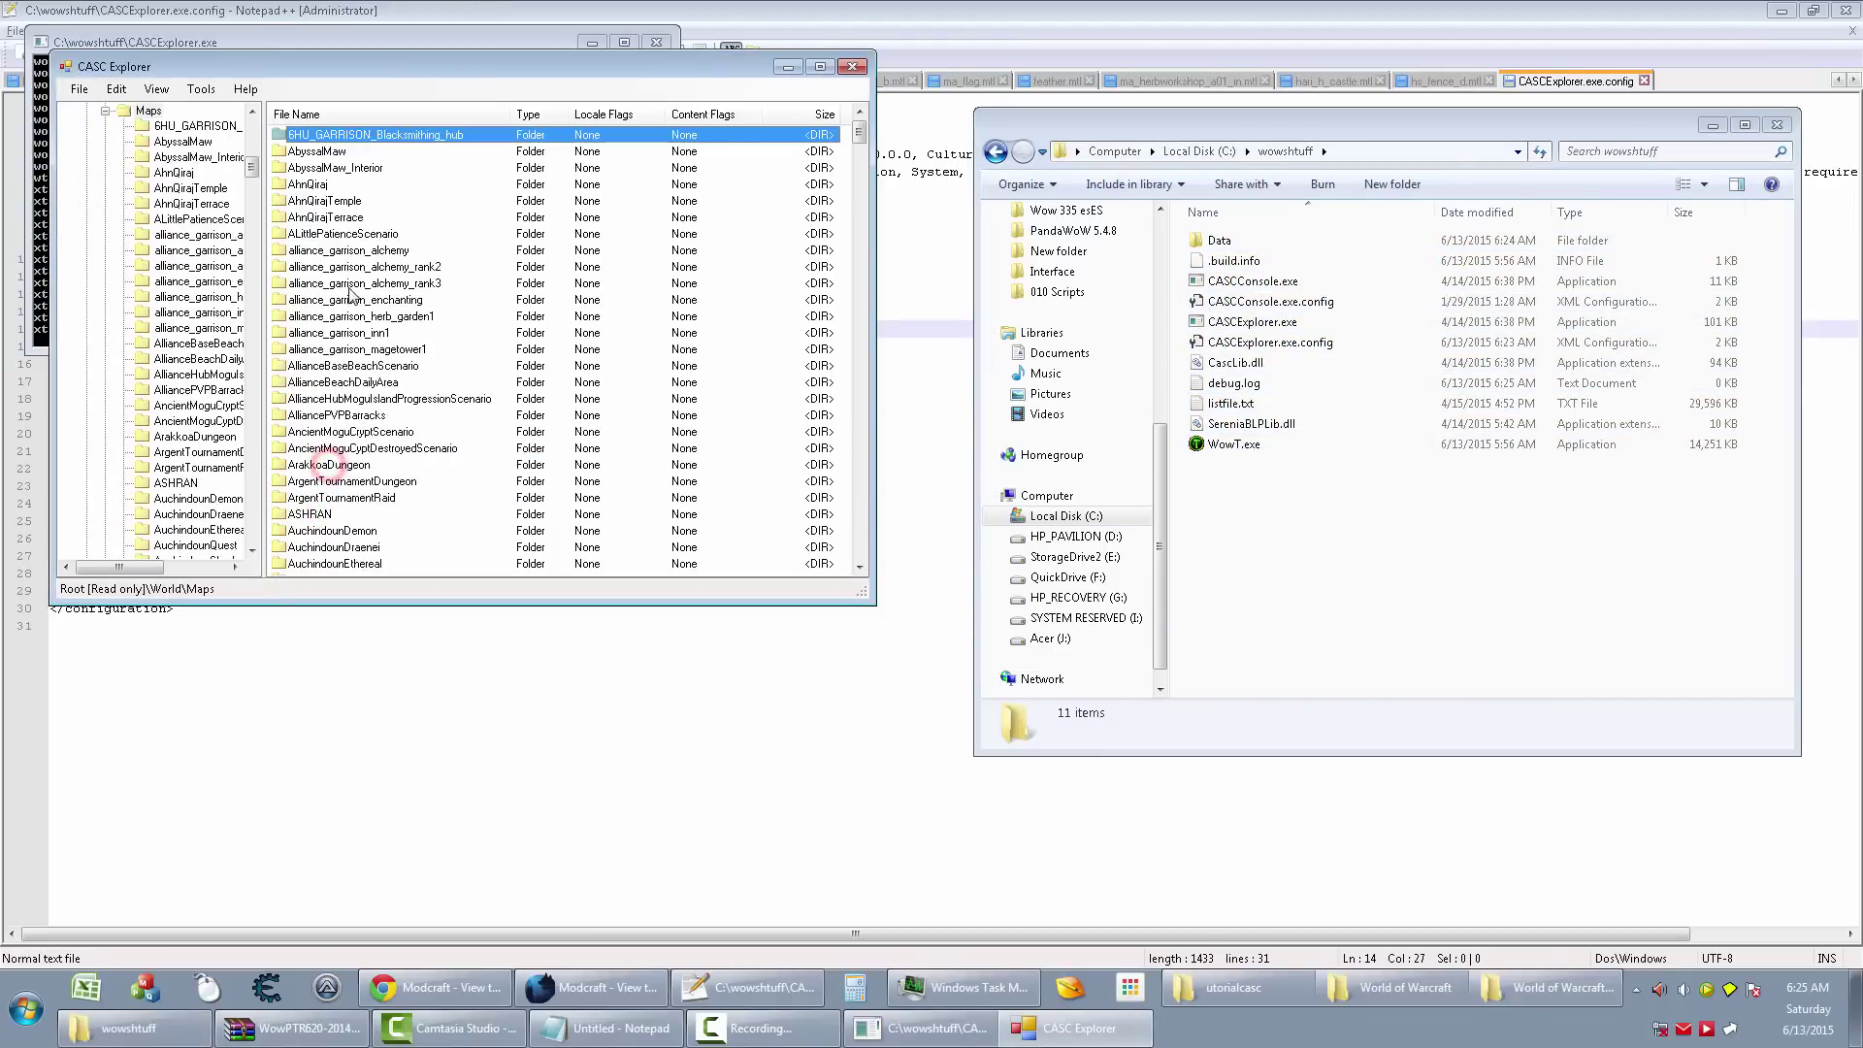
click(105, 113)
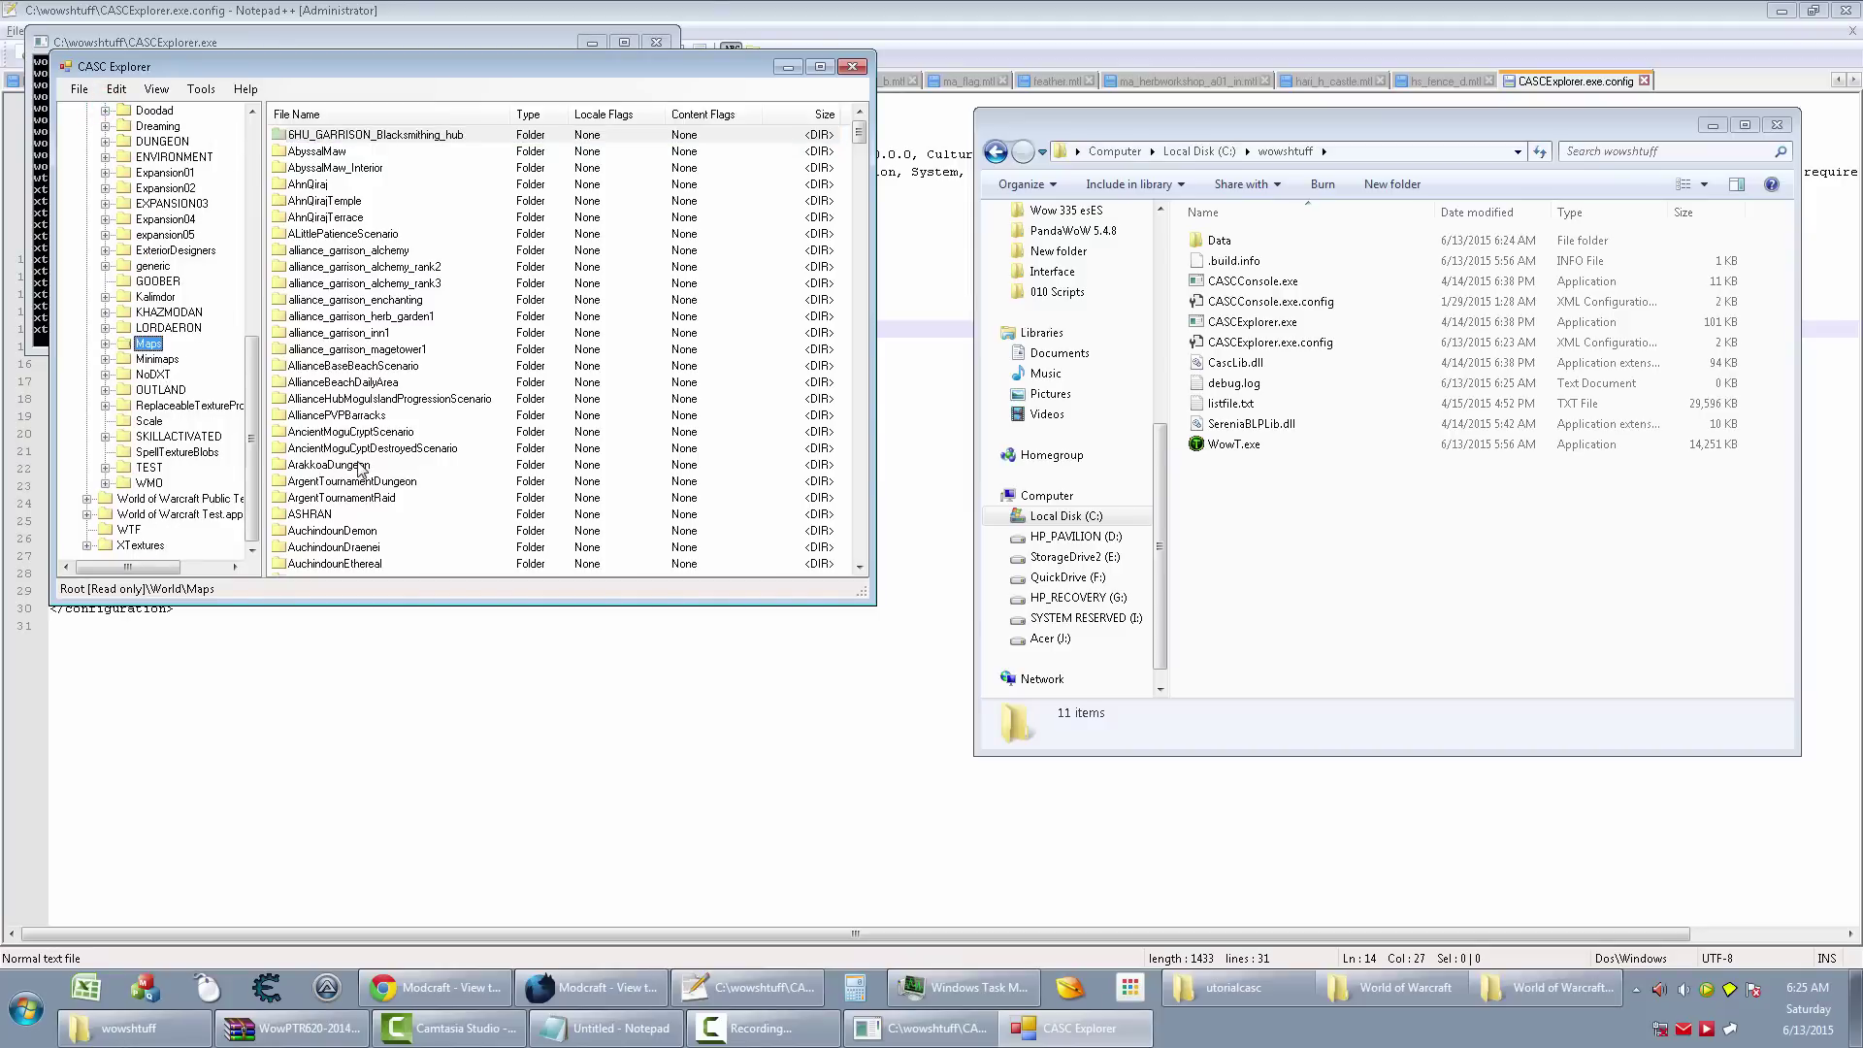
Look through the map folders inside World\Maps for the Draenor folder.
click(338, 366)
scroll(339, 369, down, 15)
click(372, 369)
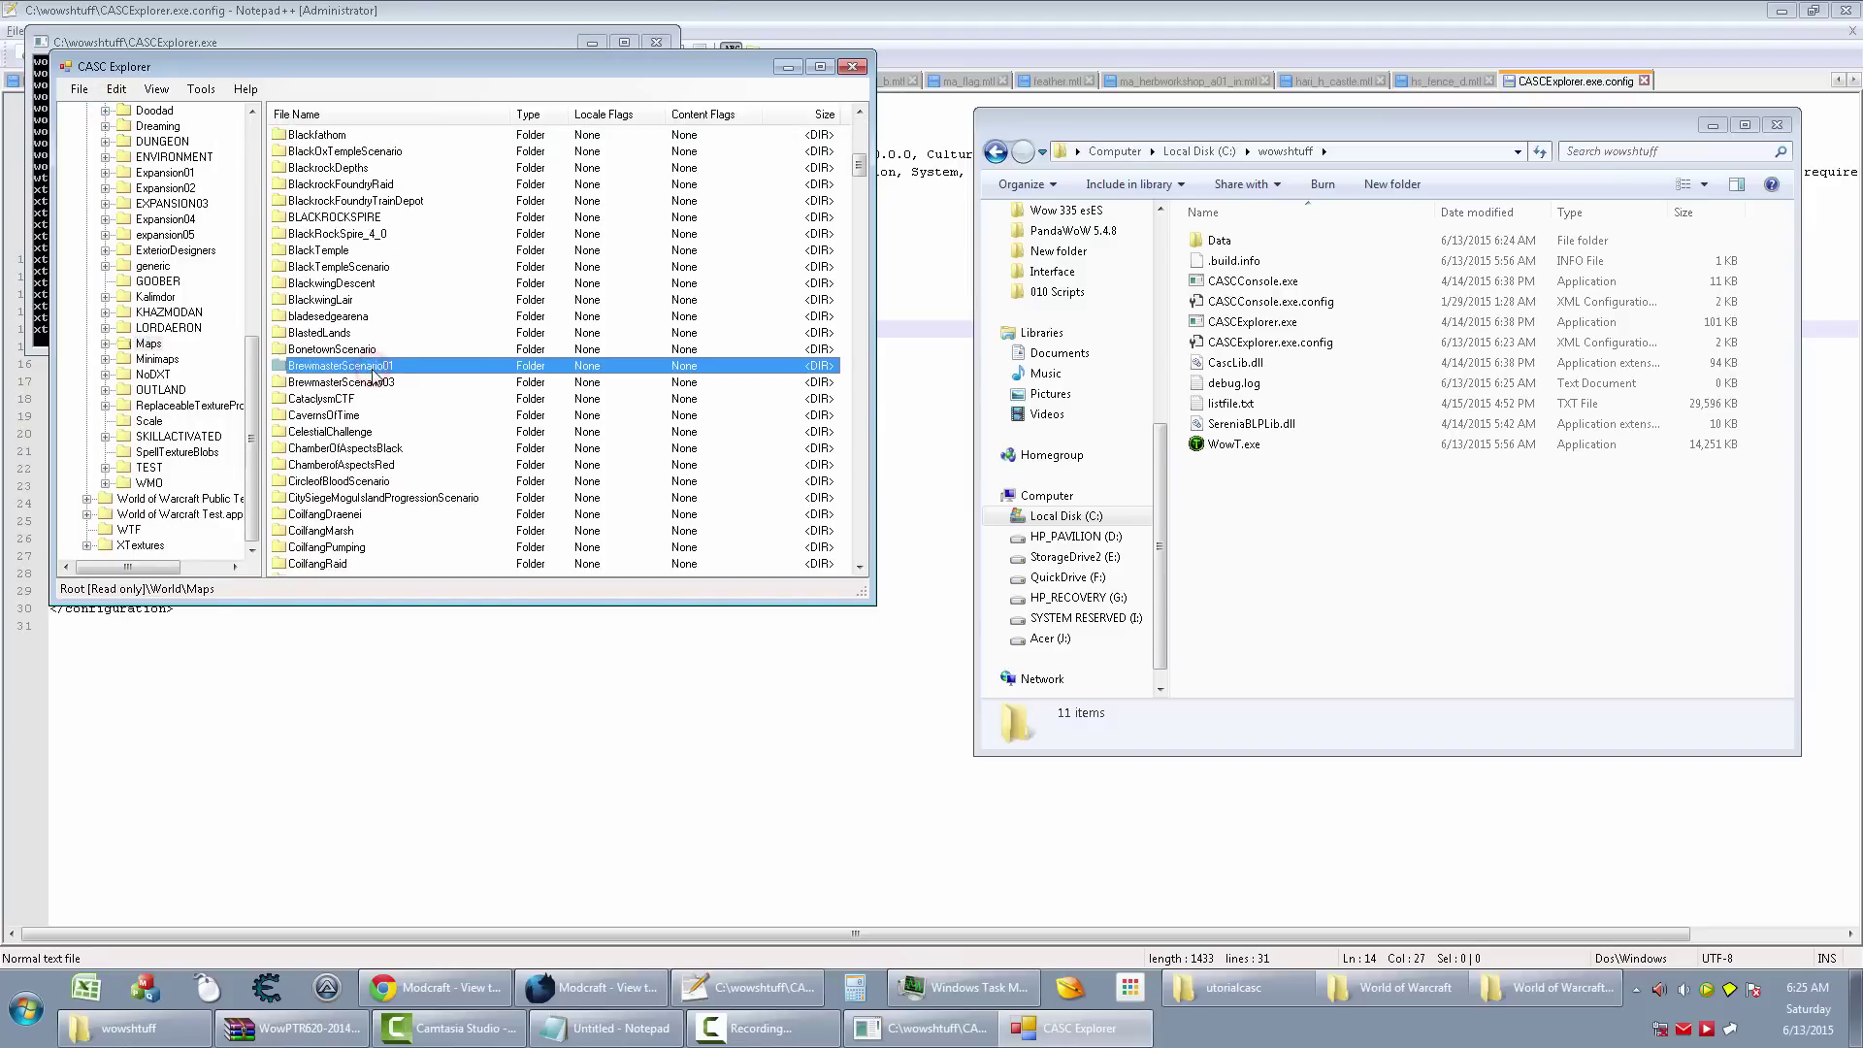
key(Down)
key(Down)
key(Down)
key(Down)
key(Down)
key(Down)
key(Down)
key(Down)
key(Down)
scroll(340, 495, down, 6)
key(Down)
key(Down)
key(Down)
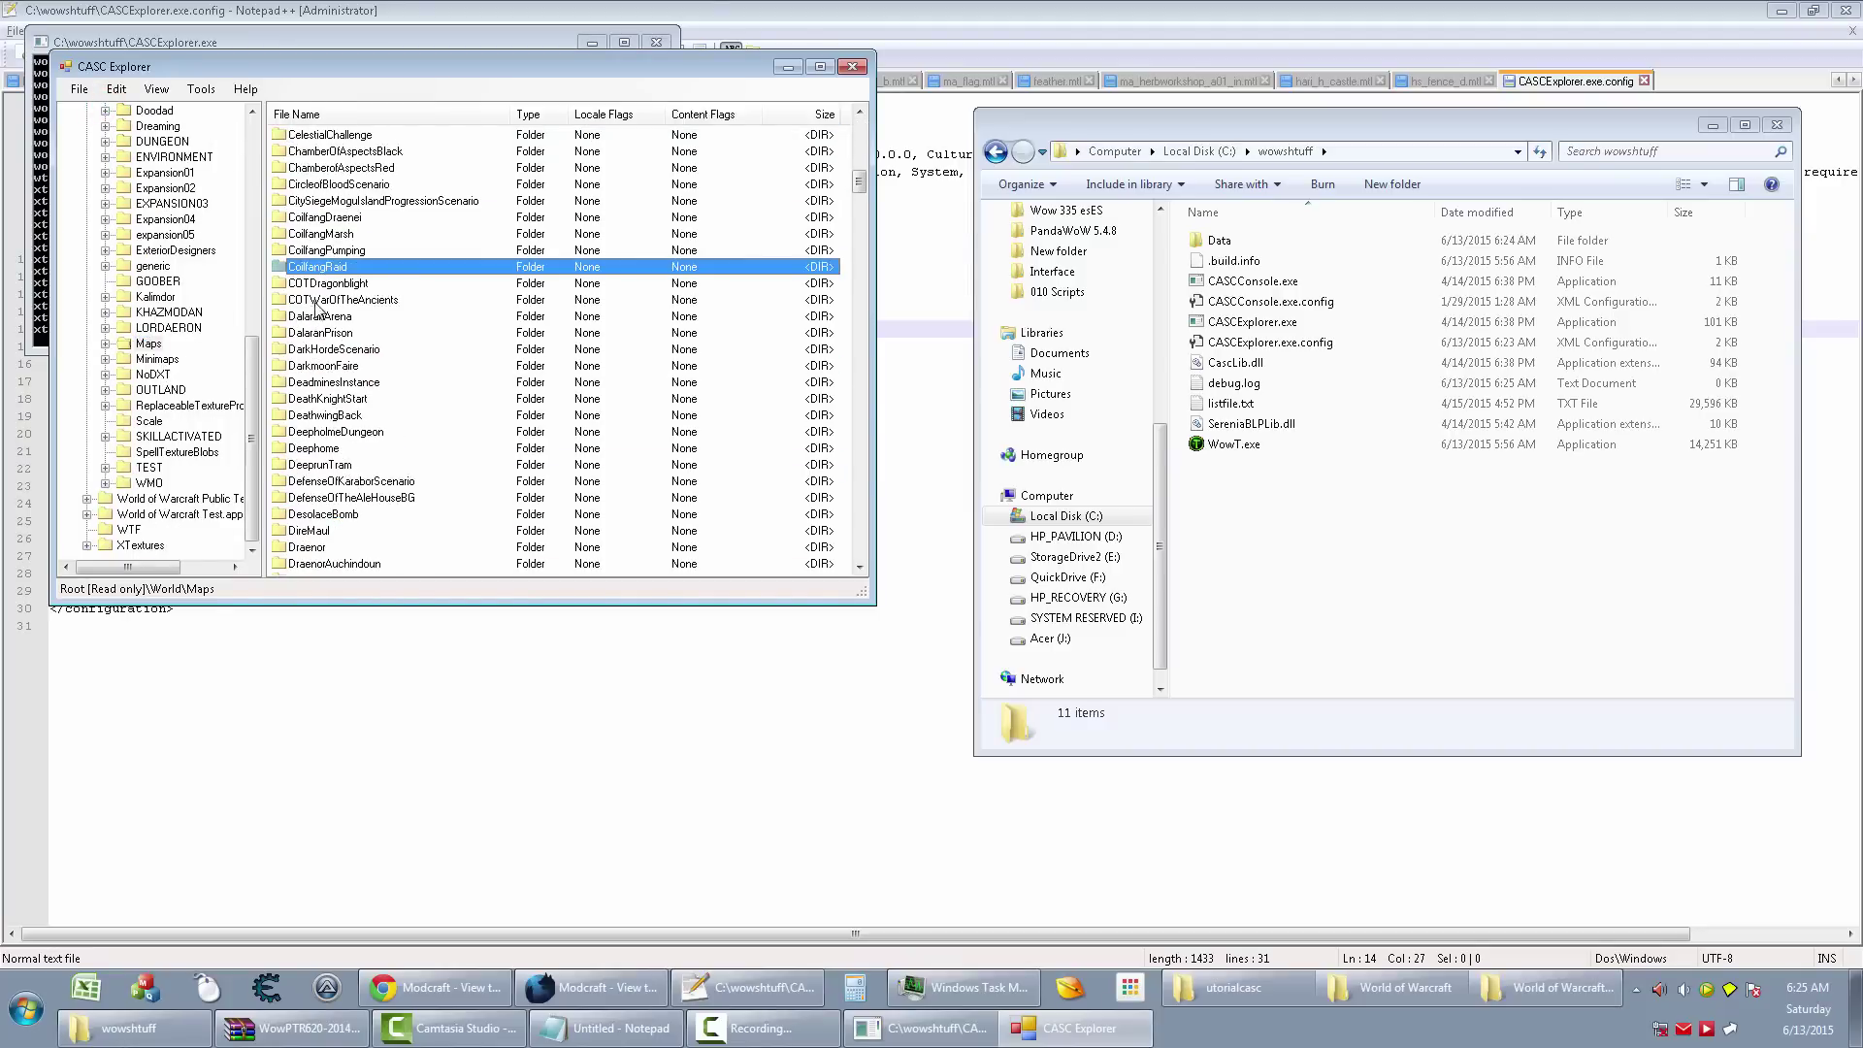
key(Down)
key(Down)
key(Down)
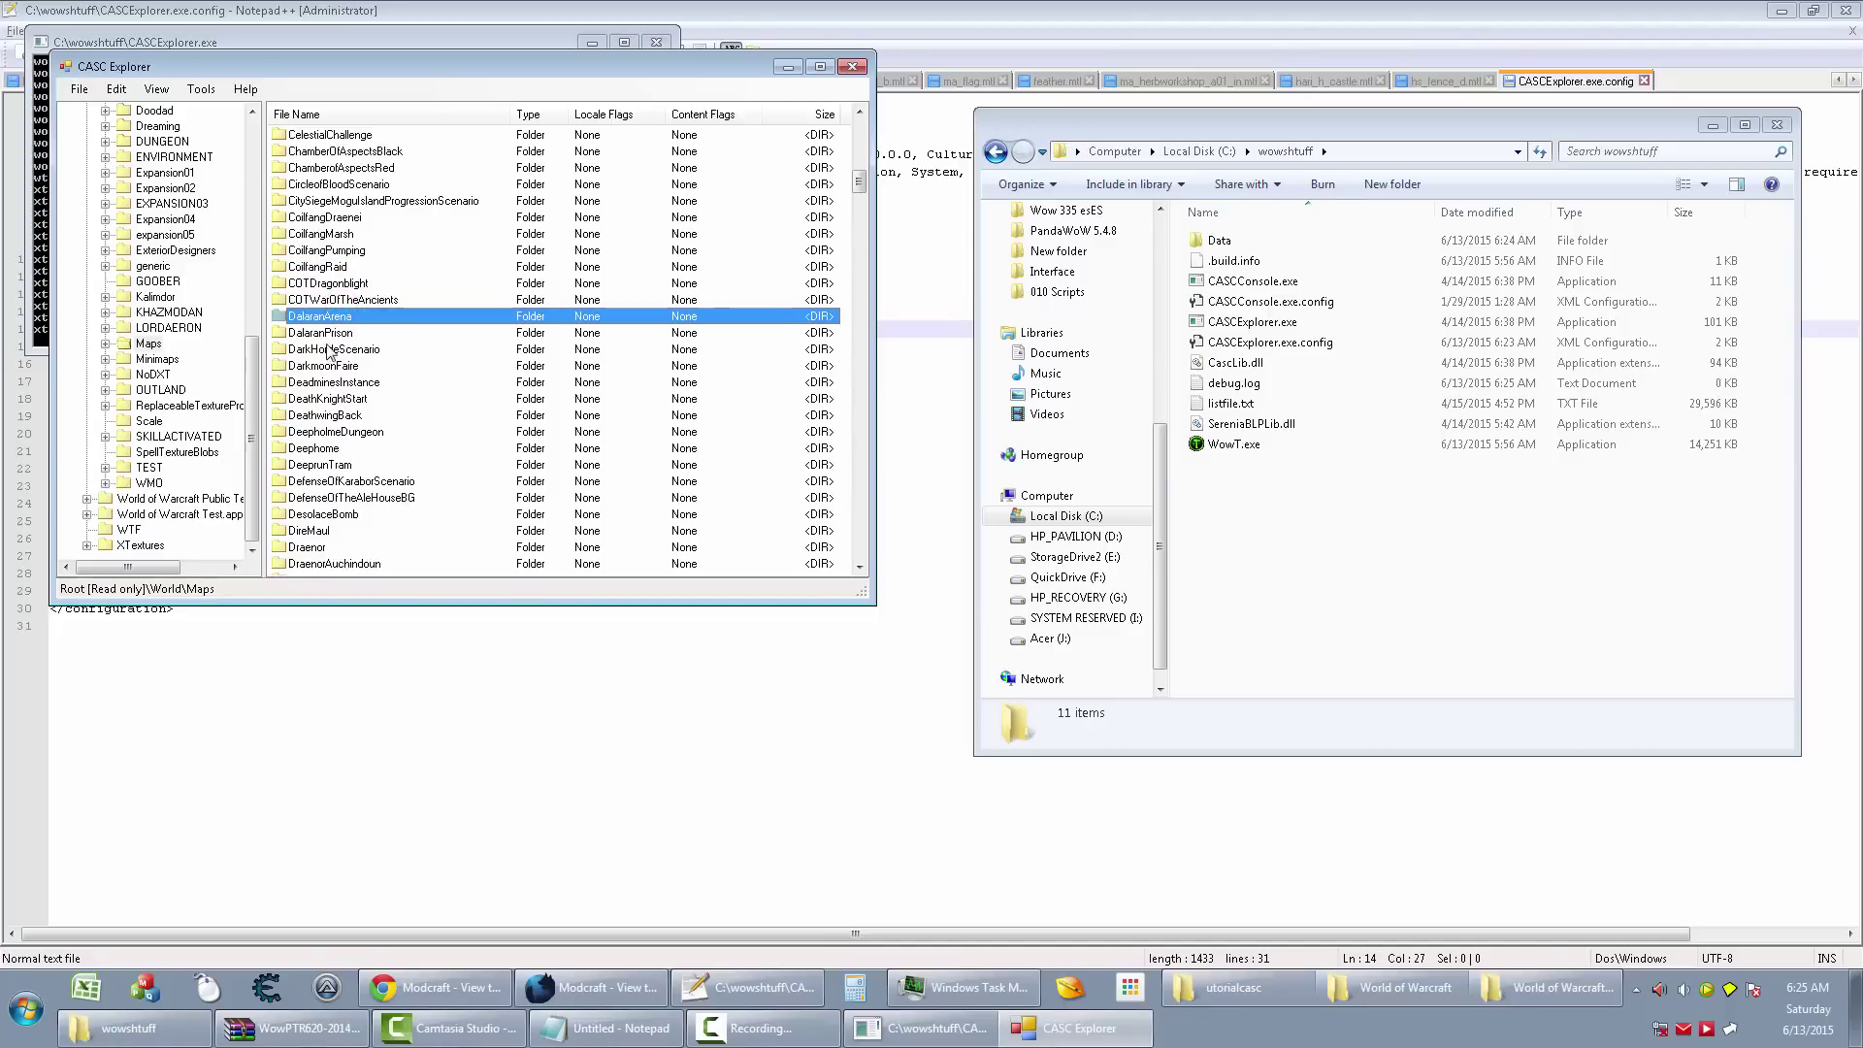
mouse_move(861, 185)
mouse_down()
mouse_move(860, 330)
mouse_move(859, 187)
mouse_up()
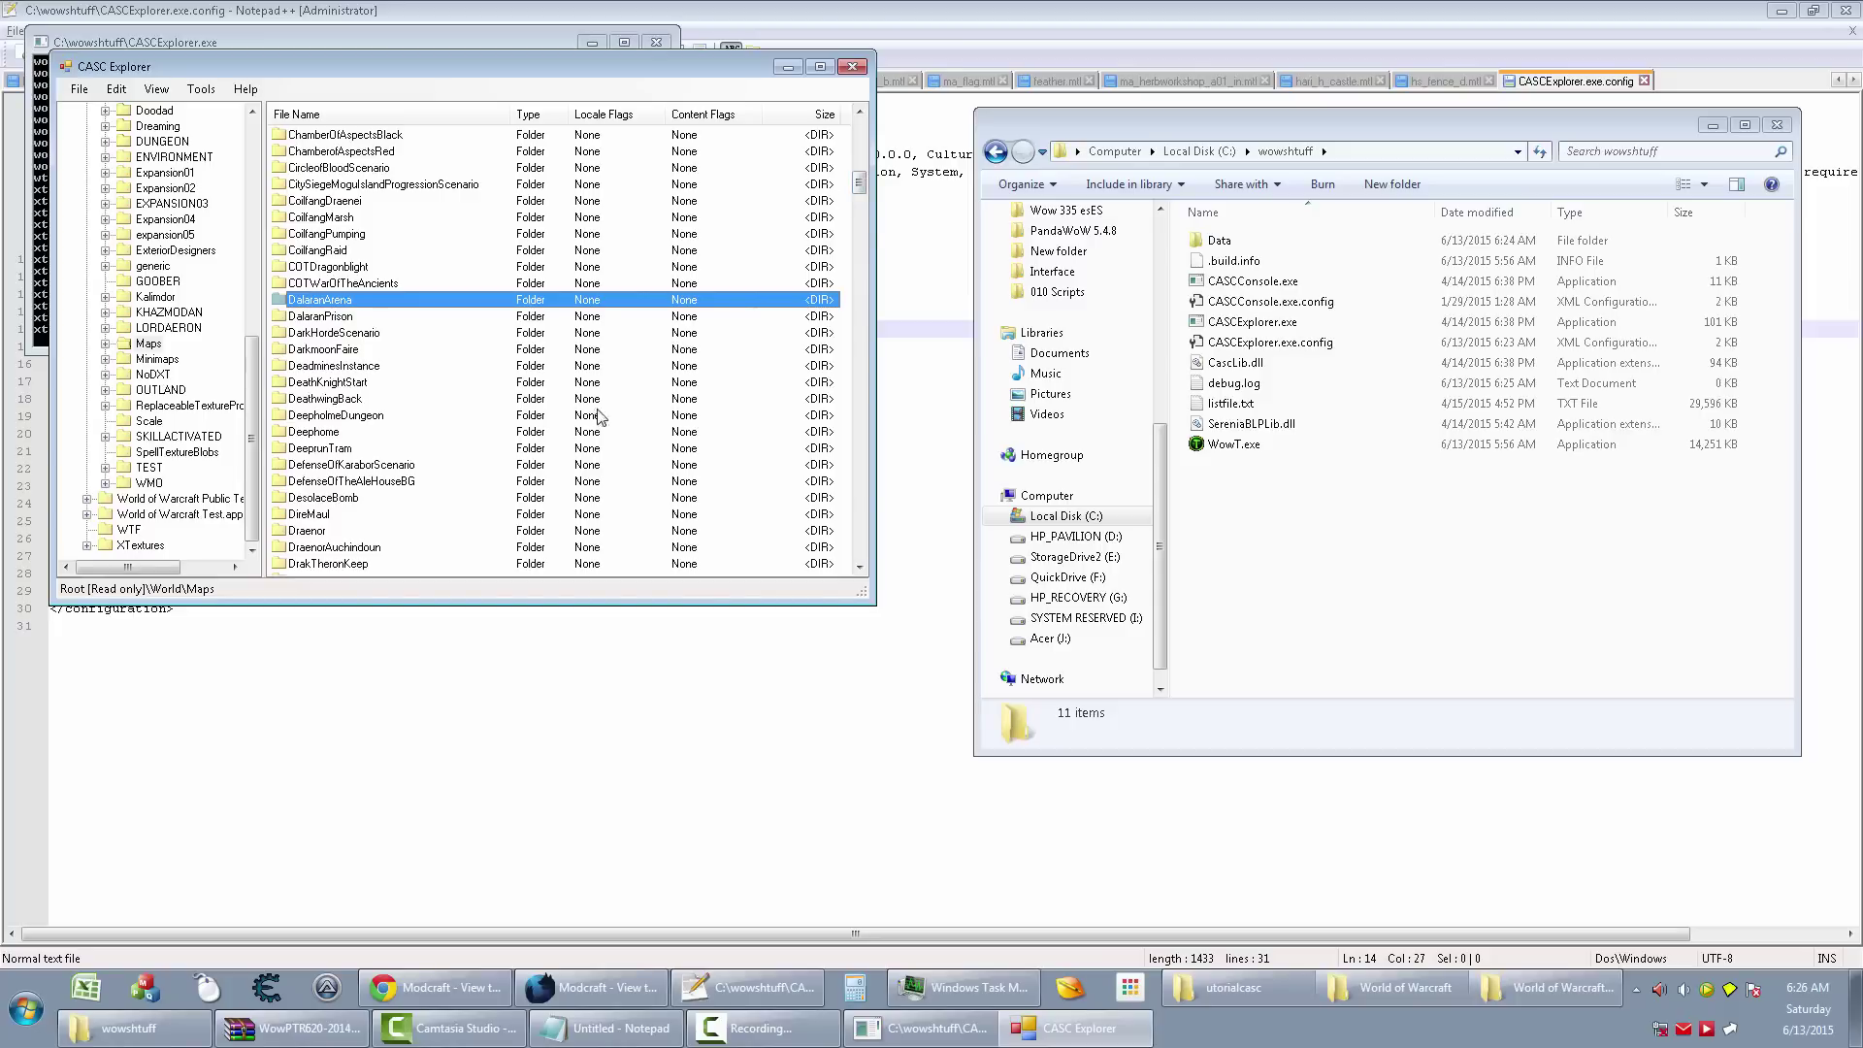
right_click(310, 530)
click(328, 544)
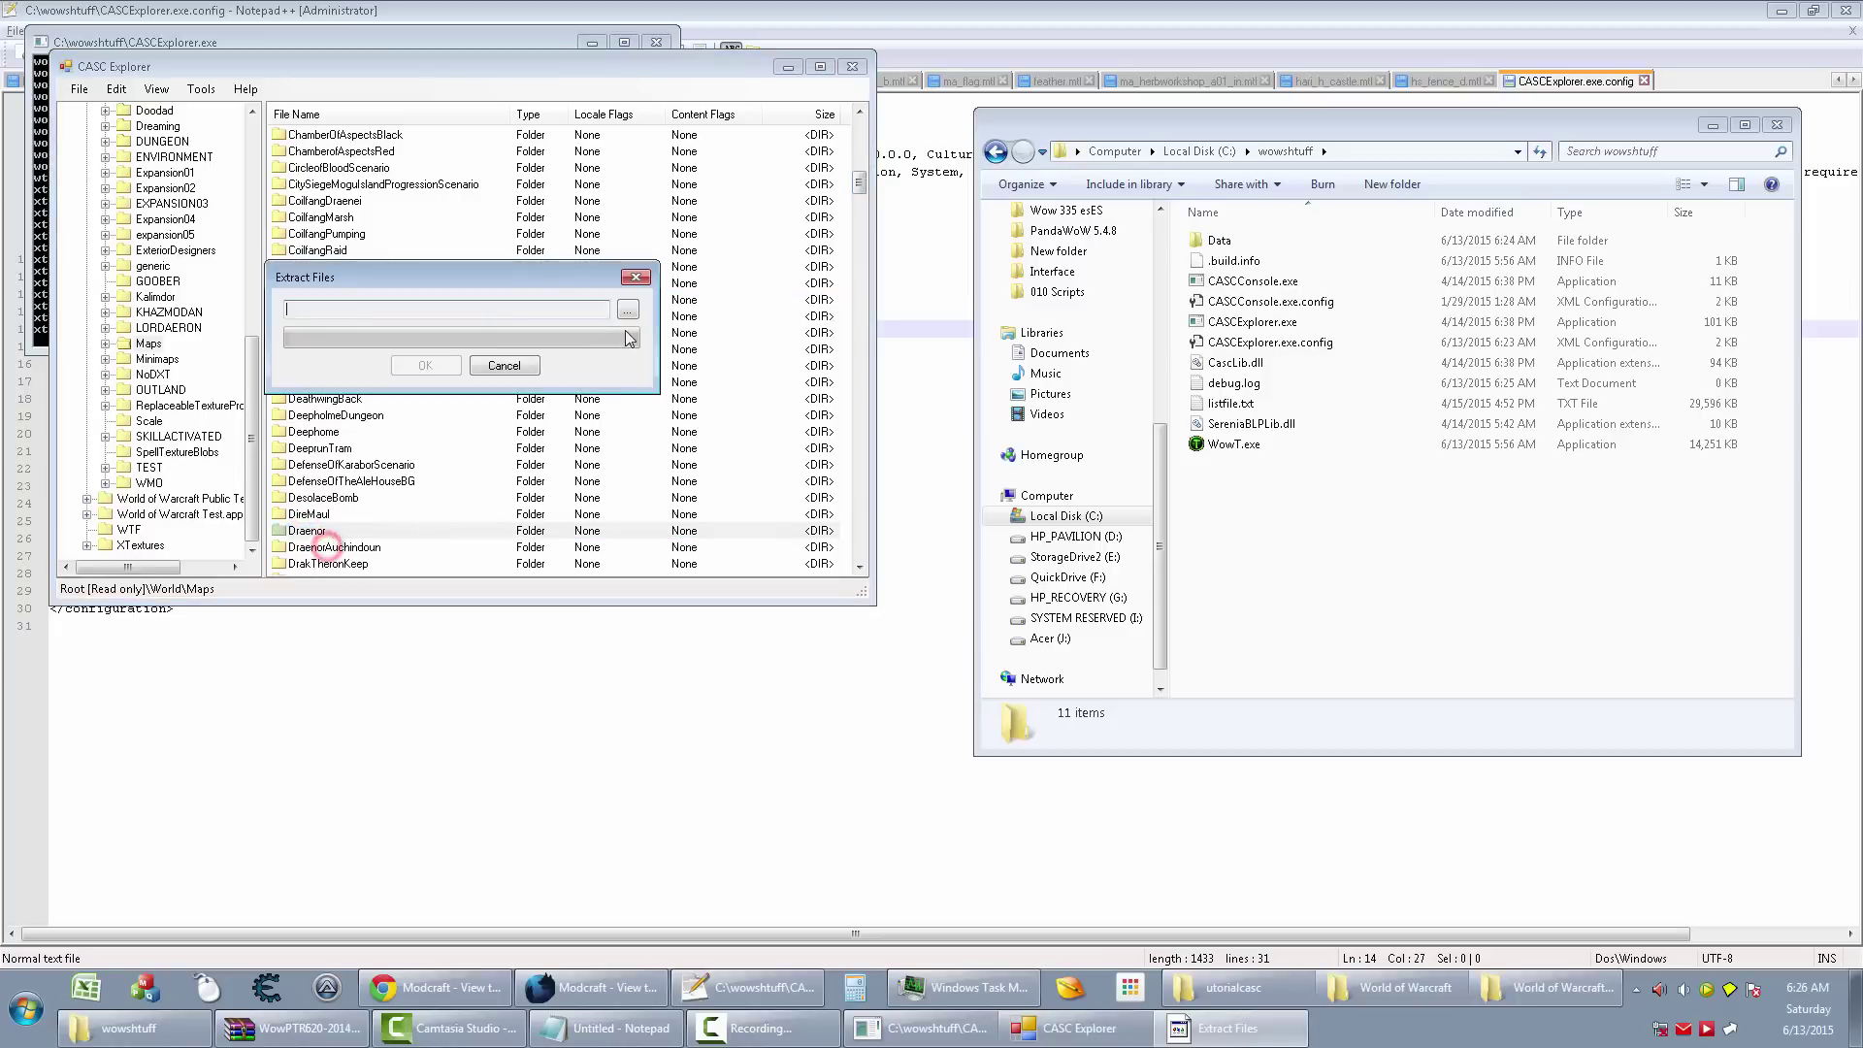
click(859, 605)
click(846, 676)
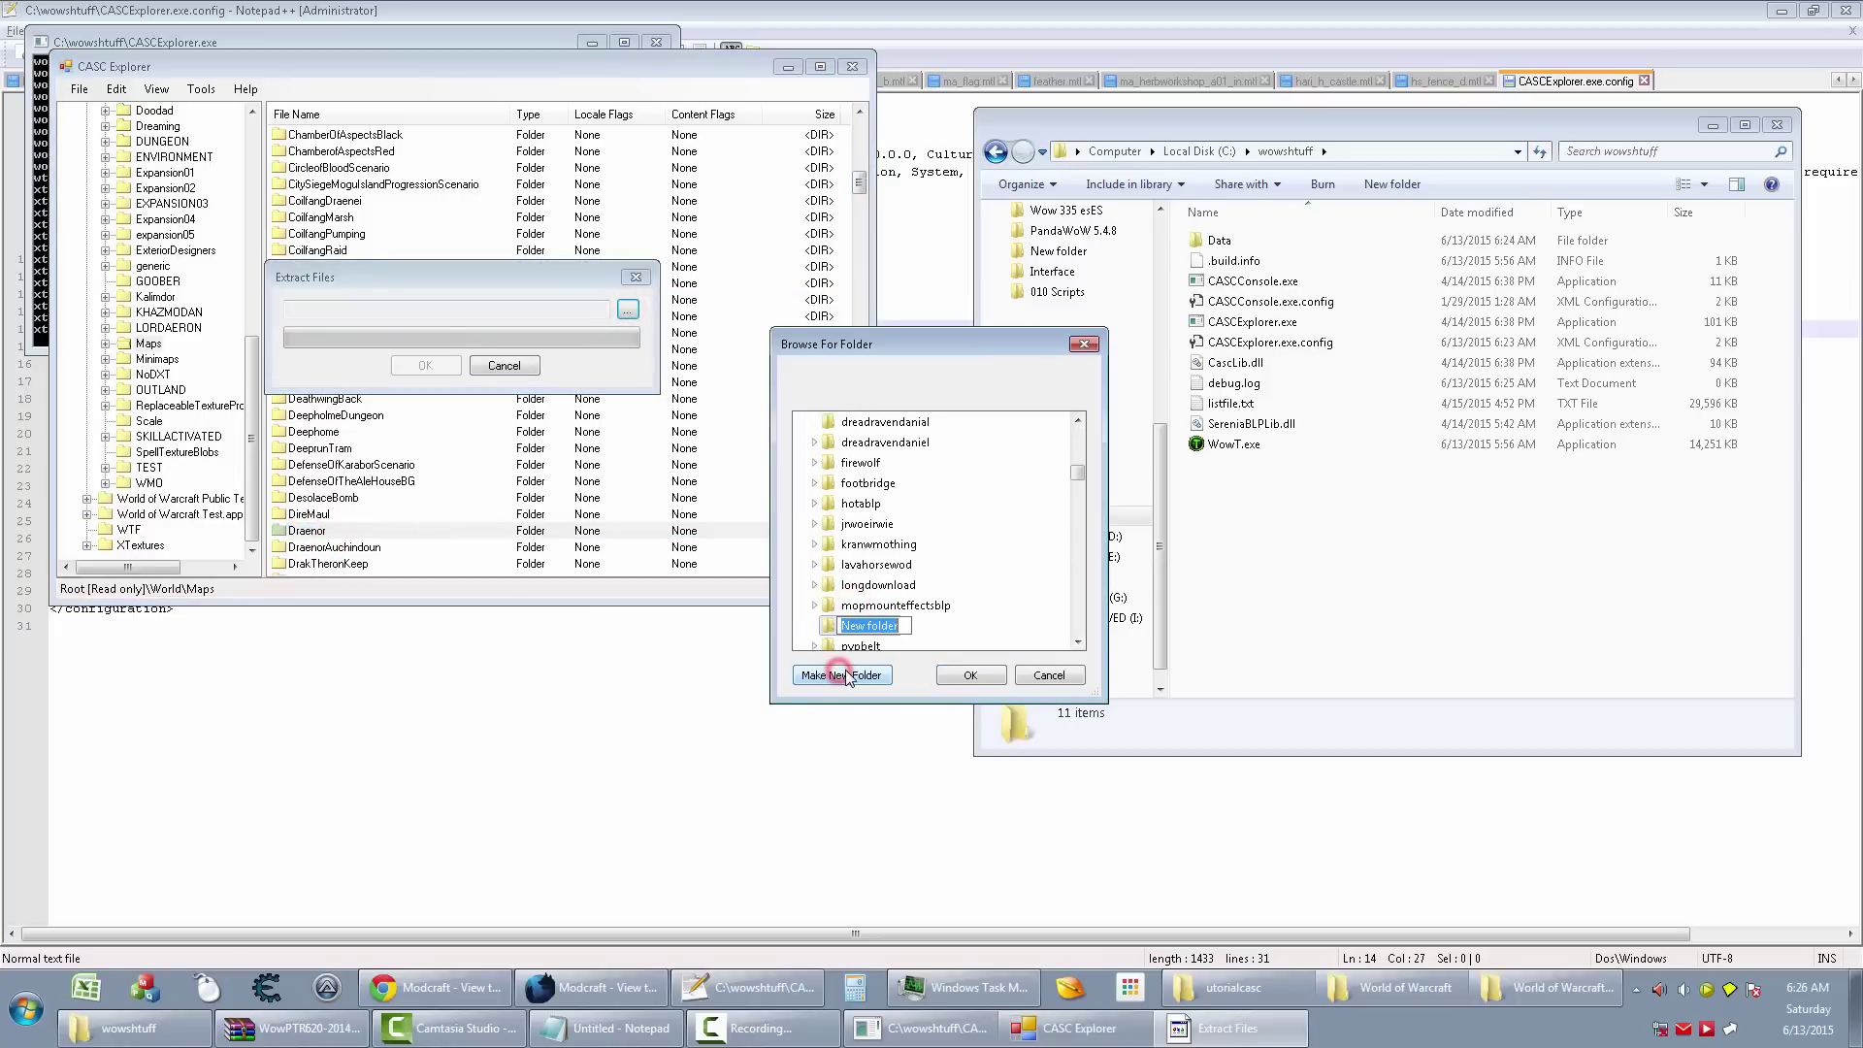
text(bigmap)
key(Return)
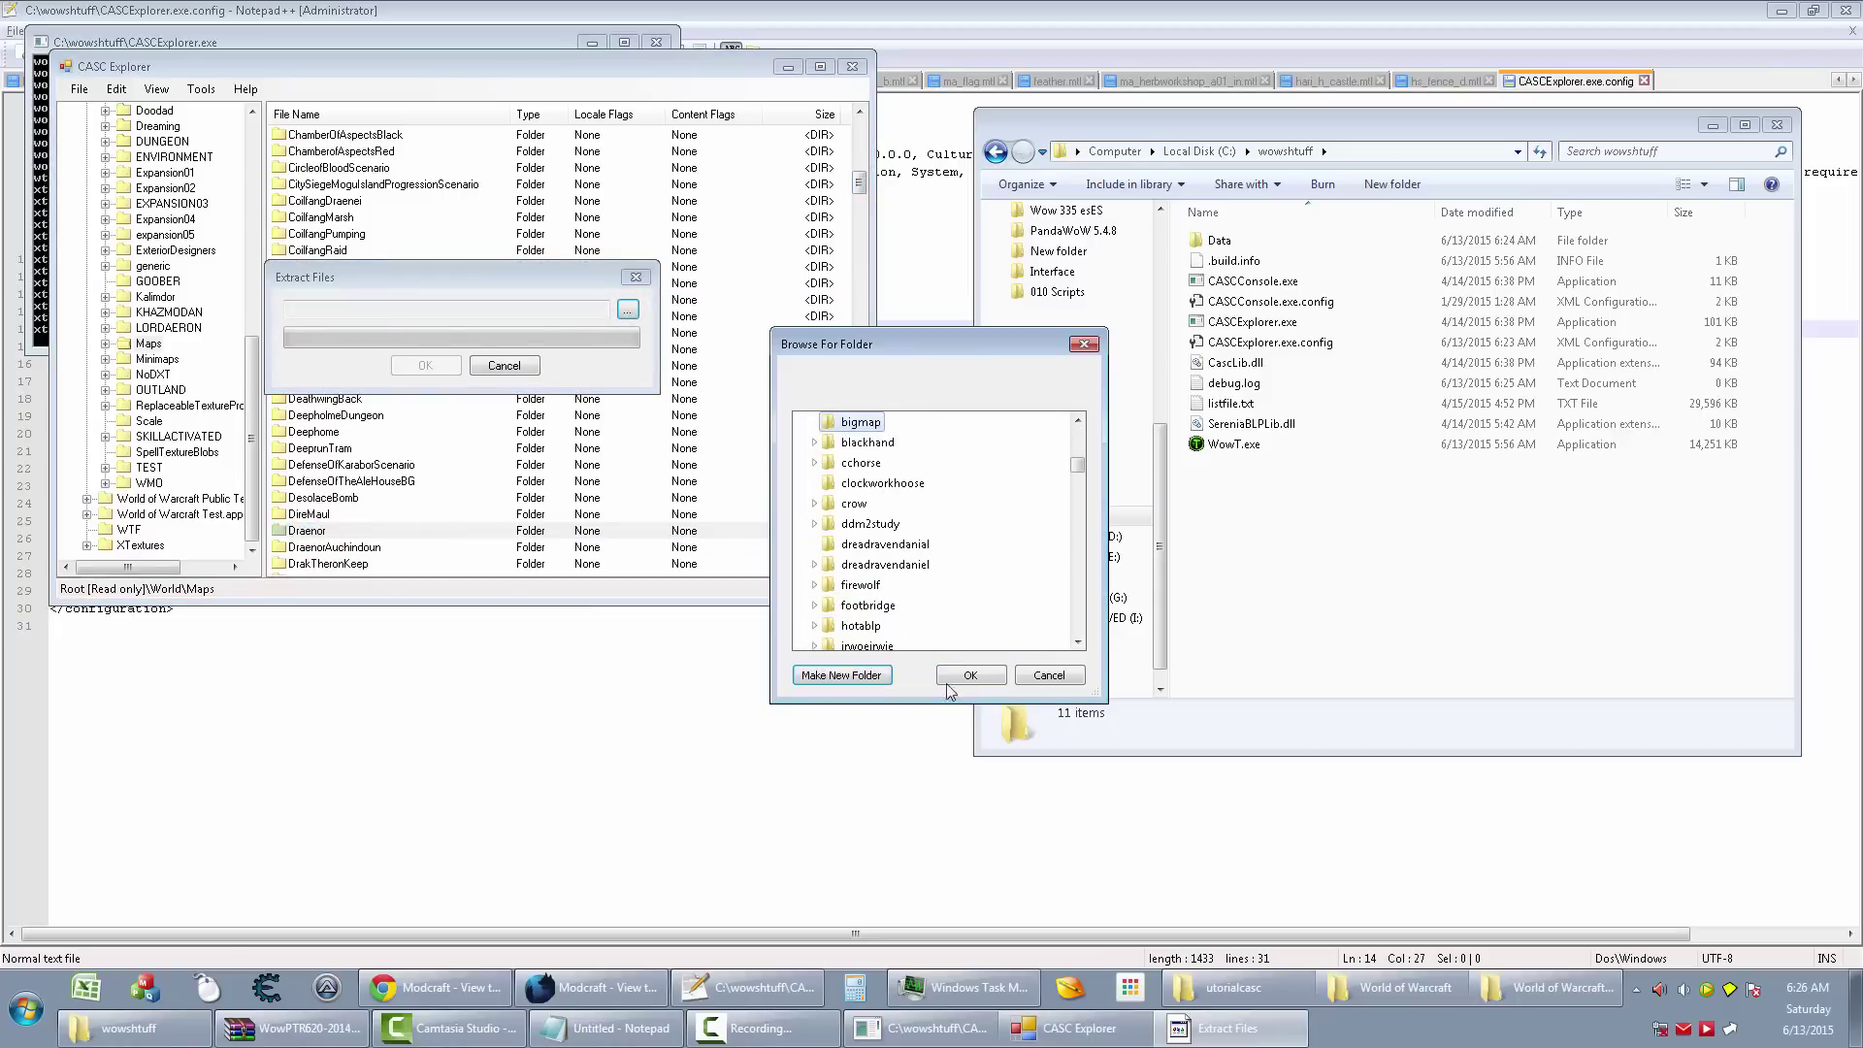
click(970, 676)
click(425, 365)
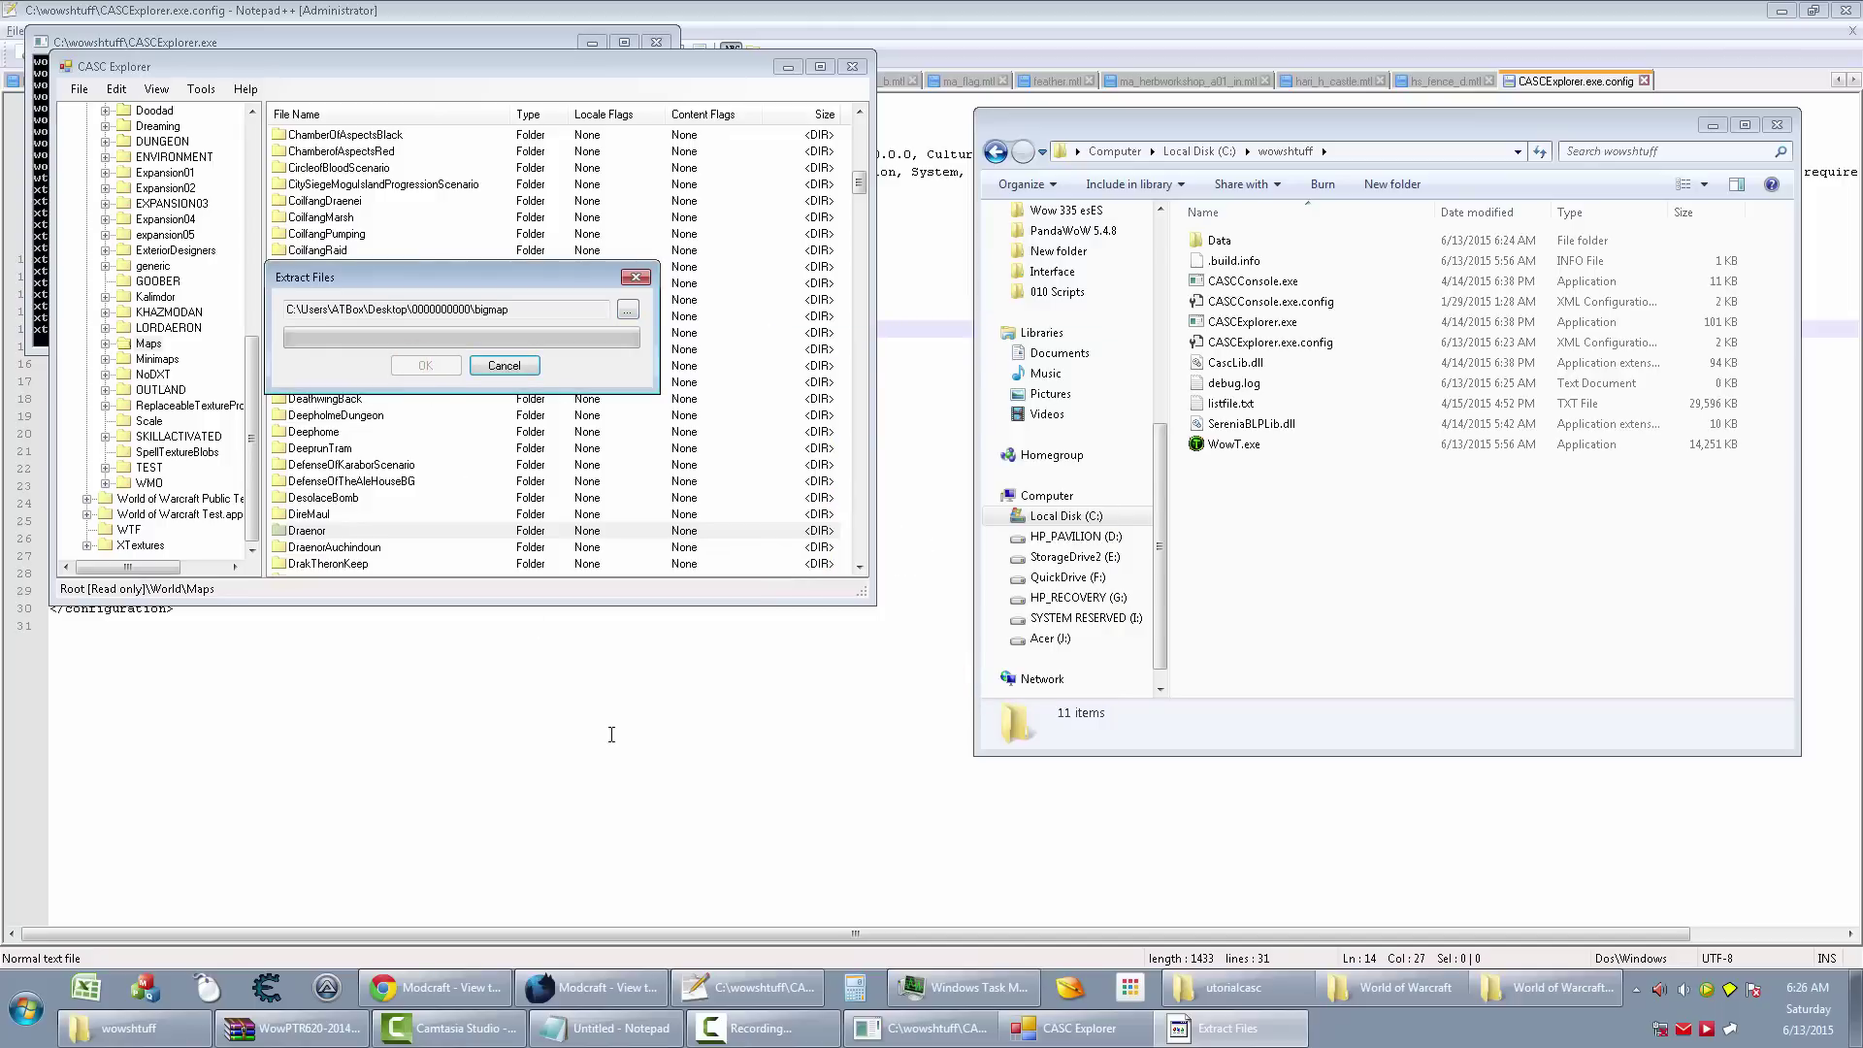
Open the bigmap extraction path in Windows Explorer, go to WORLD\Maps\Draenor and examine the extracted files in a widened window.
double_click(529, 304)
key(ctrl+c)
click(18, 1034)
key(ctrl+v)
key(Return)
double_click(1320, 272)
double_click(1319, 272)
double_click(1320, 272)
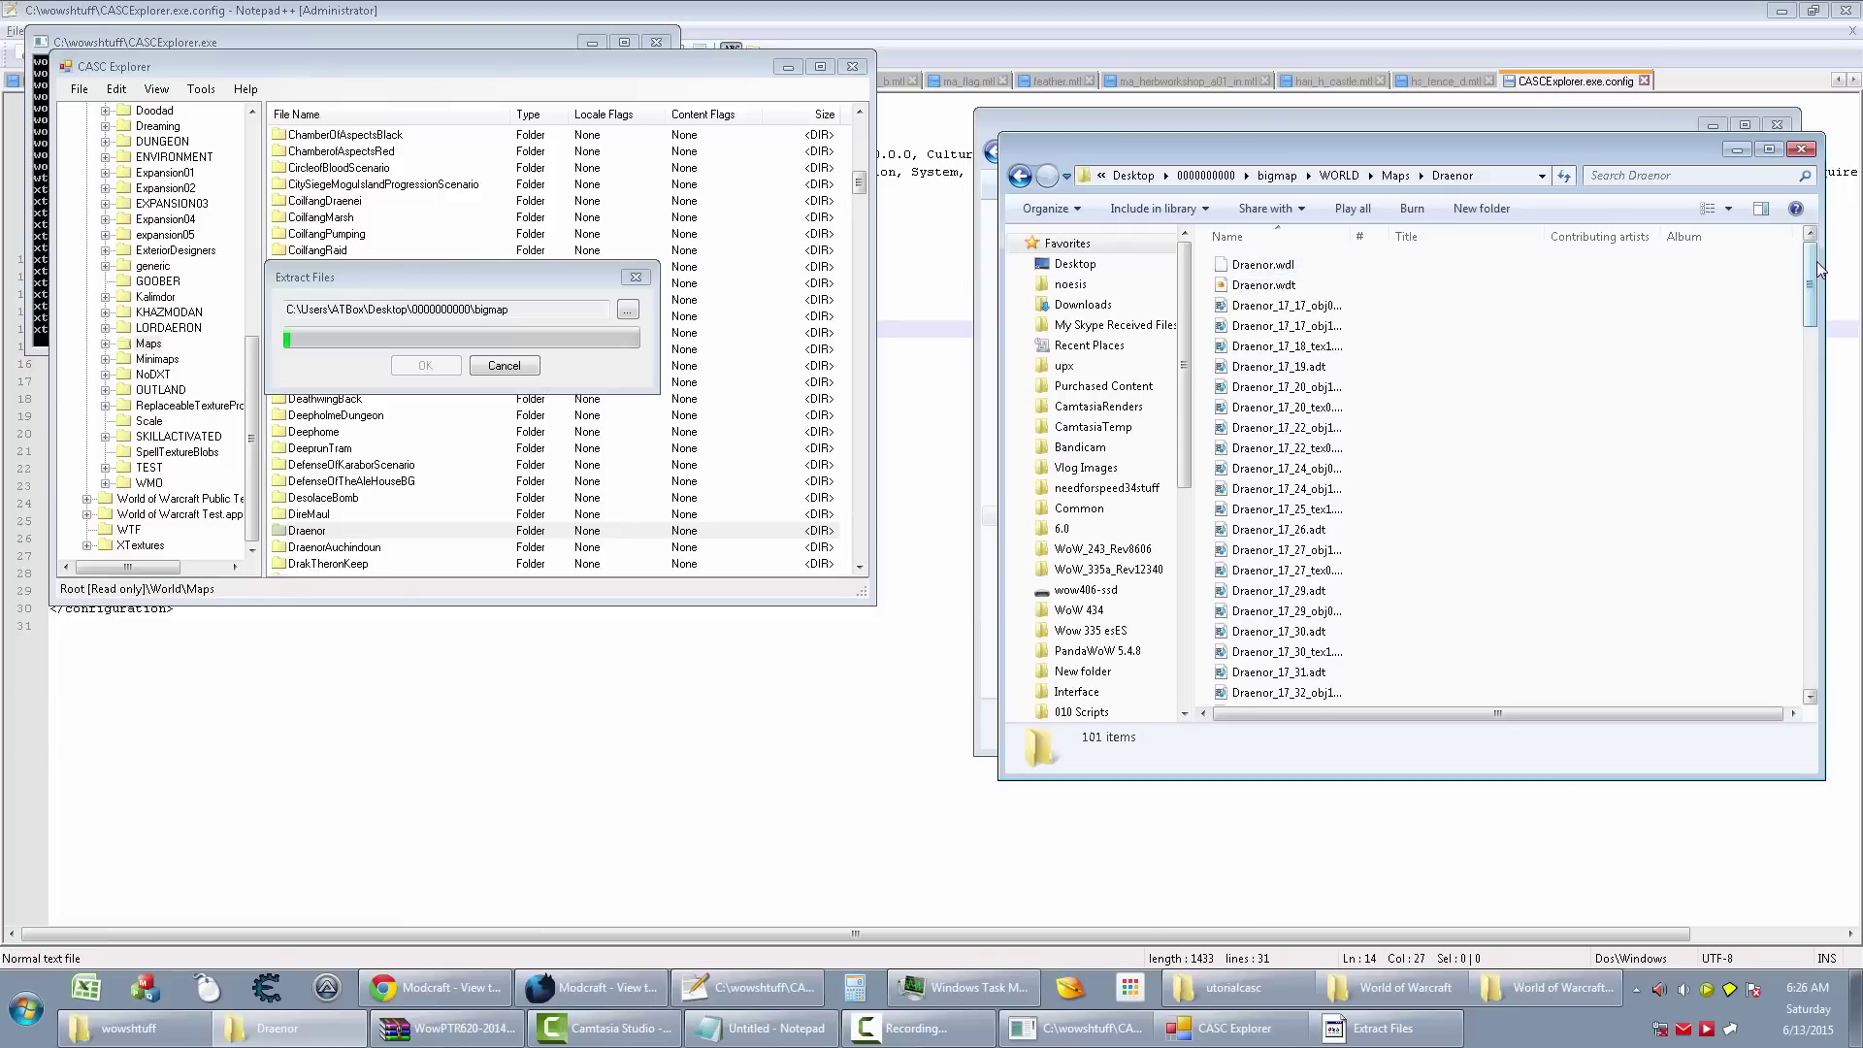
drag(1810, 276, 1811, 648)
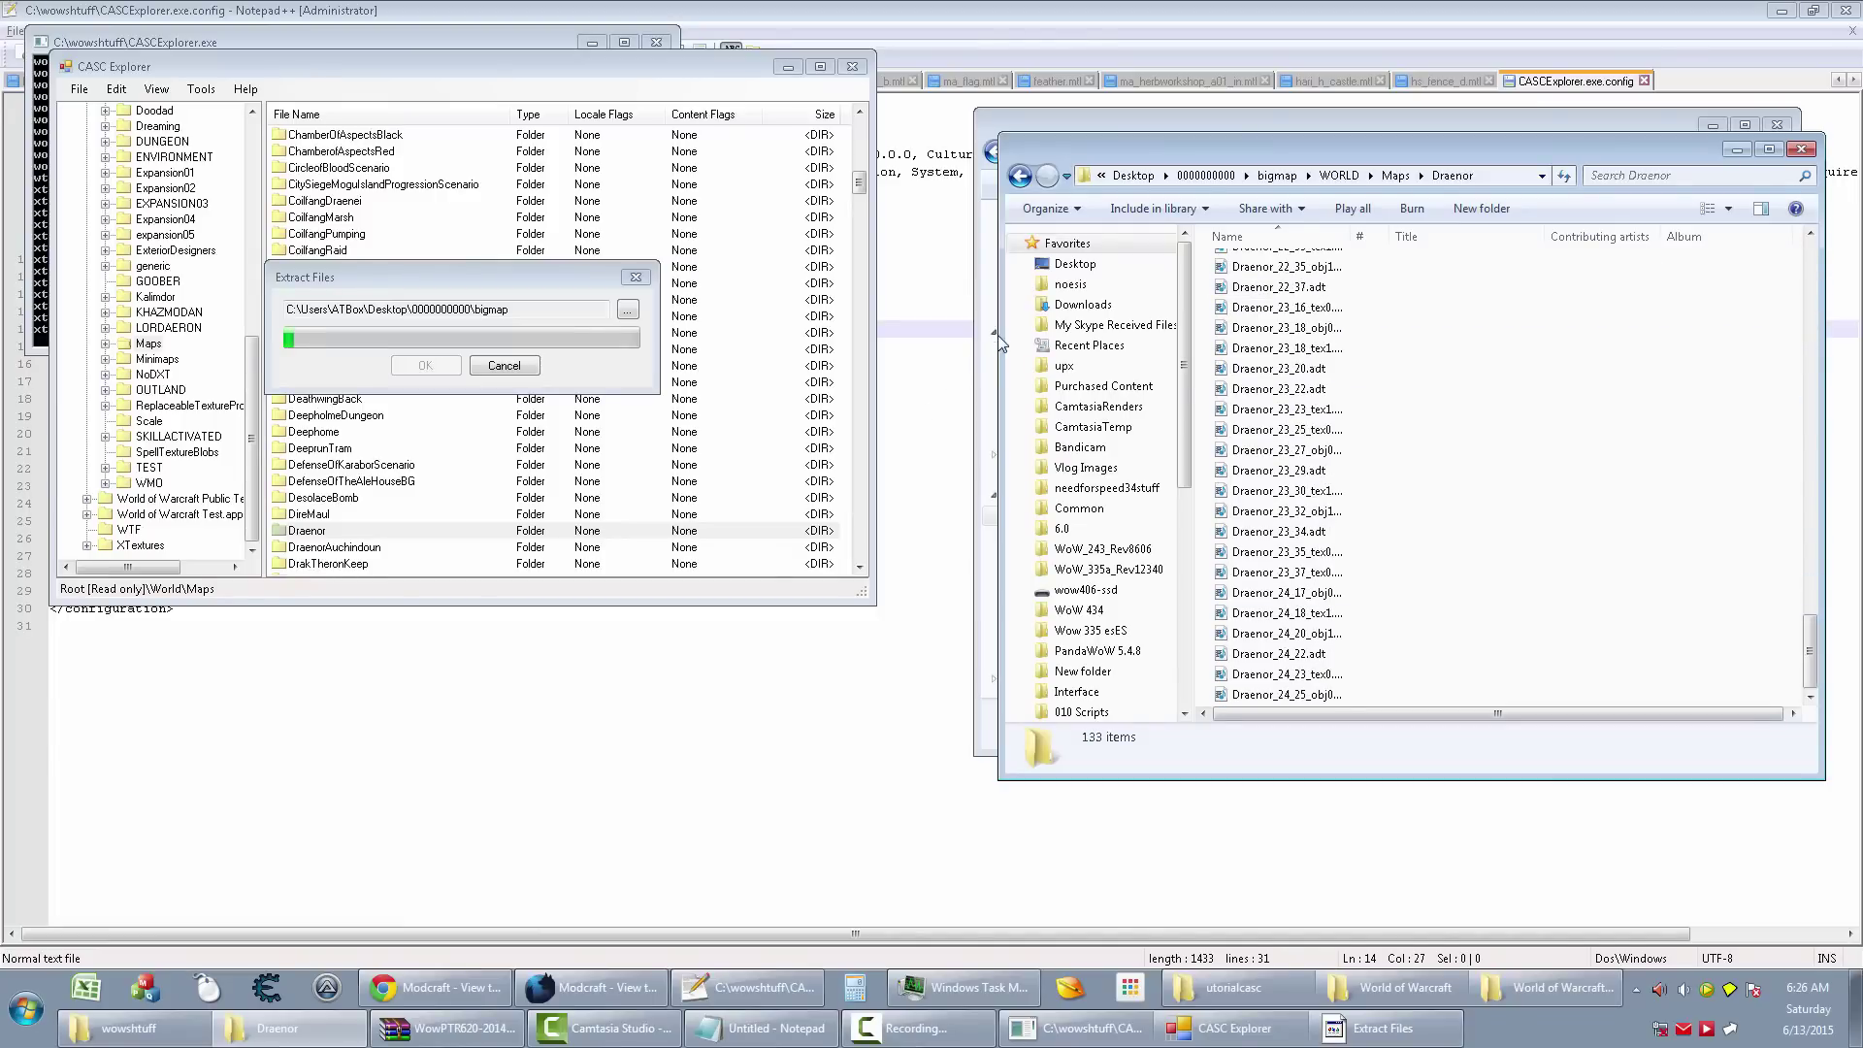
drag(999, 344, 764, 344)
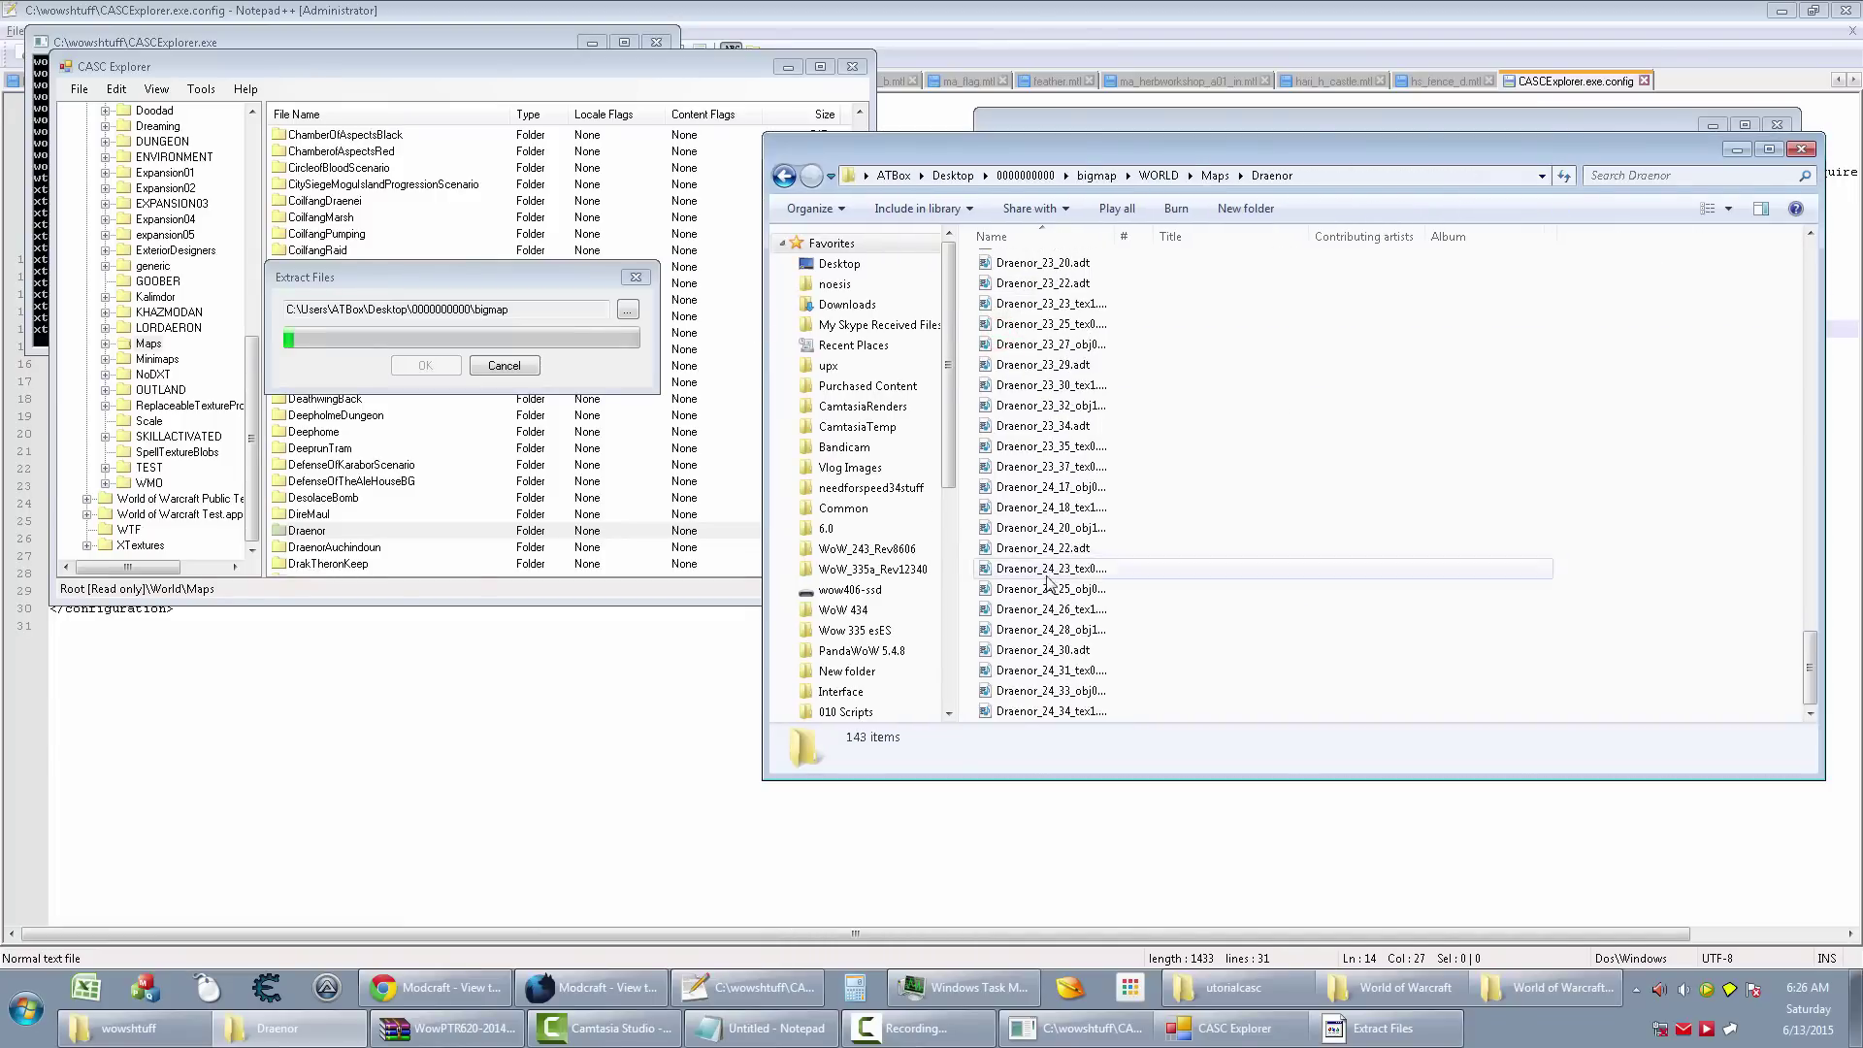
Check the connected wireless adapter's network utilization in Windows Task Manager during the extraction, and close Task Manager.
click(966, 987)
click(1186, 772)
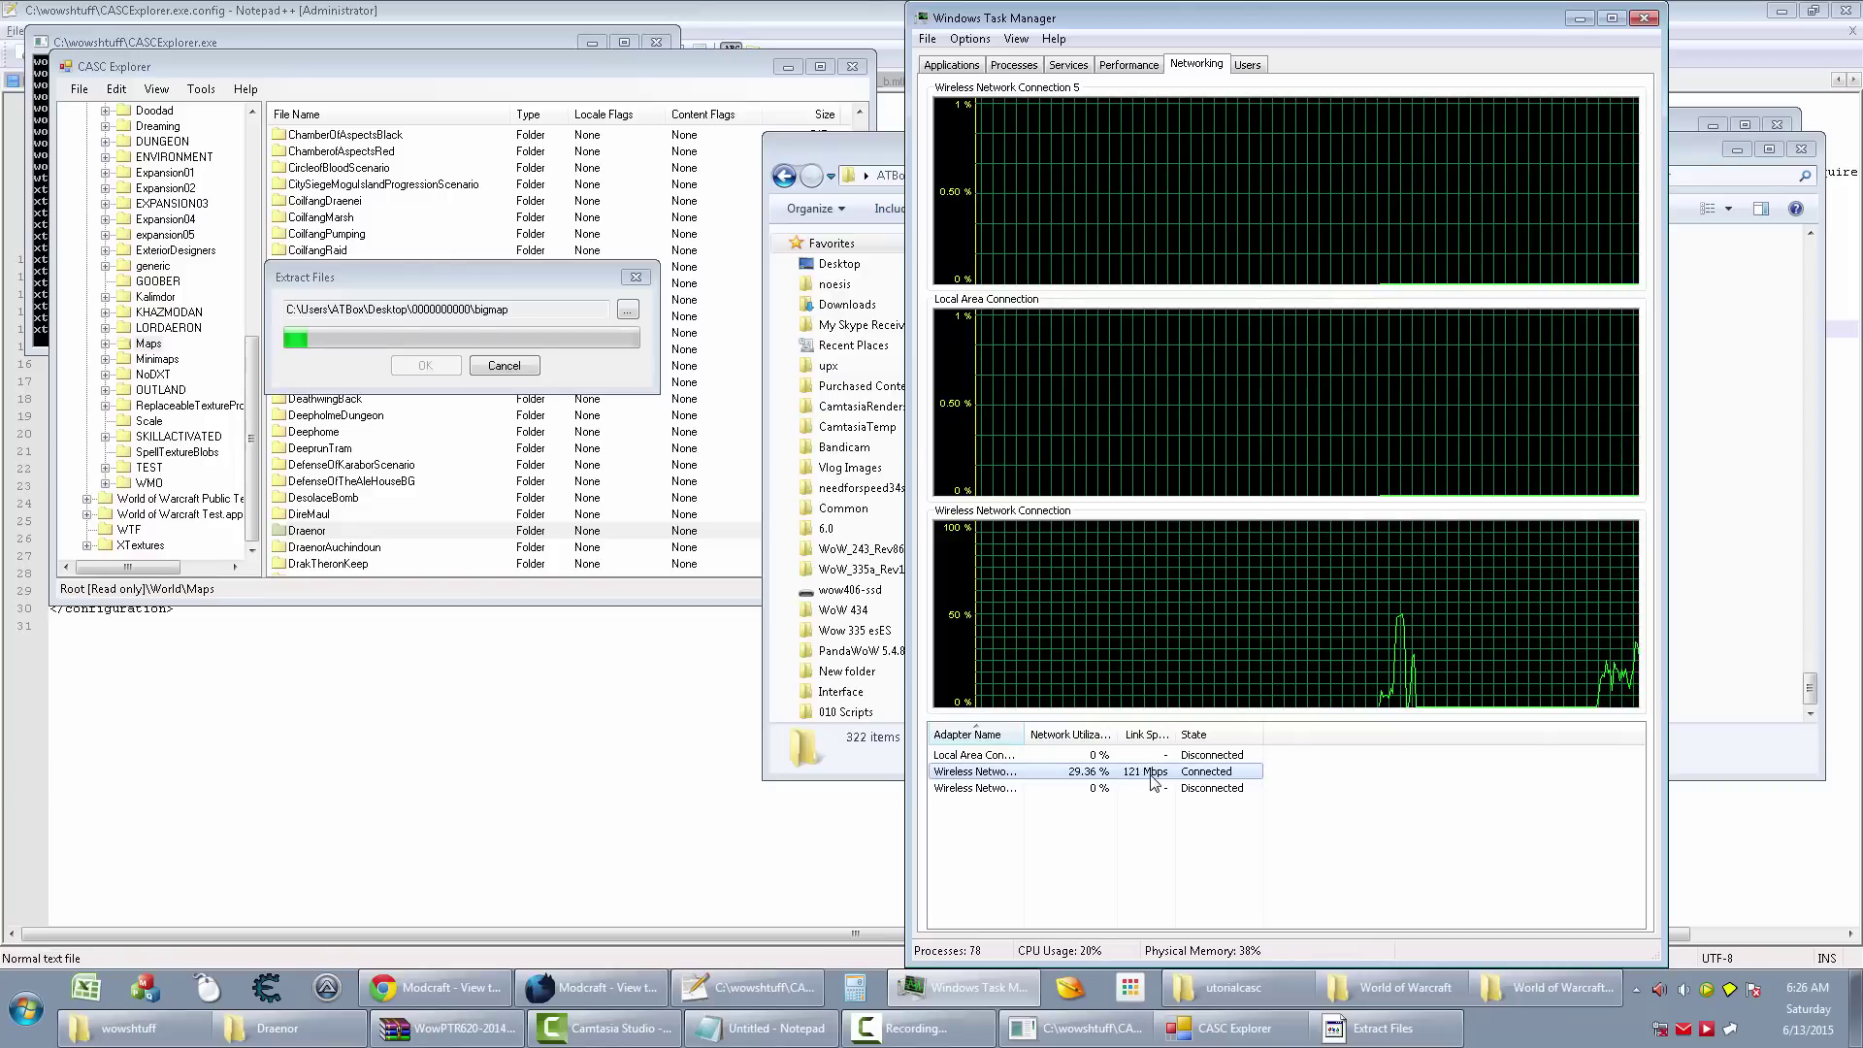
click(1644, 19)
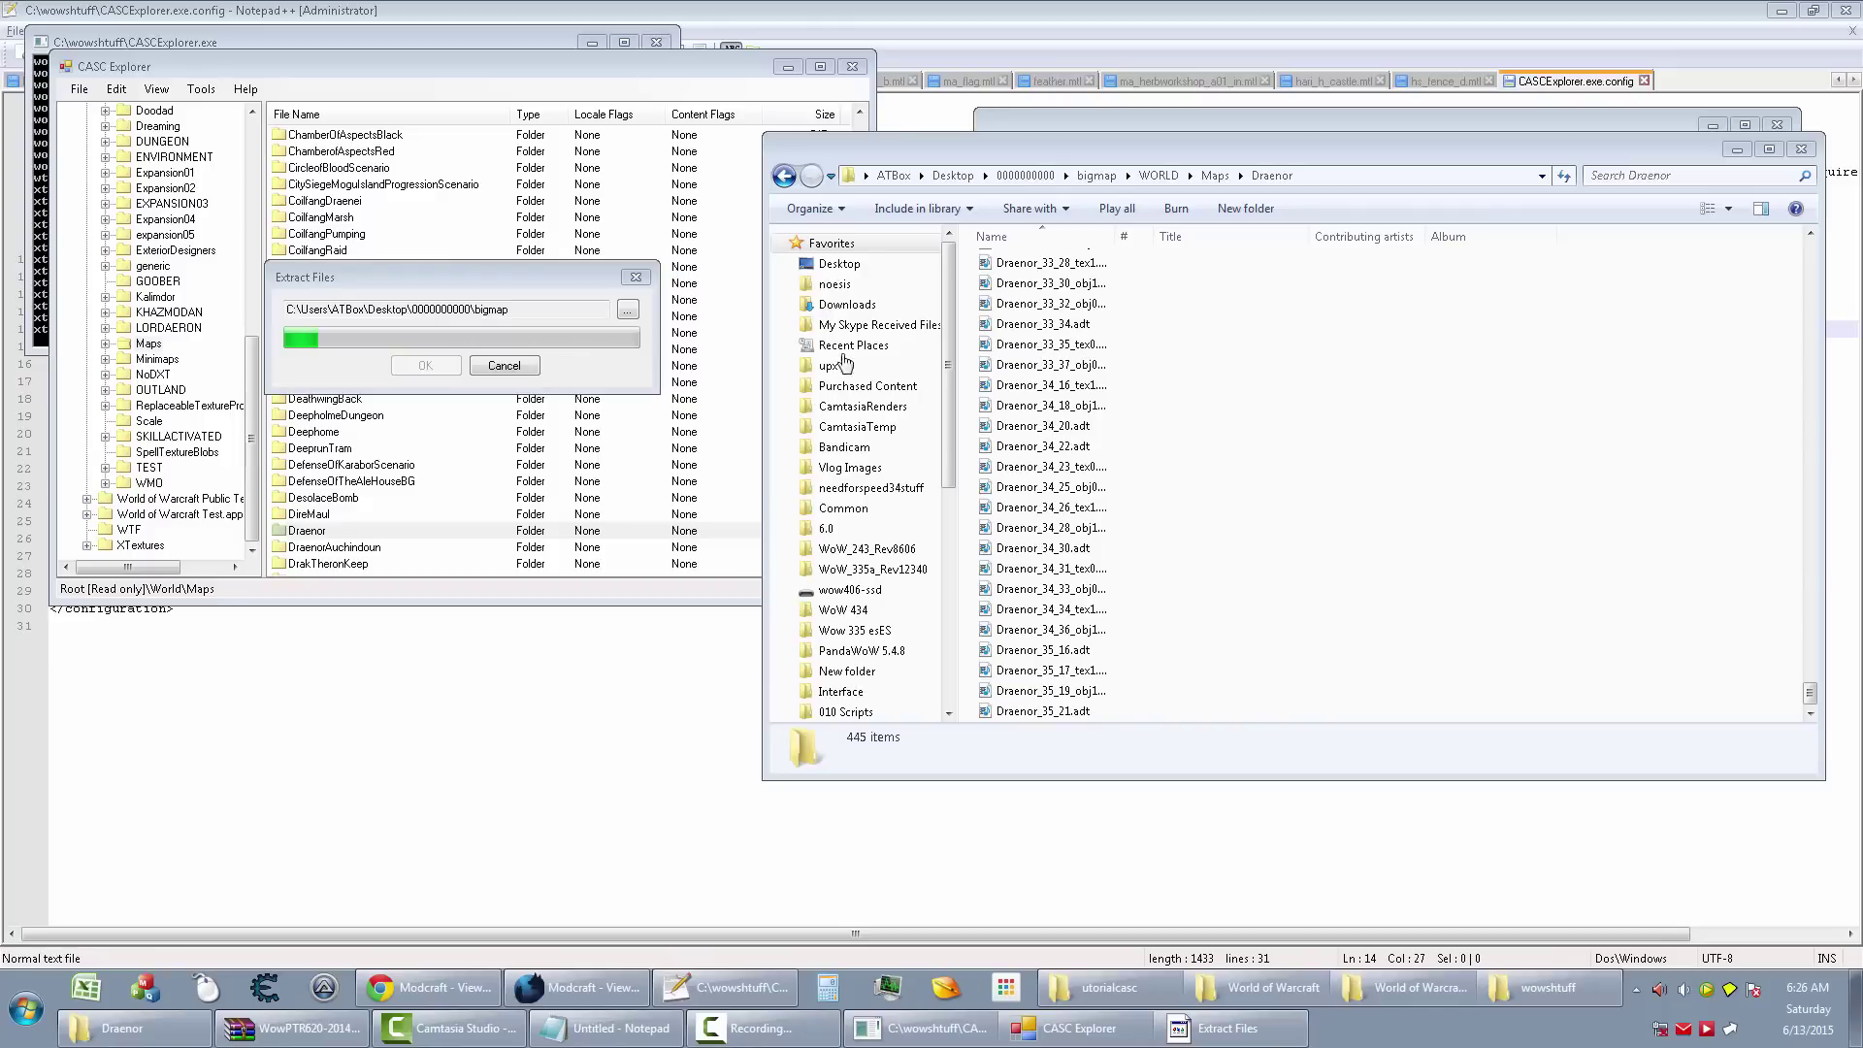
Cancel the running Draenor extraction, dismiss the notice and return to the extracted Draenor folder in Windows Explorer.
click(965, 310)
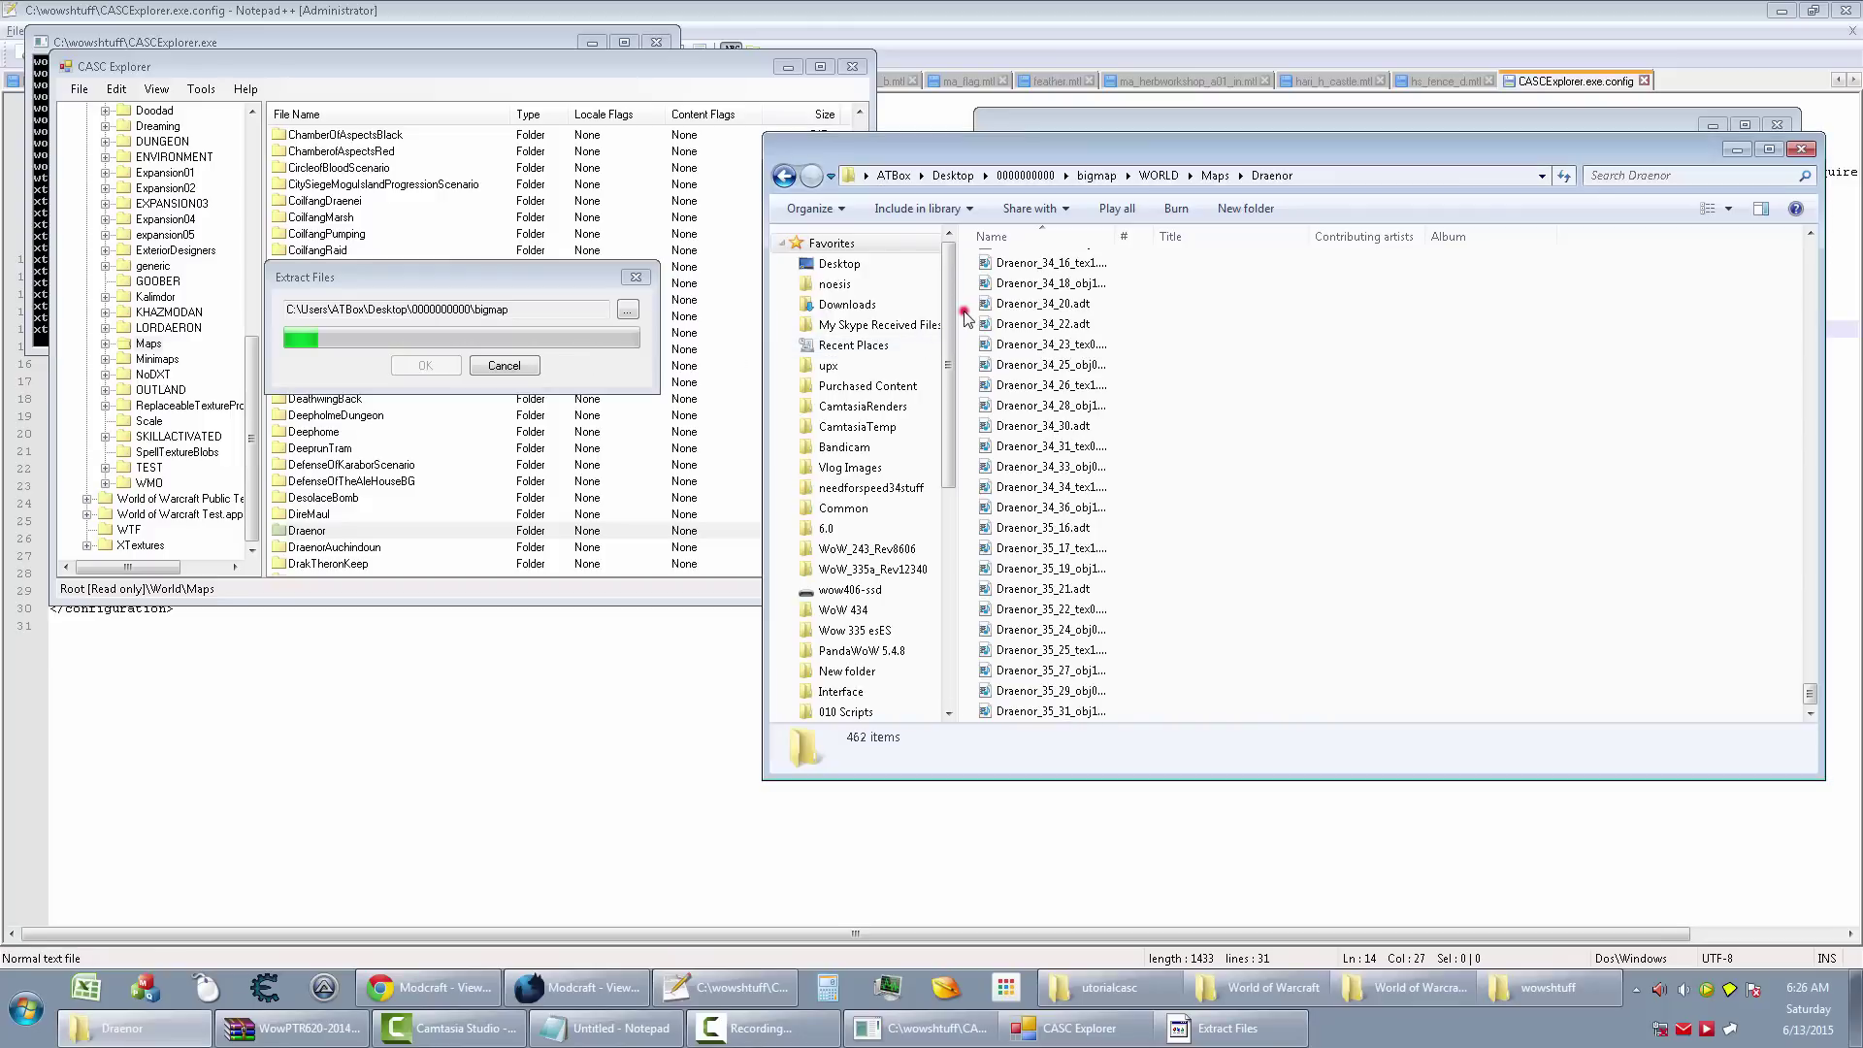
click(506, 366)
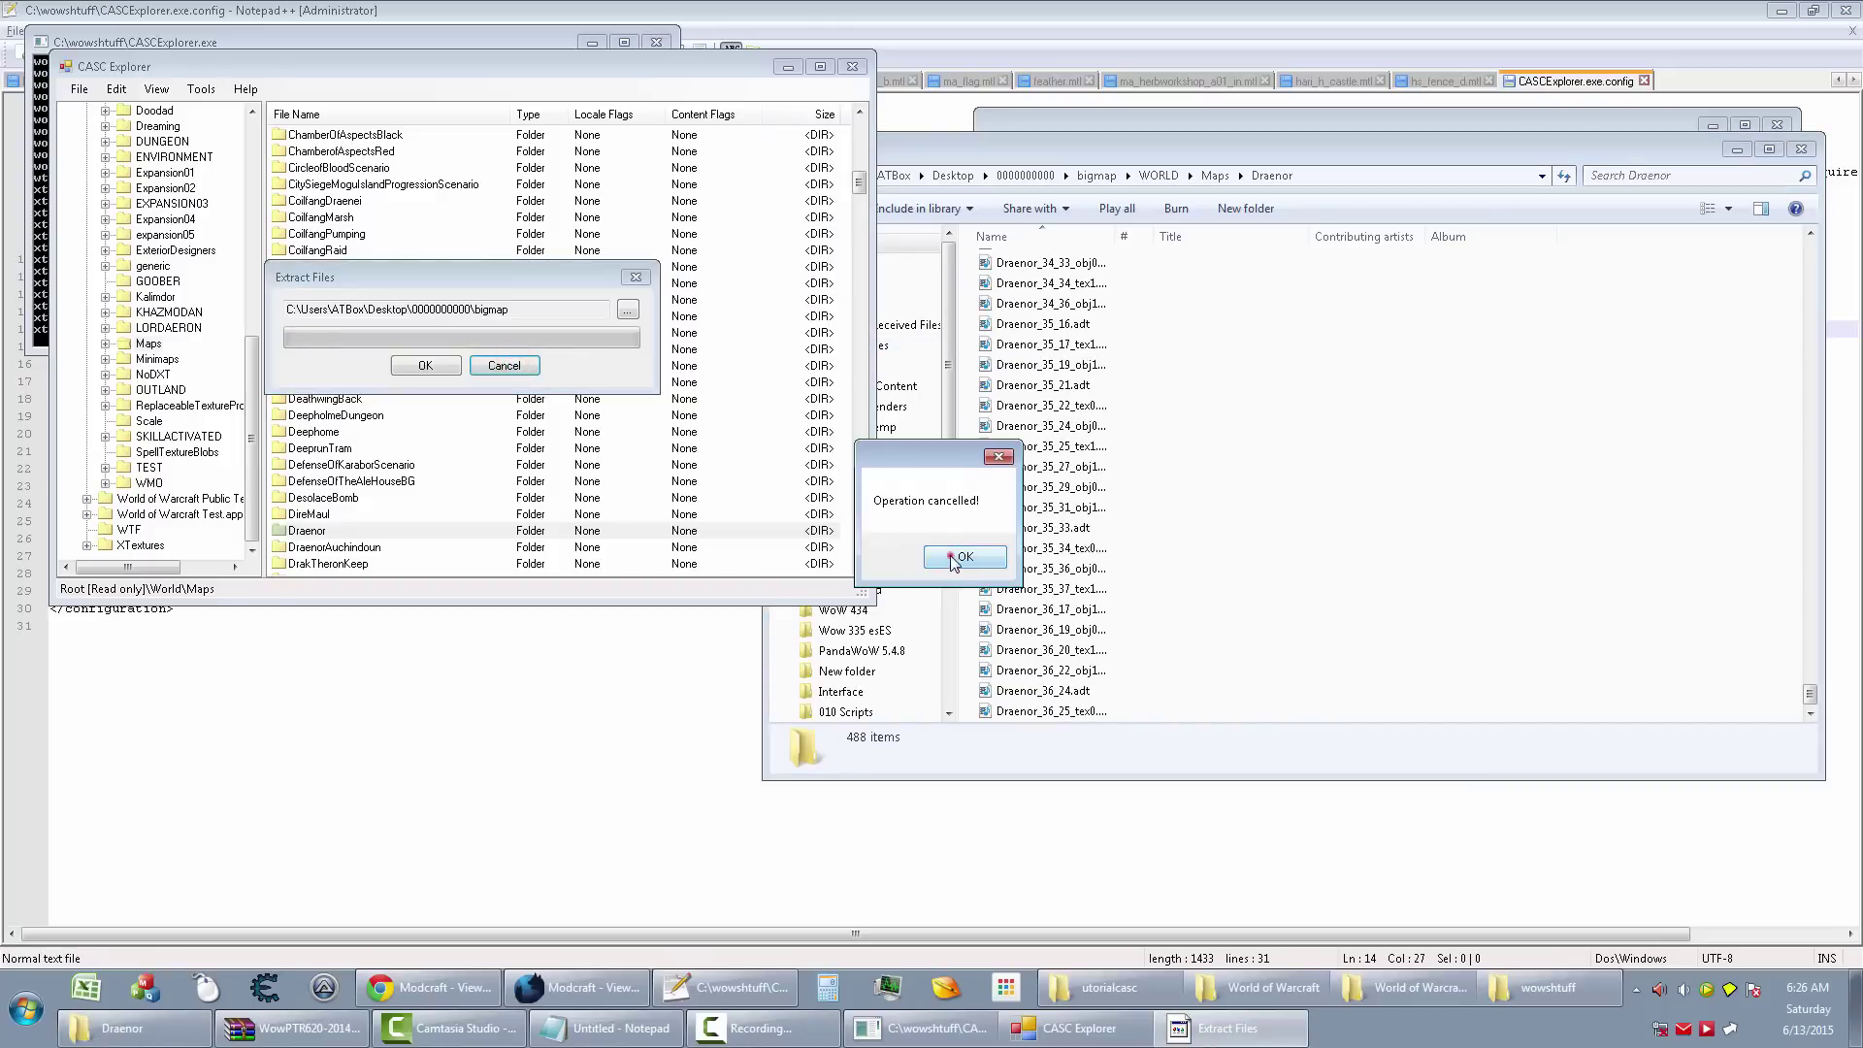
click(951, 557)
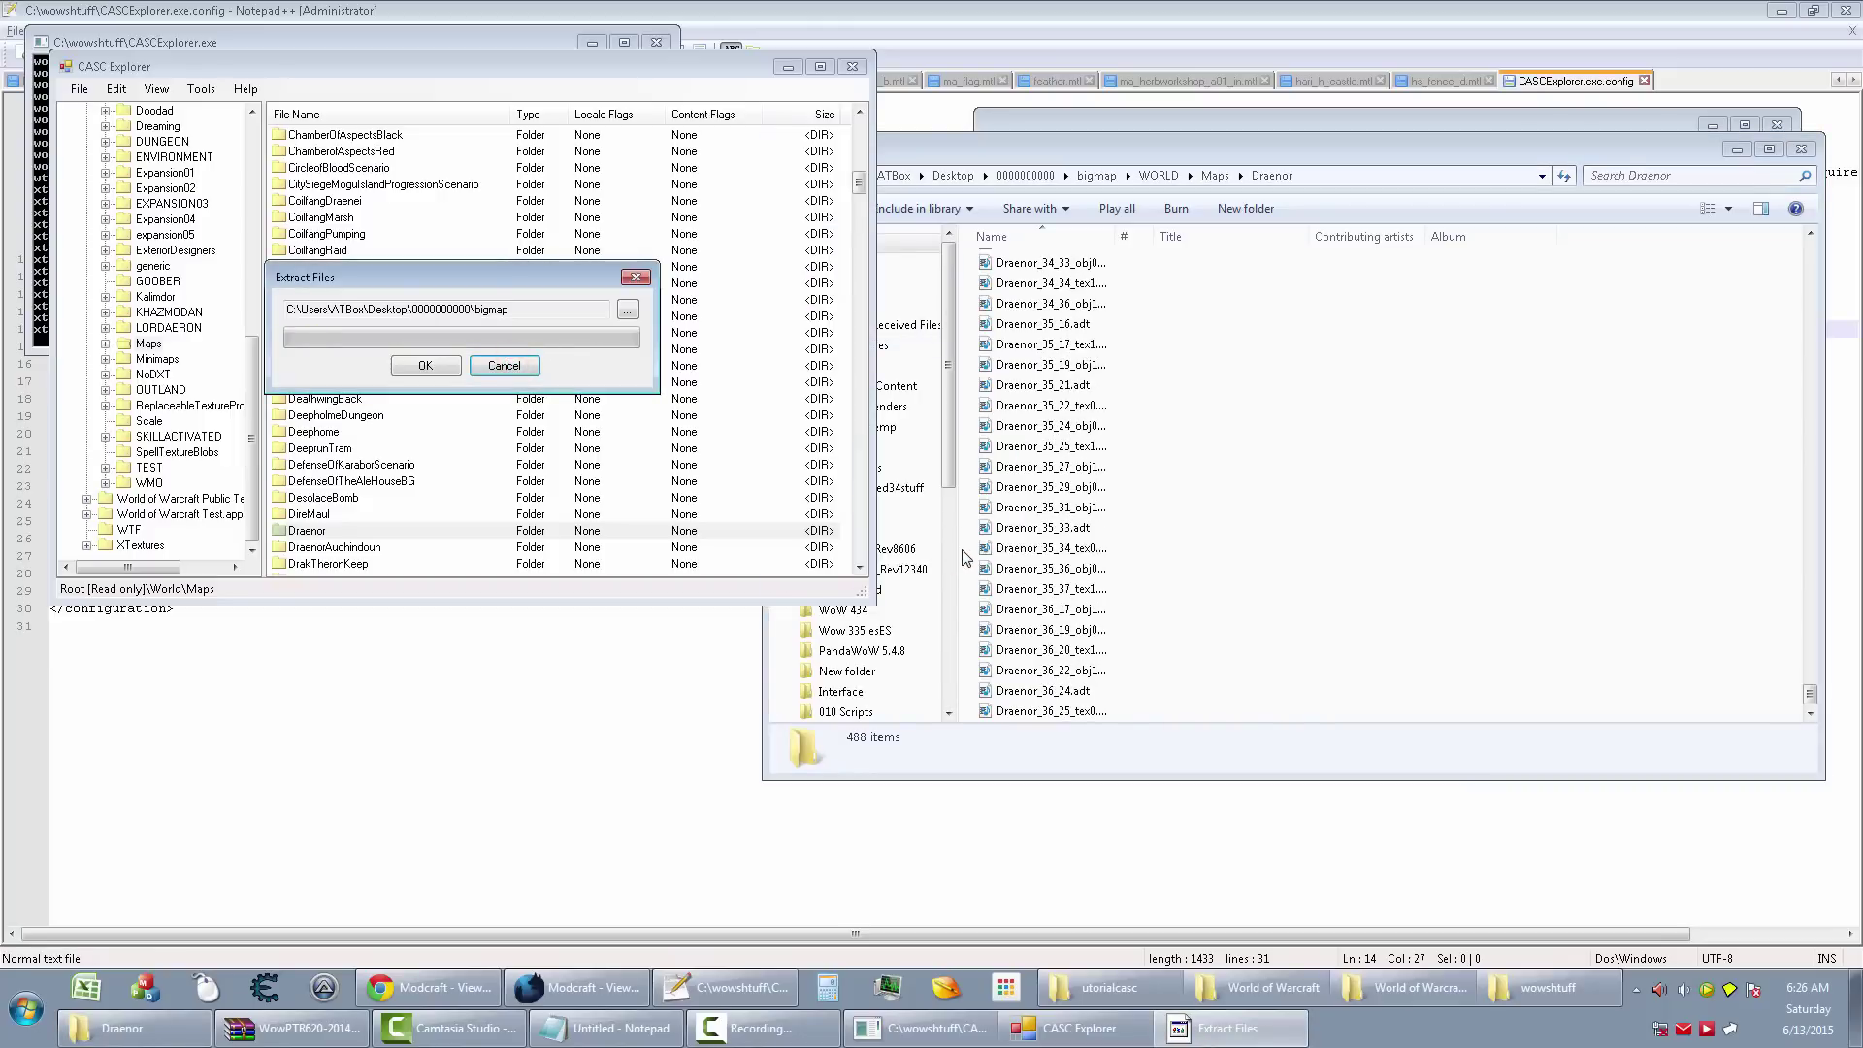
click(964, 555)
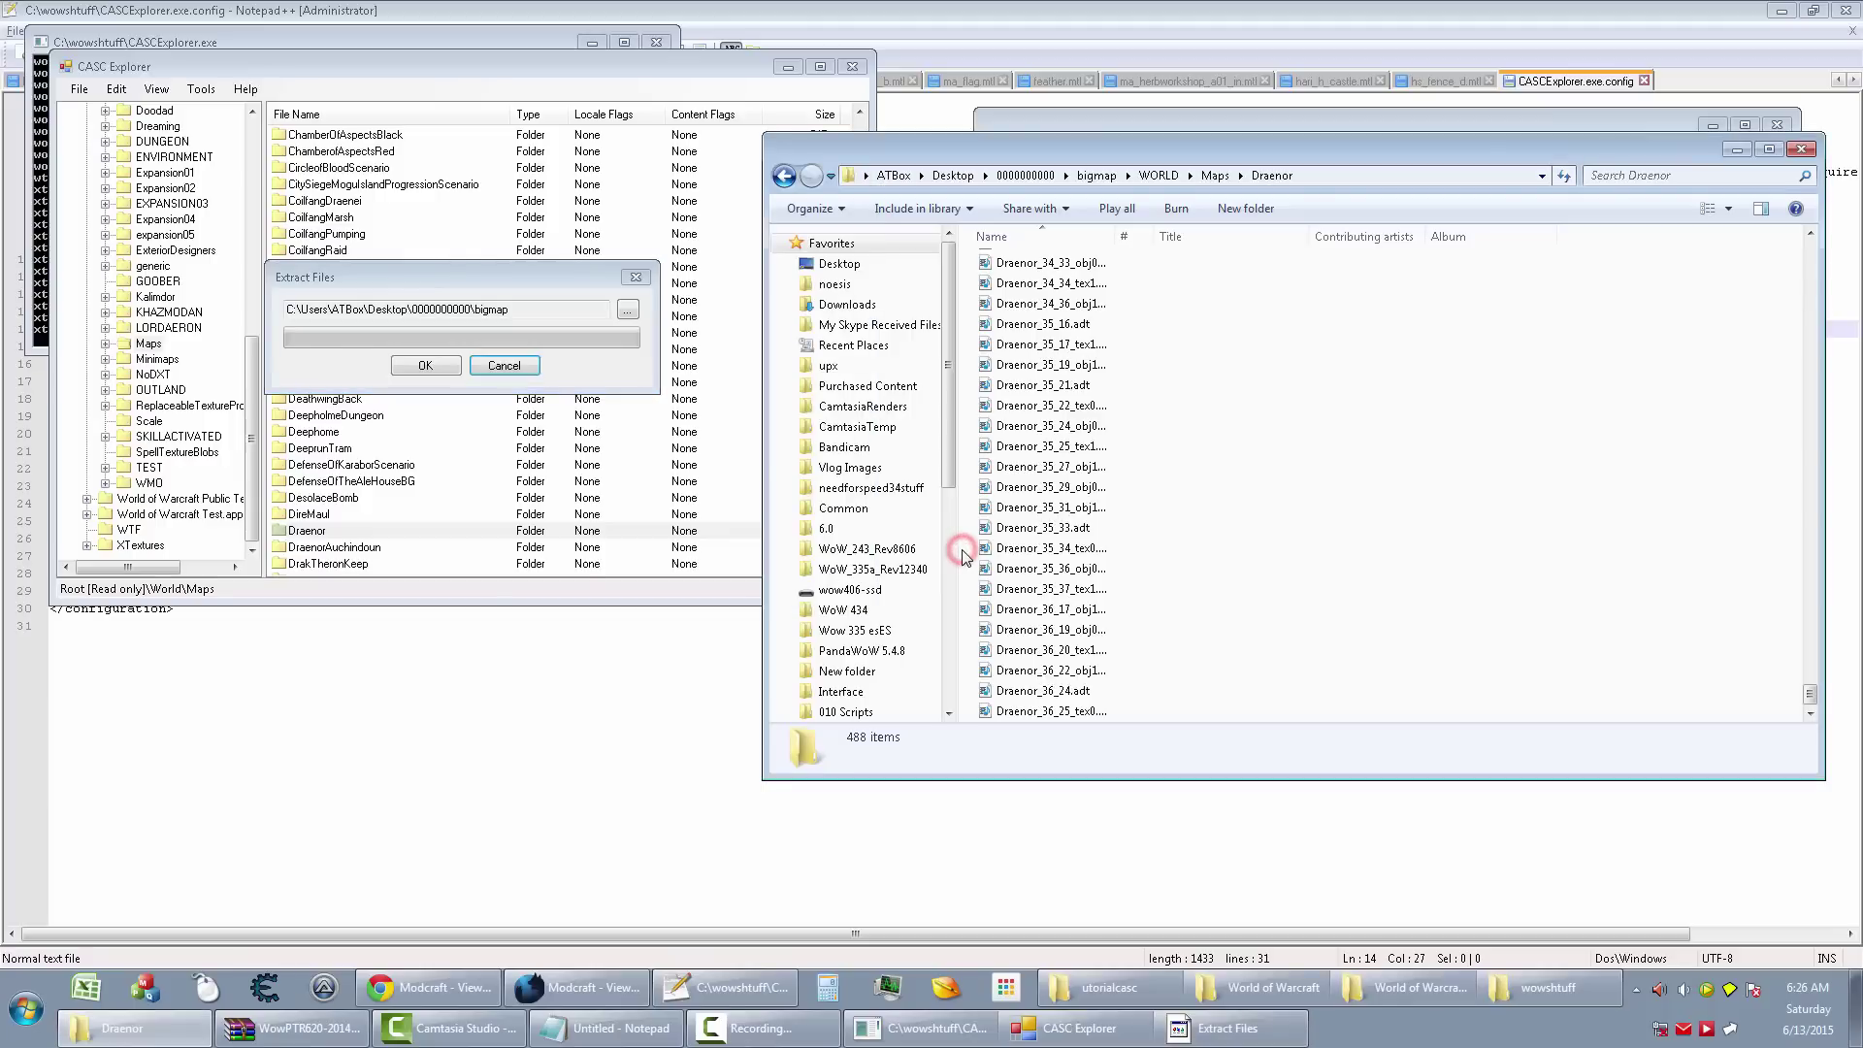